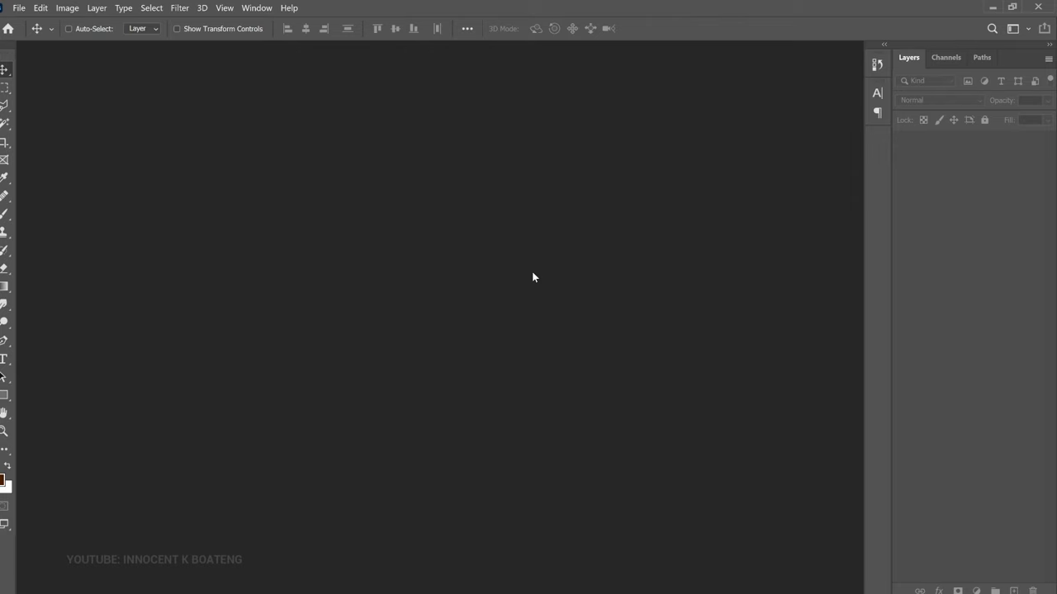
Create a new white document 4 x 4 inches at 300 ppi
{"action": "key", "text": "ctrl+n"}
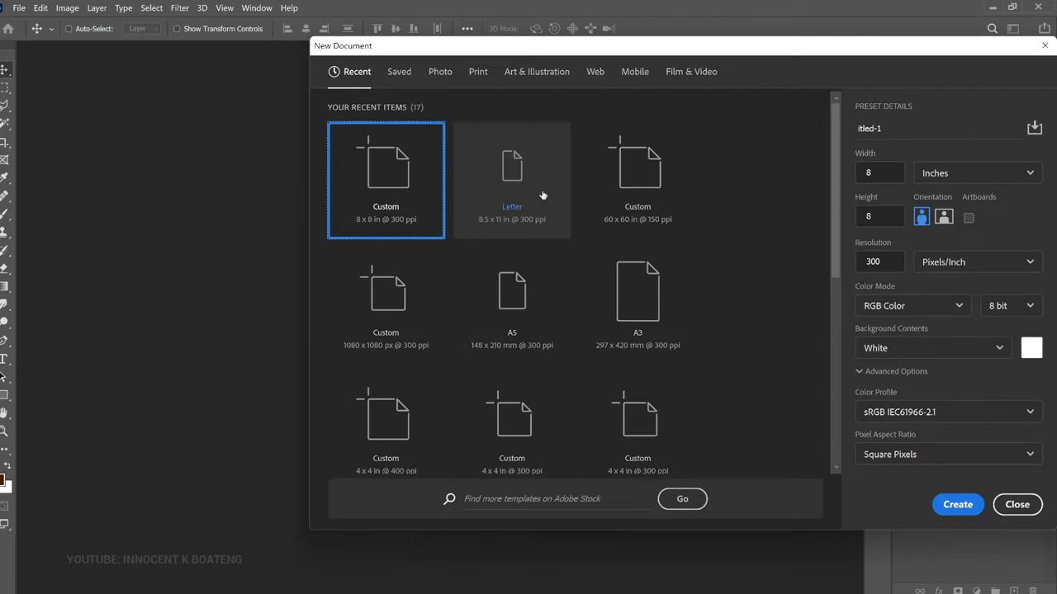
{"action": "left_click_drag", "start_coordinate": [761, 46], "coordinate": [639, 61]}
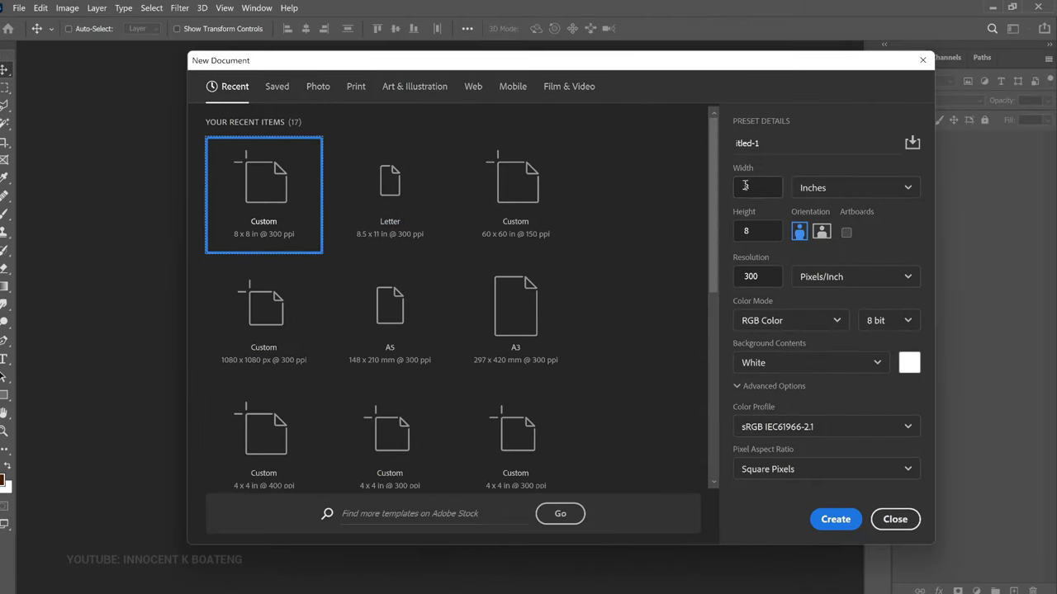
{"action": "left_click", "coordinate": [745, 185]}
{"action": "key", "text": "Tab"}
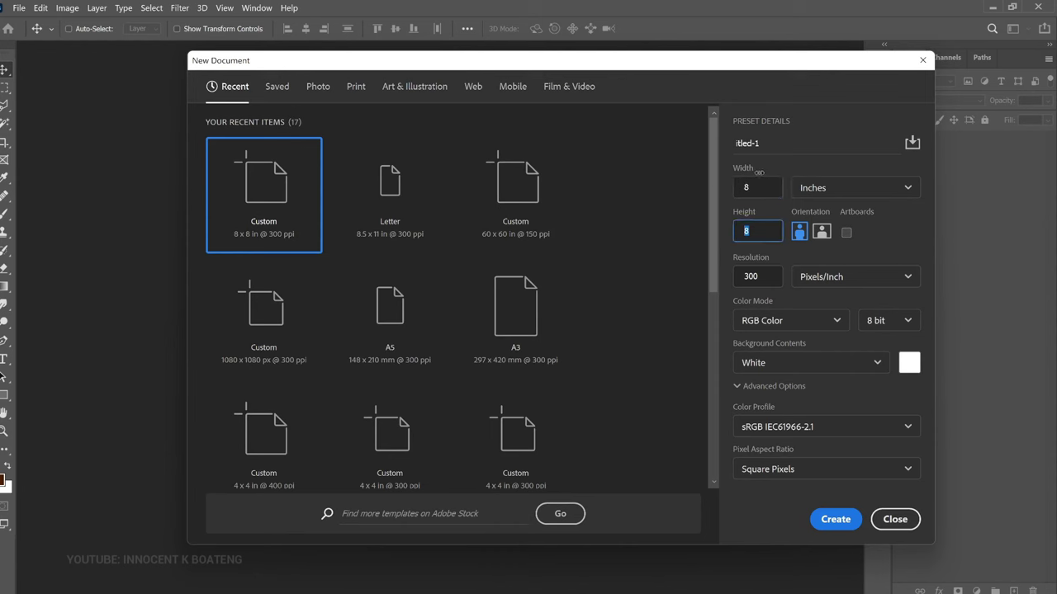
{"action": "left_click", "coordinate": [761, 188]}
{"action": "type", "text": "4"}
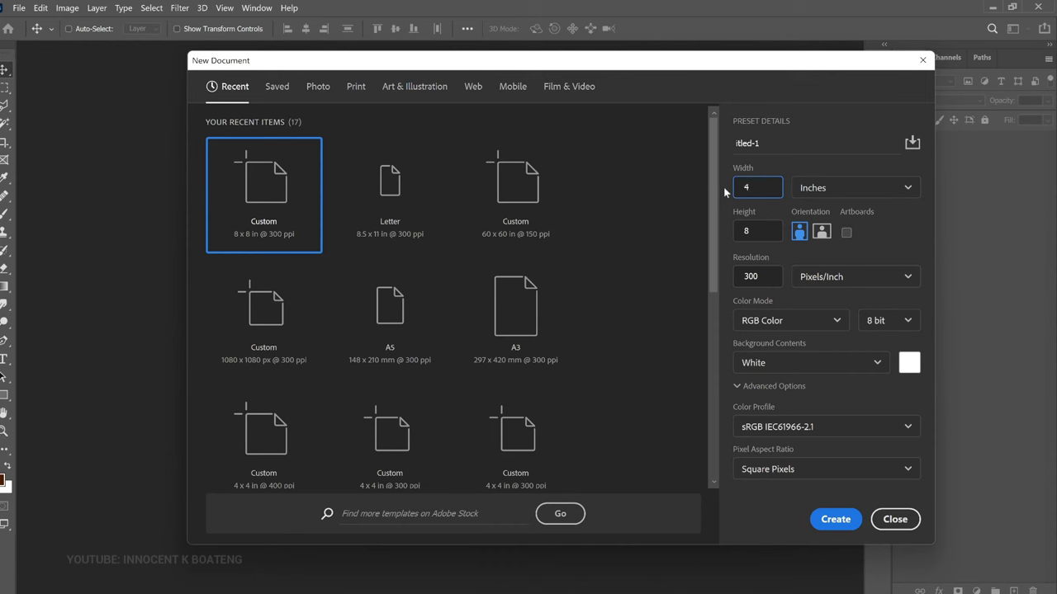
{"action": "left_click", "coordinate": [746, 231]}
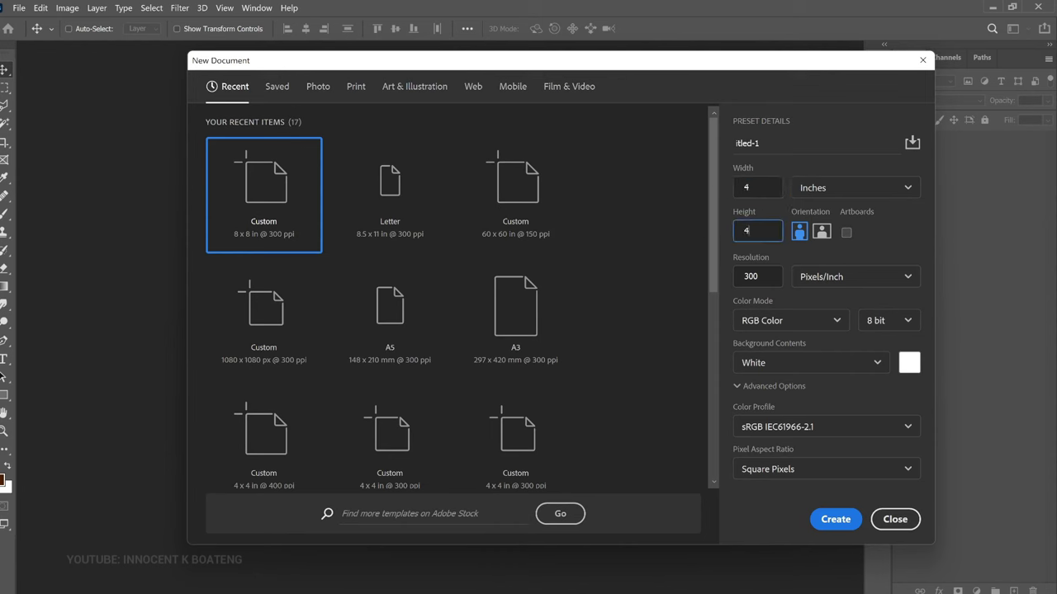
{"action": "left_click_drag", "start_coordinate": [784, 64], "coordinate": [770, 58]}
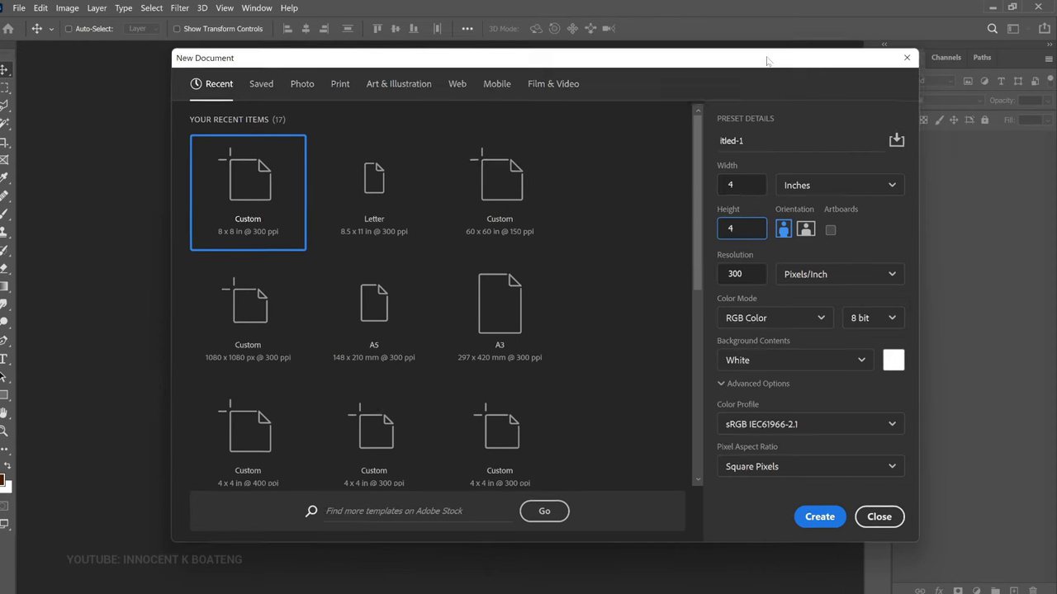
{"action": "left_click", "coordinate": [817, 513]}
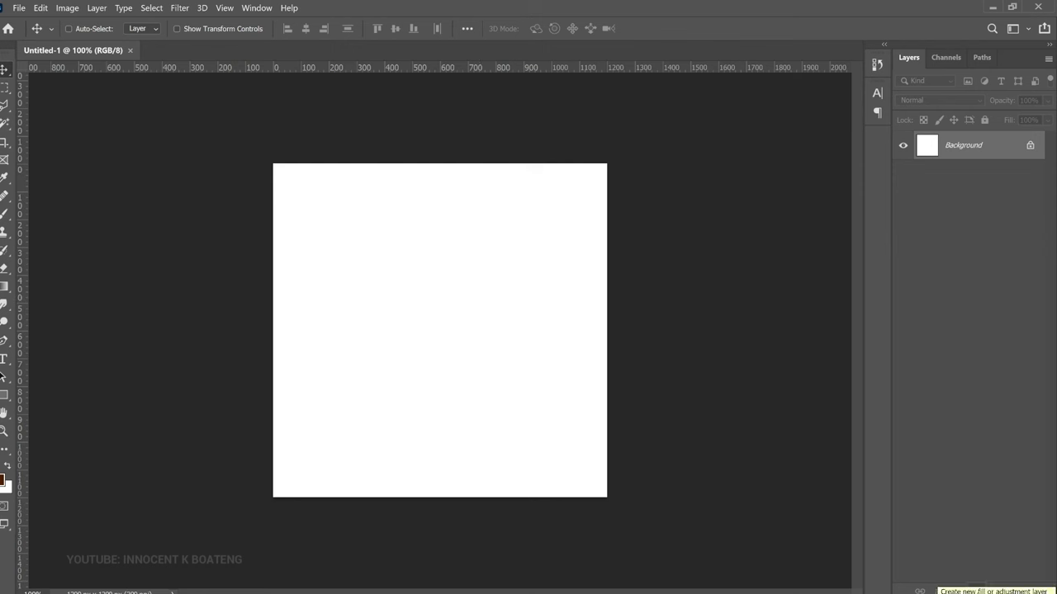
Add a Gradient fill layer and apply the gold gradient preset
{"action": "left_click", "coordinate": [975, 590]}
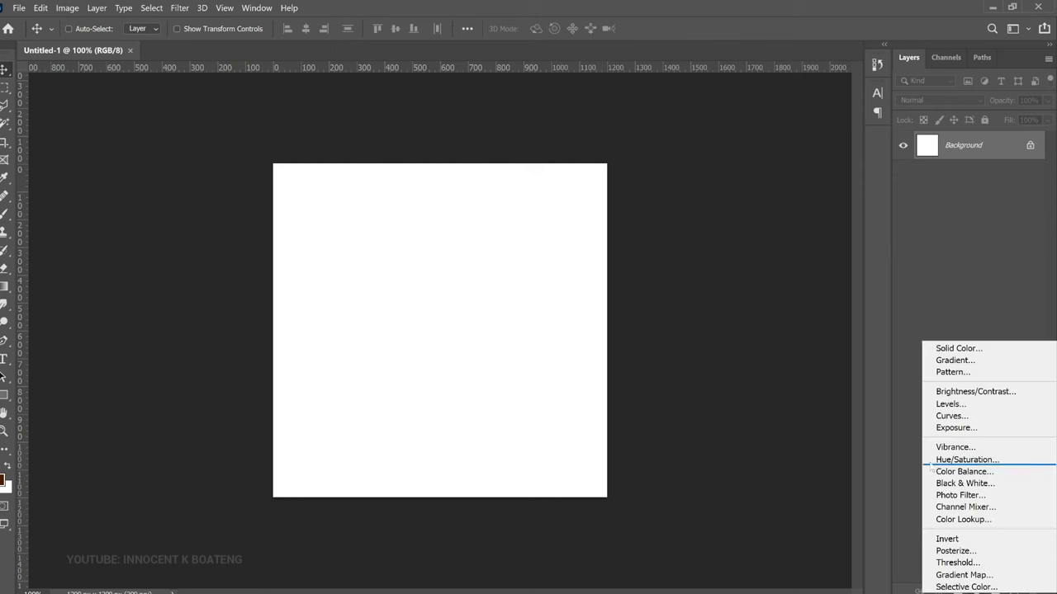
{"action": "left_click", "coordinate": [960, 361]}
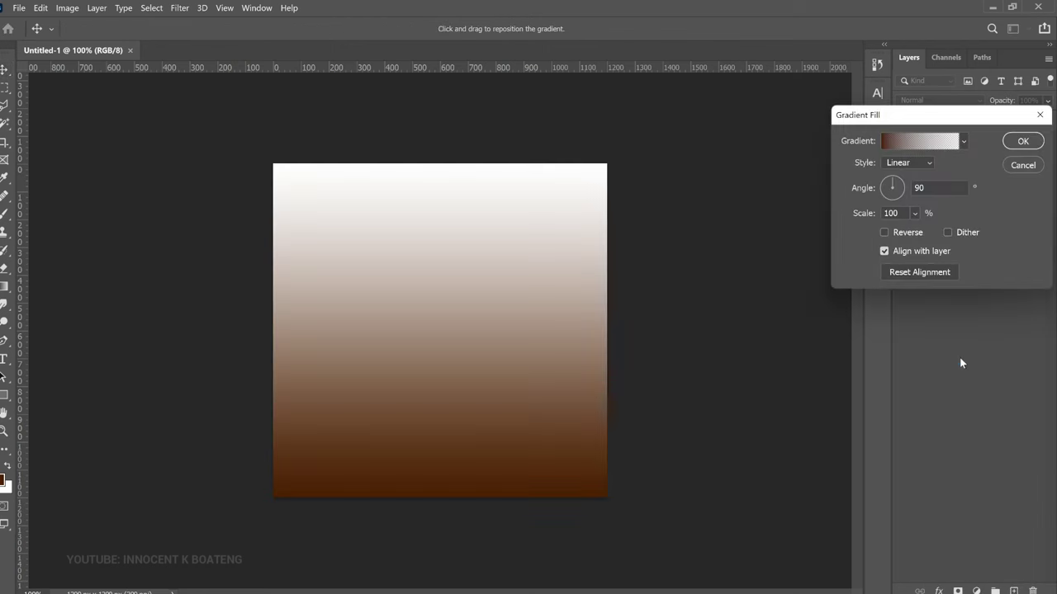
{"action": "left_click", "coordinate": [926, 144]}
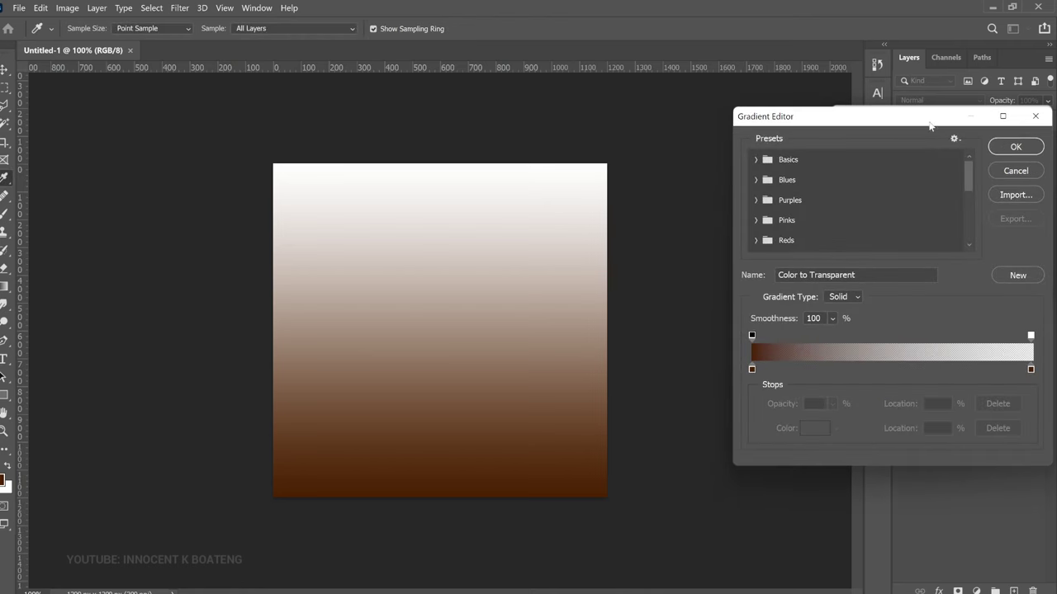
{"action": "left_click_drag", "start_coordinate": [893, 125], "coordinate": [823, 172]}
{"action": "scroll", "coordinate": [823, 172], "scroll_direction": "down", "scroll_amount": 3}
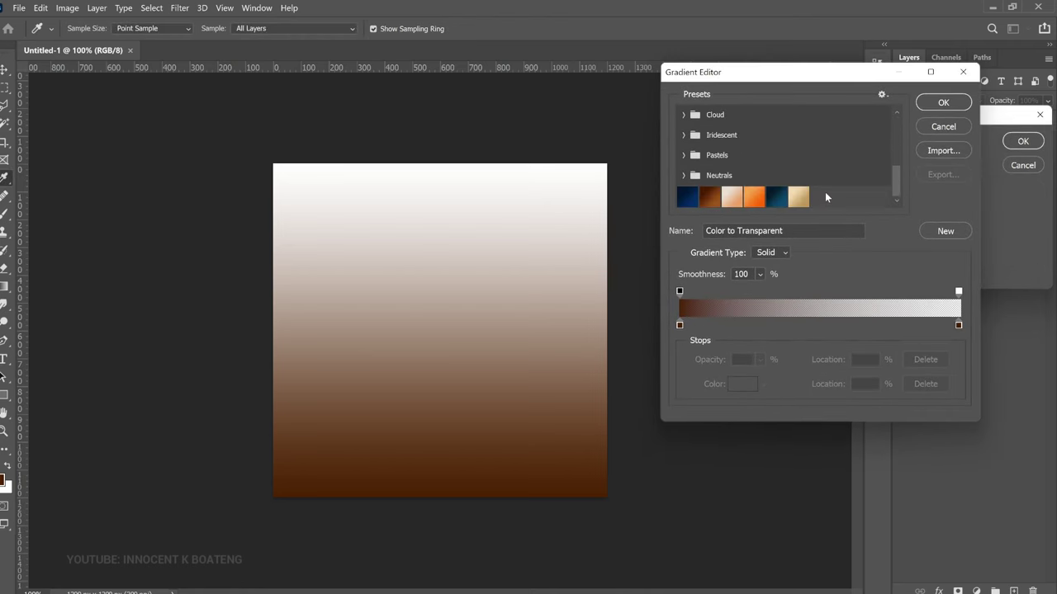
{"action": "scroll", "coordinate": [835, 162], "scroll_direction": "up", "scroll_amount": 3}
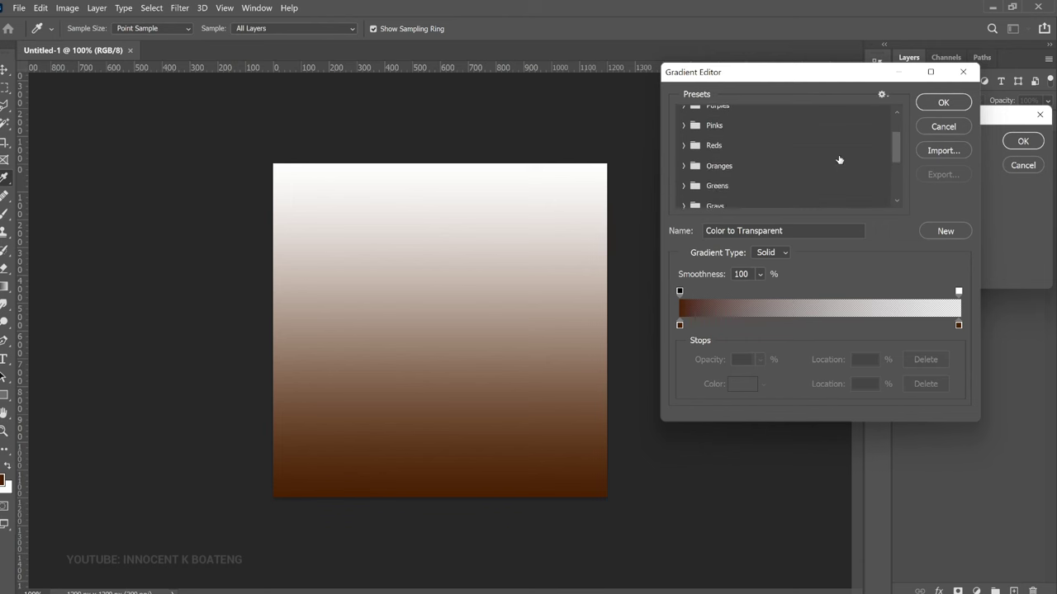
{"action": "scroll", "coordinate": [838, 161], "scroll_direction": "down", "scroll_amount": 3}
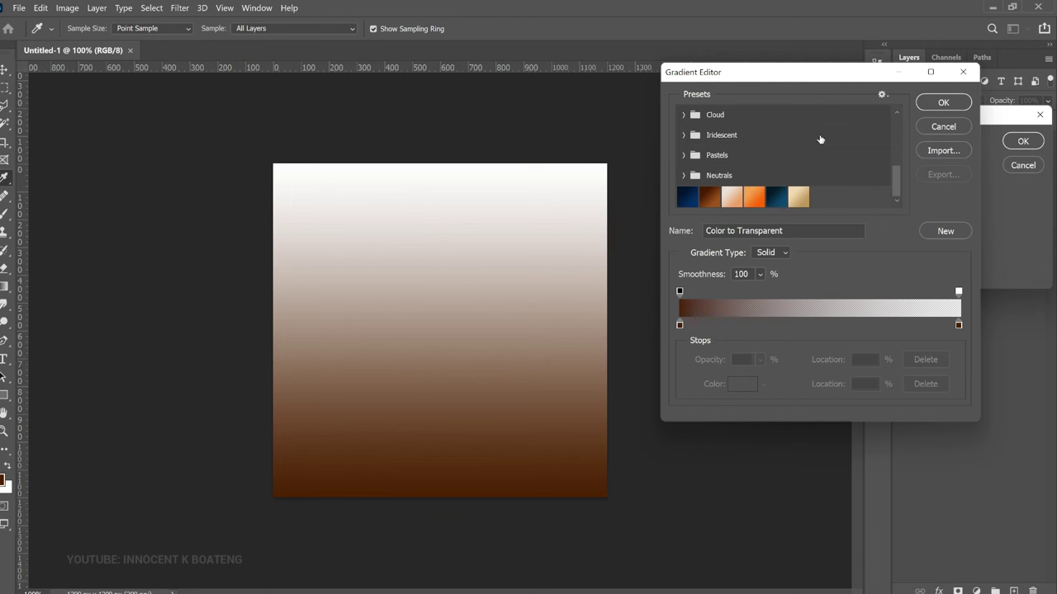
{"action": "left_click", "coordinate": [800, 196]}
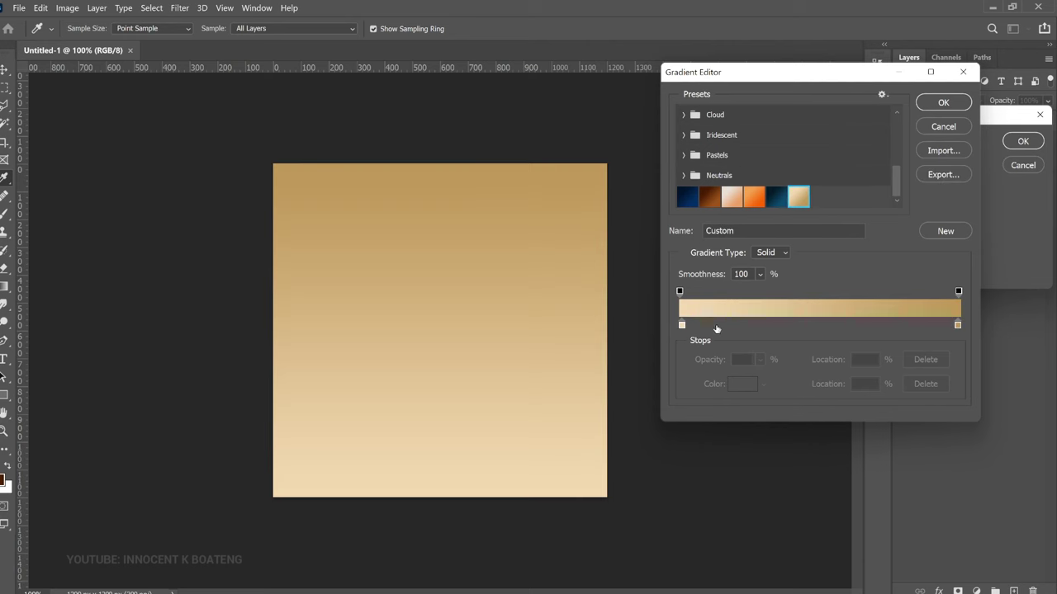
Set the gradient stops to cream f3dab2 and gold c09858
{"action": "left_click", "coordinate": [681, 325]}
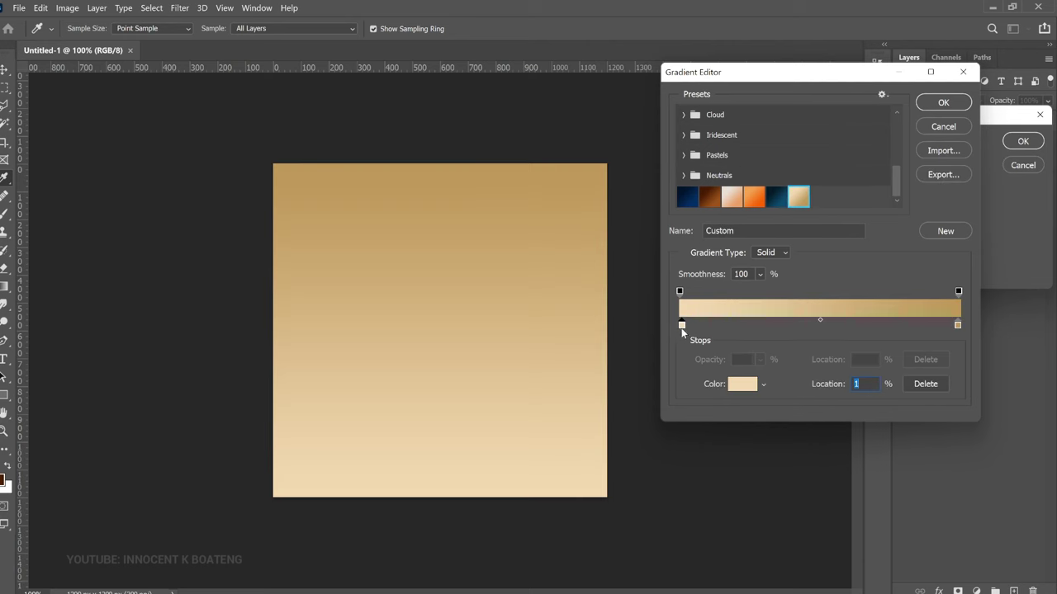
{"action": "left_click", "coordinate": [746, 384]}
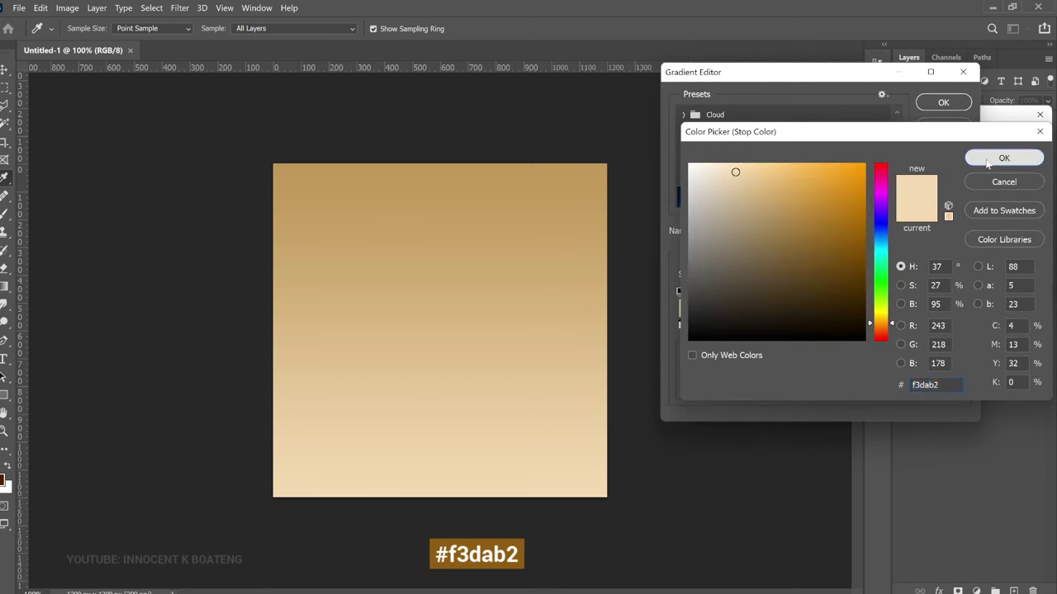
{"action": "left_click", "coordinate": [987, 158]}
{"action": "left_click", "coordinate": [955, 325]}
{"action": "left_click", "coordinate": [745, 382]}
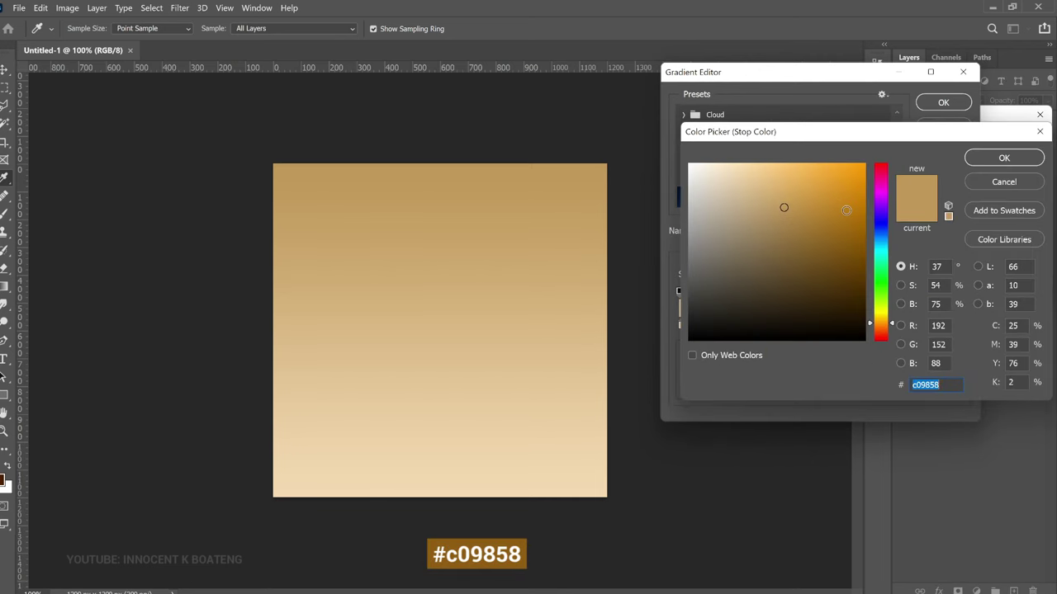
{"action": "left_click", "coordinate": [1020, 158]}
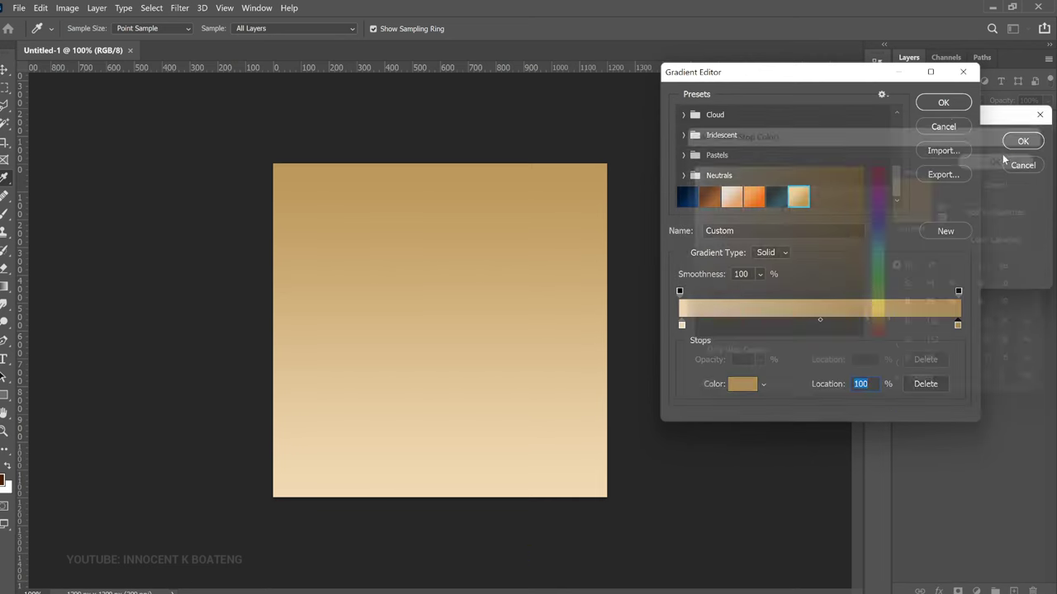
{"action": "left_click", "coordinate": [943, 103]}
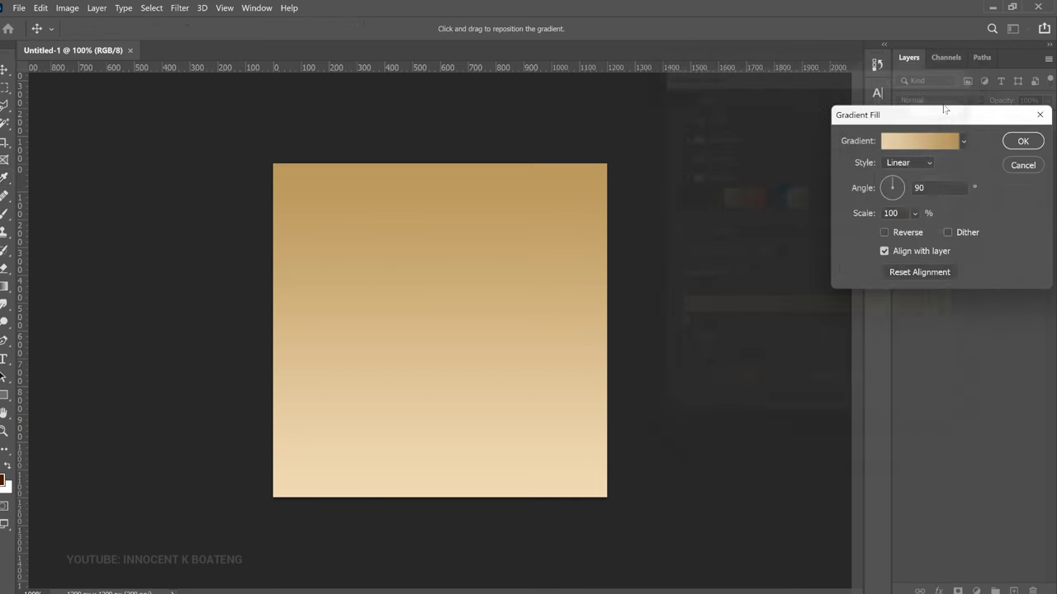
Make the gradient Radial, reversed for a cream centre, at 122% scale
{"action": "left_click", "coordinate": [884, 233]}
{"action": "left_click", "coordinate": [909, 163]}
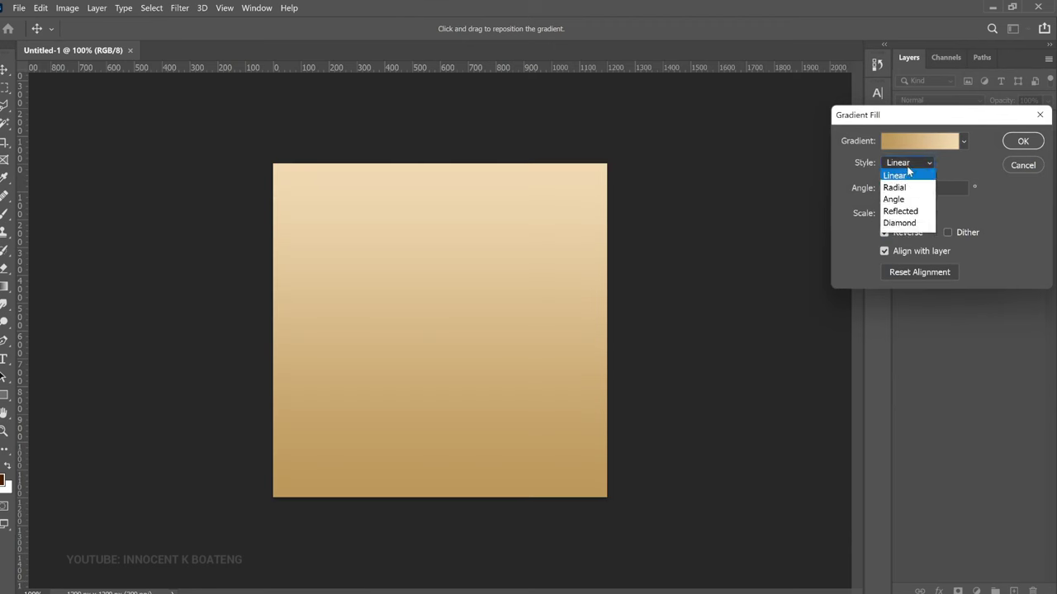
{"action": "left_click", "coordinate": [905, 189]}
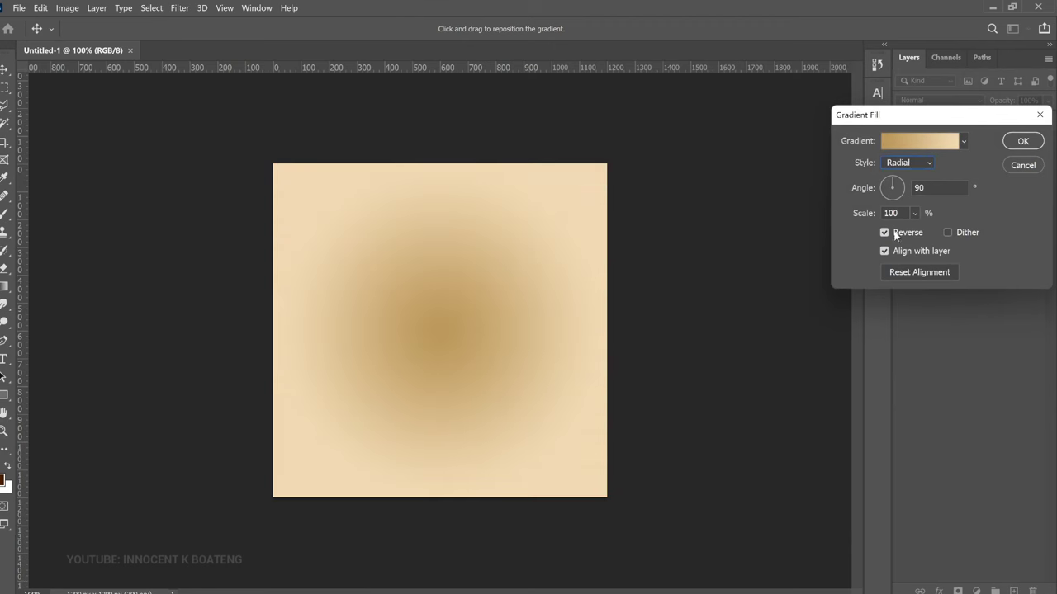
{"action": "left_click", "coordinate": [887, 233]}
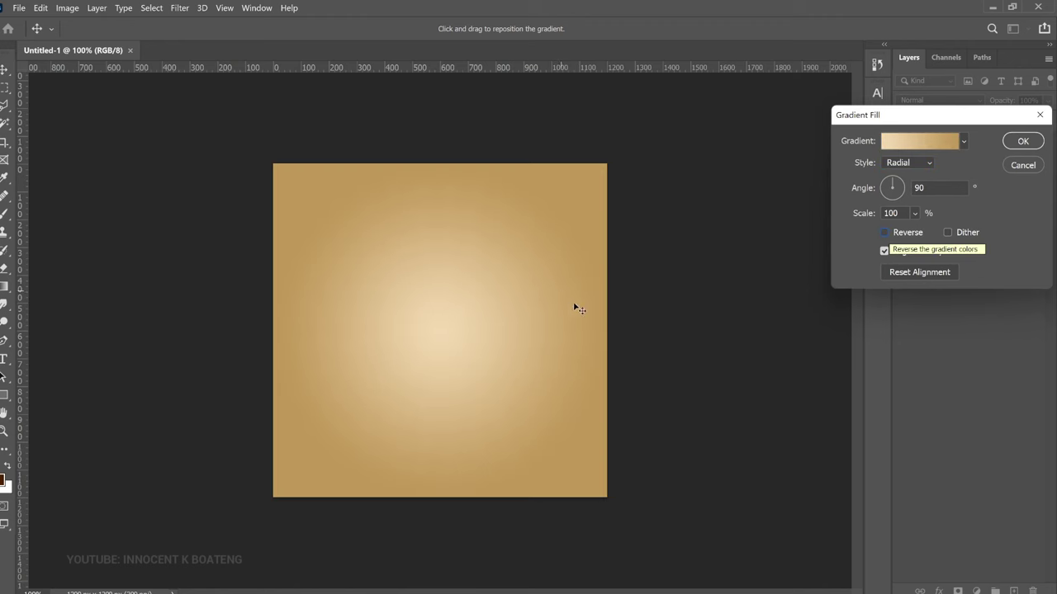
{"action": "left_click", "coordinate": [915, 213]}
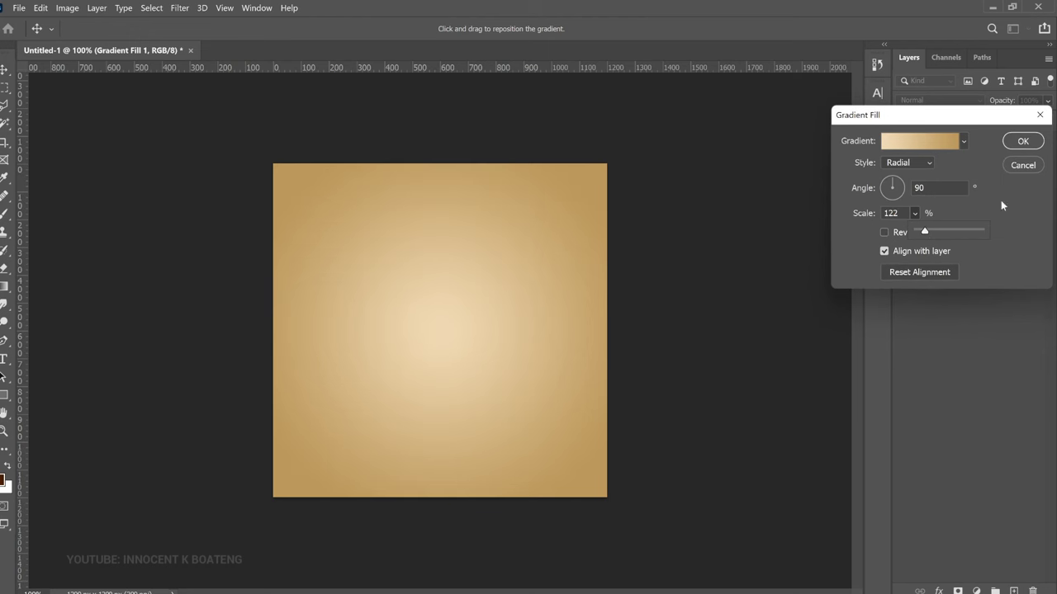
{"action": "left_click", "coordinate": [1023, 142]}
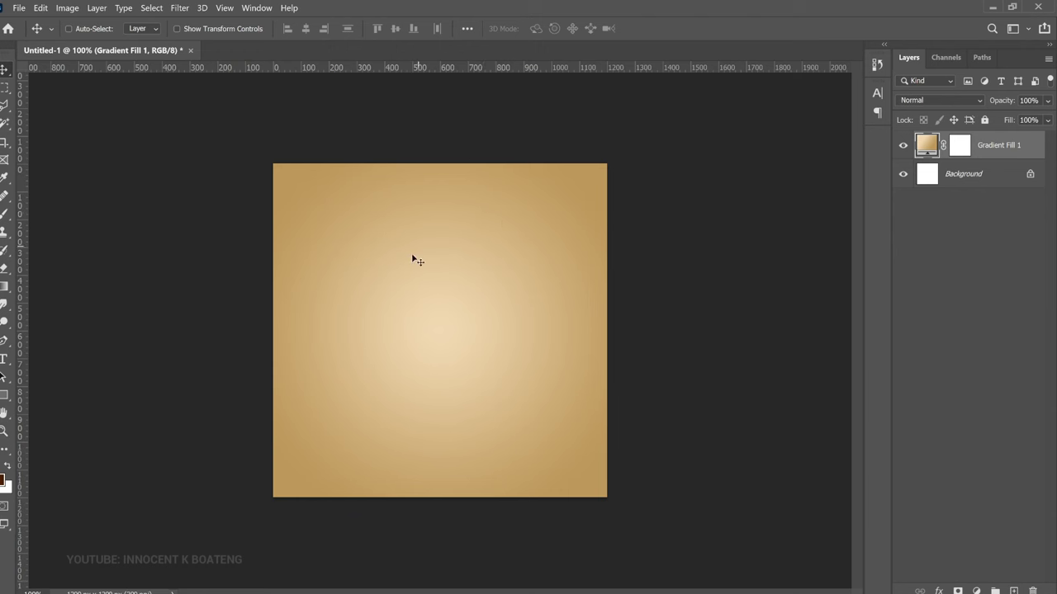
Draw a tall rectangle over the canvas's left side and colour it dark brown 4d2100
{"action": "left_click", "coordinate": [5, 396]}
{"action": "right_click", "coordinate": [5, 395]}
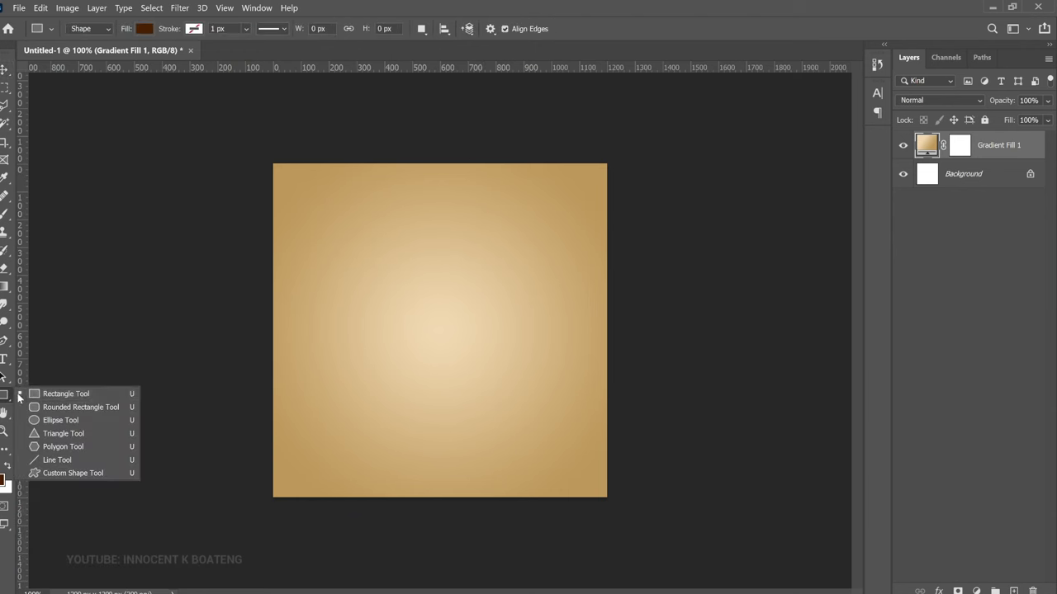
{"action": "left_click", "coordinate": [97, 395]}
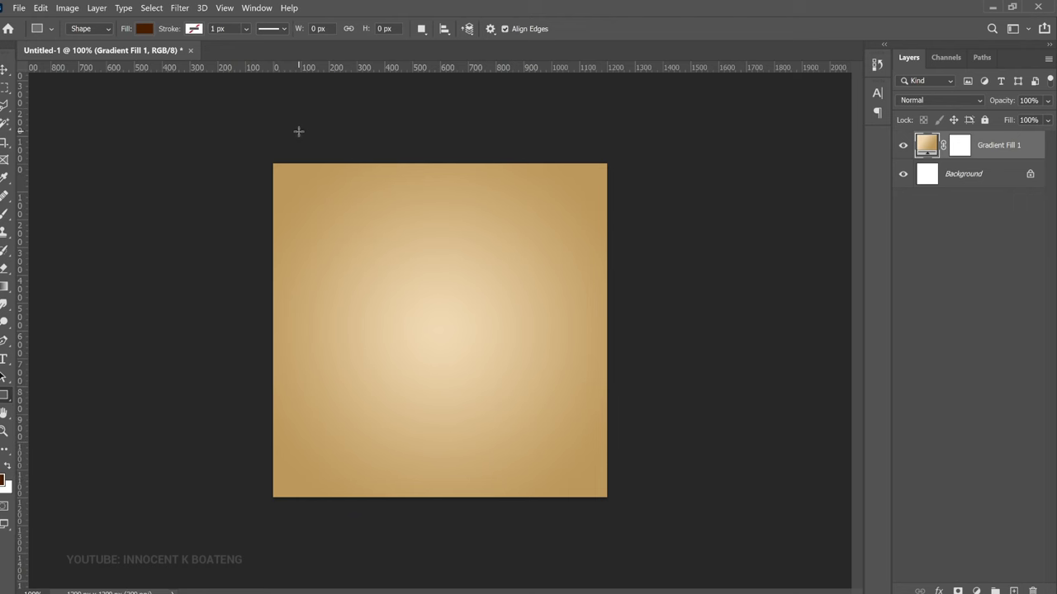
{"action": "left_click_drag", "start_coordinate": [298, 130], "coordinate": [429, 505]}
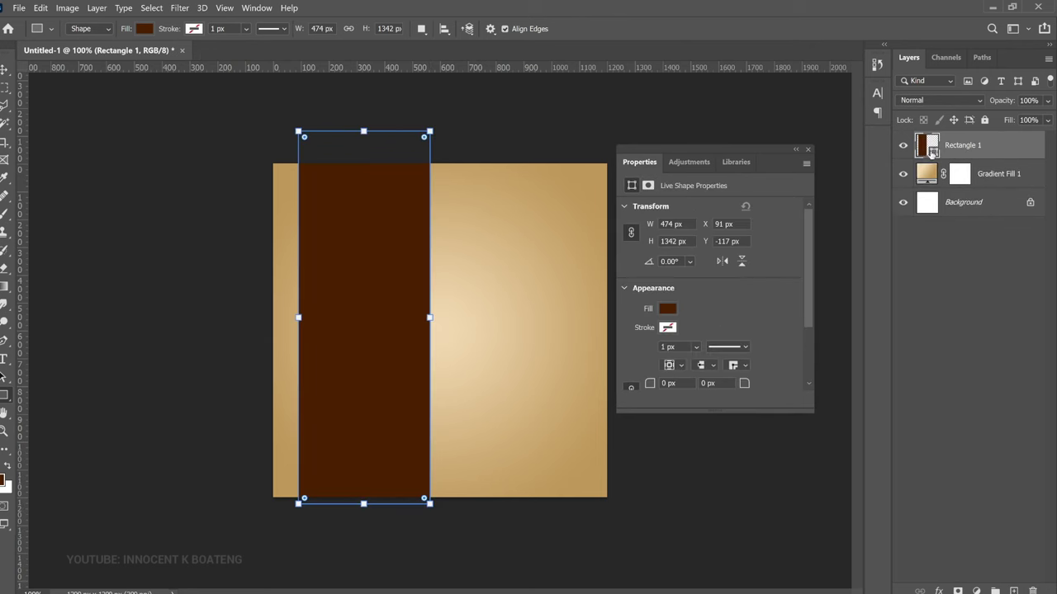
{"action": "double_click", "coordinate": [931, 151]}
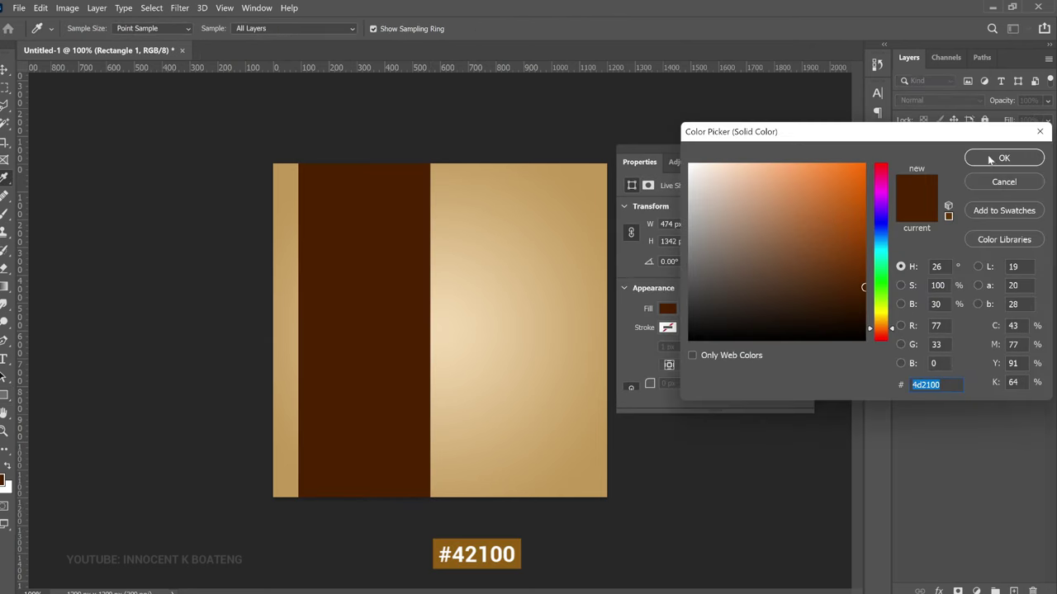
{"action": "left_click", "coordinate": [1013, 158]}
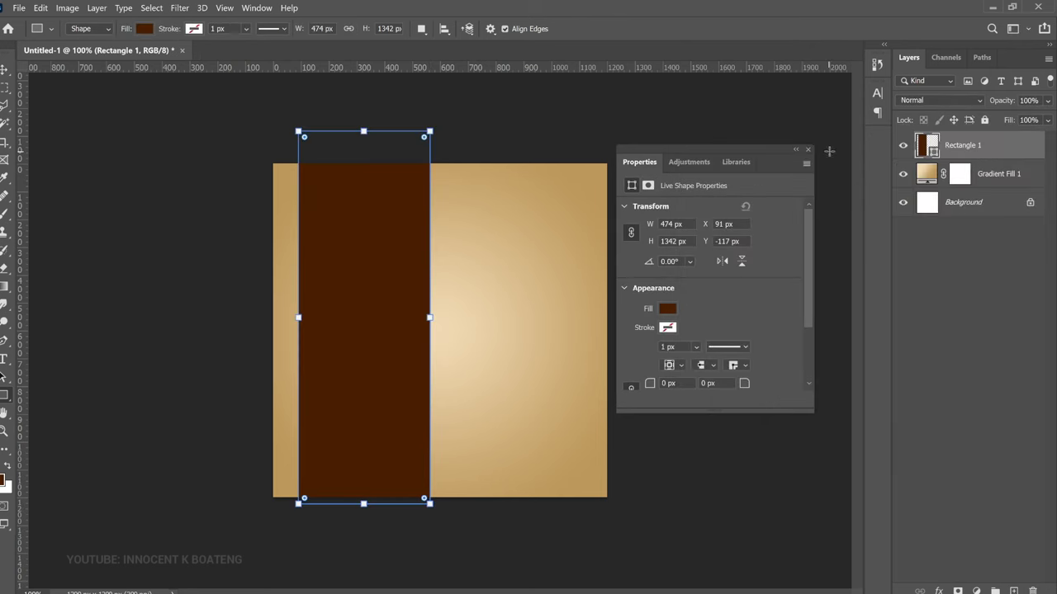
{"action": "left_click", "coordinate": [807, 149]}
{"action": "key", "text": "v"}
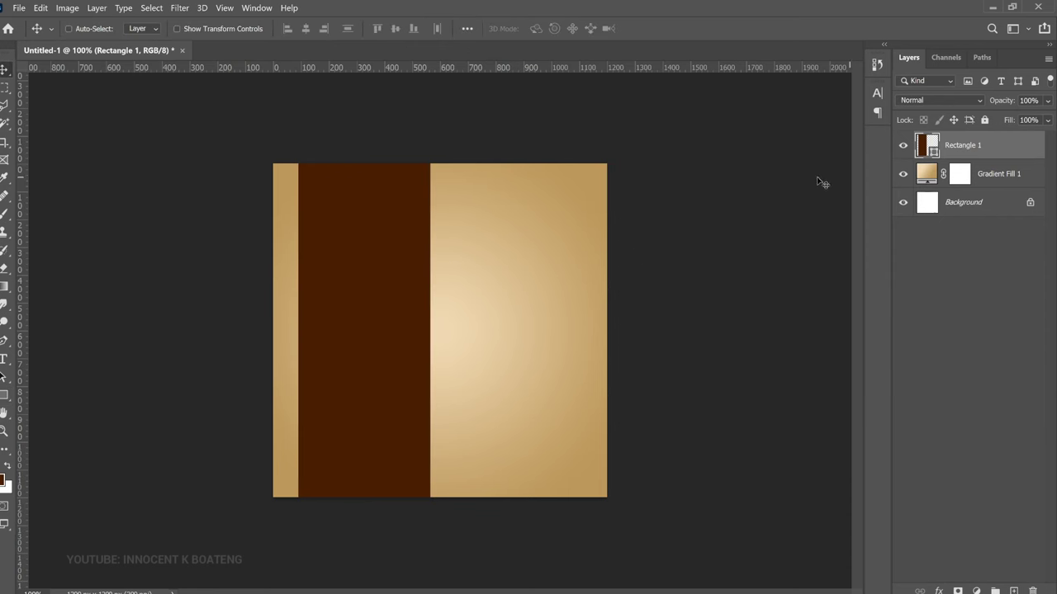
Duplicate the brown bar, narrow the copy to 341 px and recolour it with sampled gold
{"action": "key", "text": "ctrl+j"}
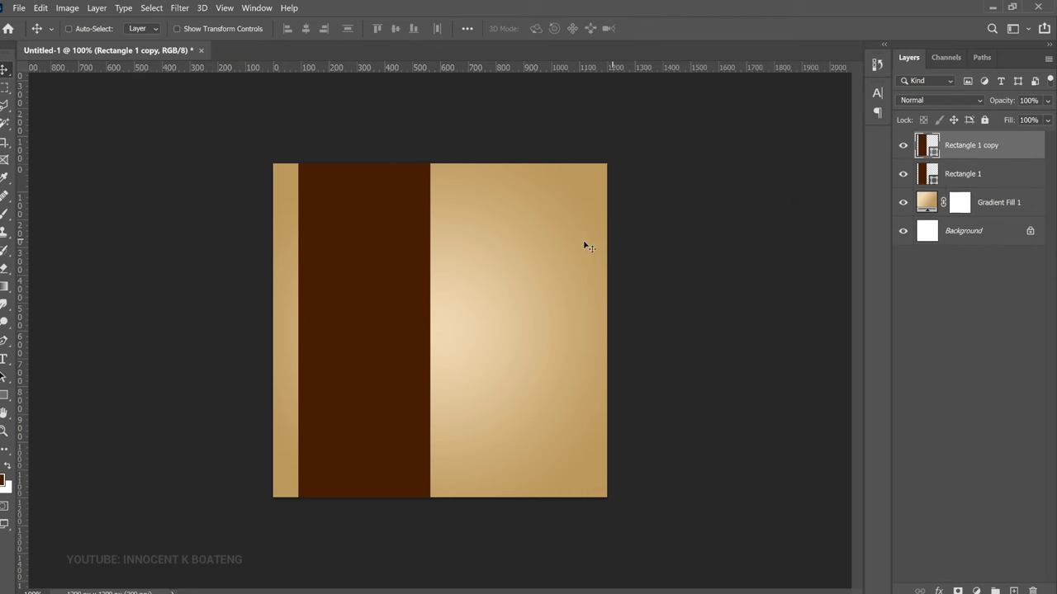
{"action": "key", "text": "ctrl+t"}
{"action": "left_click_drag", "start_coordinate": [430, 317], "coordinate": [302, 317]}
{"action": "key", "text": "Return"}
{"action": "double_click", "coordinate": [933, 151]}
{"action": "left_click", "coordinate": [290, 229]}
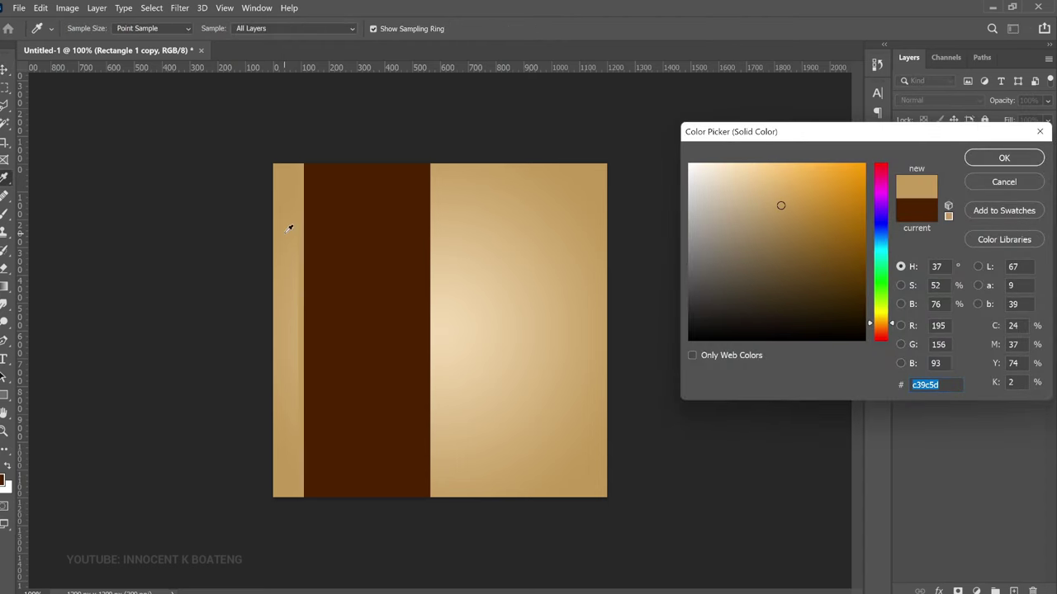
{"action": "left_click", "coordinate": [1000, 157]}
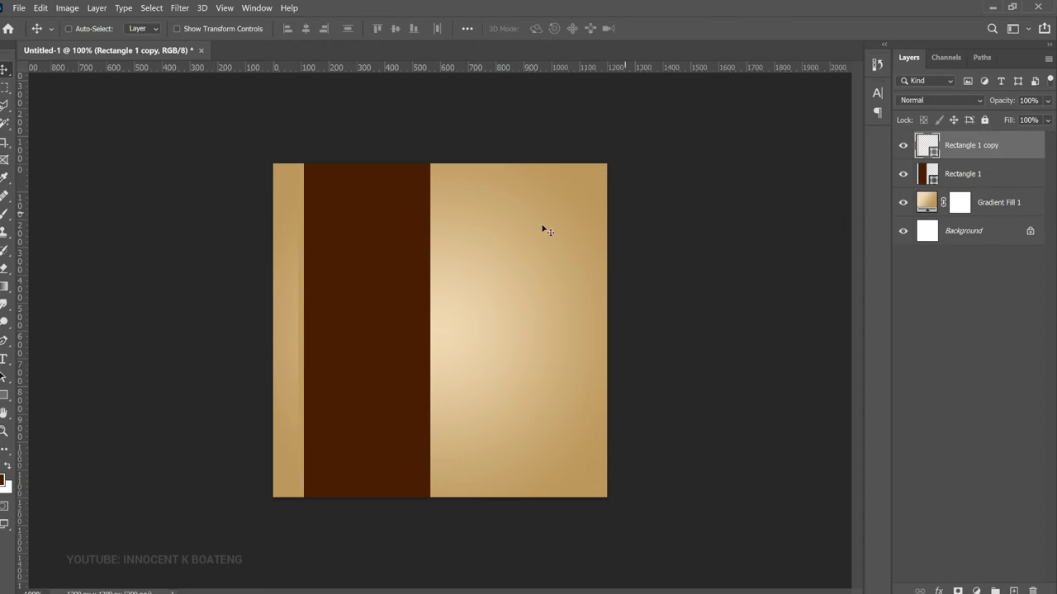
Move the gold copy right and slim it to a thin stripe
{"action": "left_click_drag", "start_coordinate": [324, 282], "coordinate": [346, 276]}
{"action": "key", "text": "z"}
{"action": "key", "text": "v"}
{"action": "key", "text": "ctrl+t"}
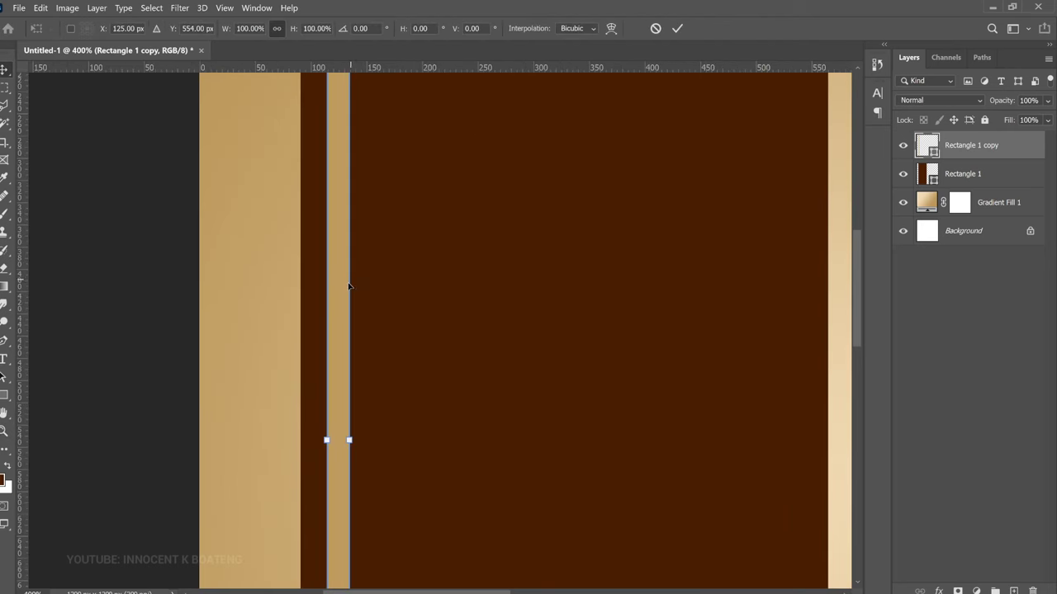
{"action": "left_click_drag", "start_coordinate": [350, 440], "coordinate": [348, 440]}
{"action": "key", "text": "Return"}
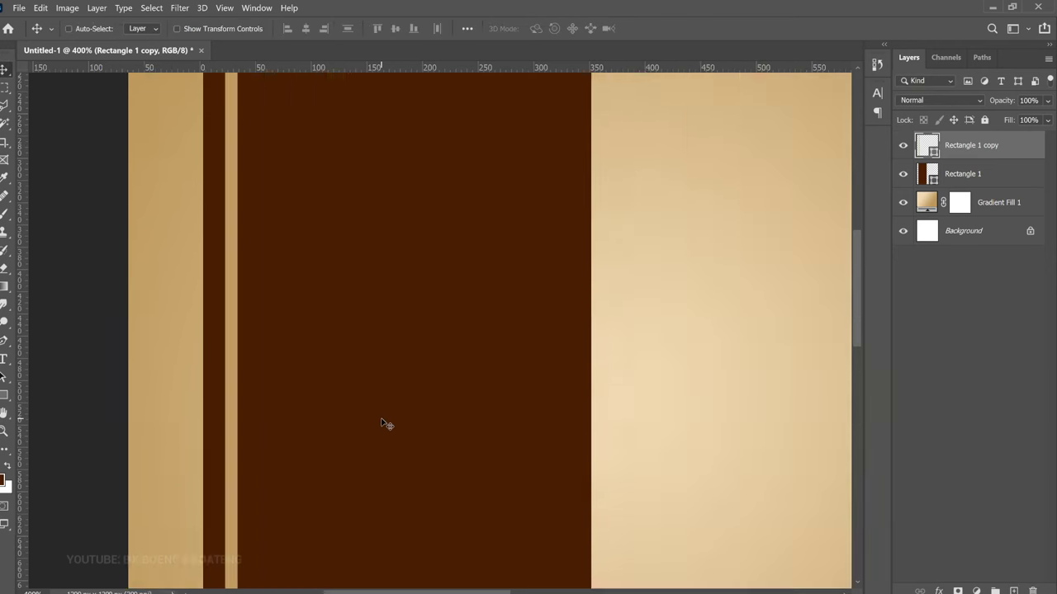
{"action": "key", "text": "ctrl+1"}
Narrow the brown Rectangle 1 band slightly, to 449 px wide
{"action": "right_click", "coordinate": [360, 261]}
{"action": "left_click", "coordinate": [408, 269]}
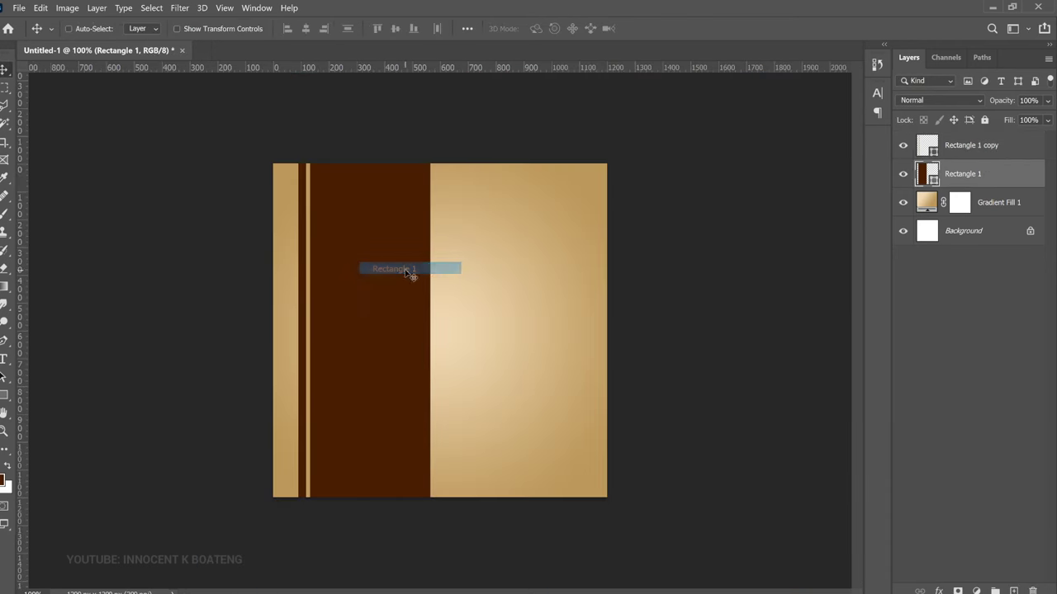
{"action": "key", "text": "ctrl+t"}
{"action": "left_click_drag", "start_coordinate": [428, 317], "coordinate": [422, 319]}
{"action": "key", "text": "Return"}
{"action": "left_click", "coordinate": [964, 150]}
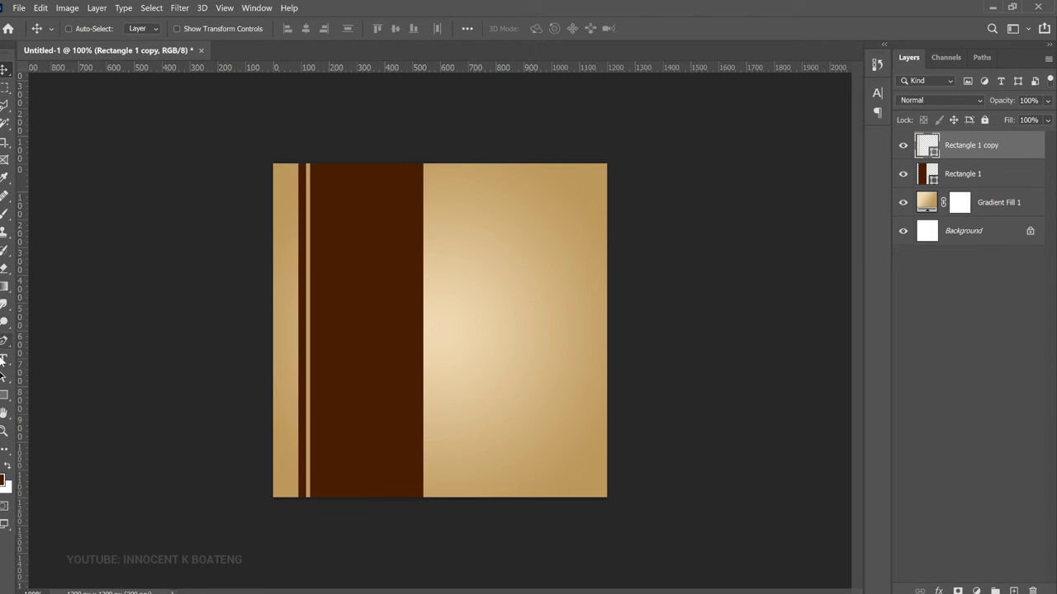
Draw a rounded rectangle panel with 50 px corner radius inside the brown band
{"action": "left_click", "coordinate": [7, 396]}
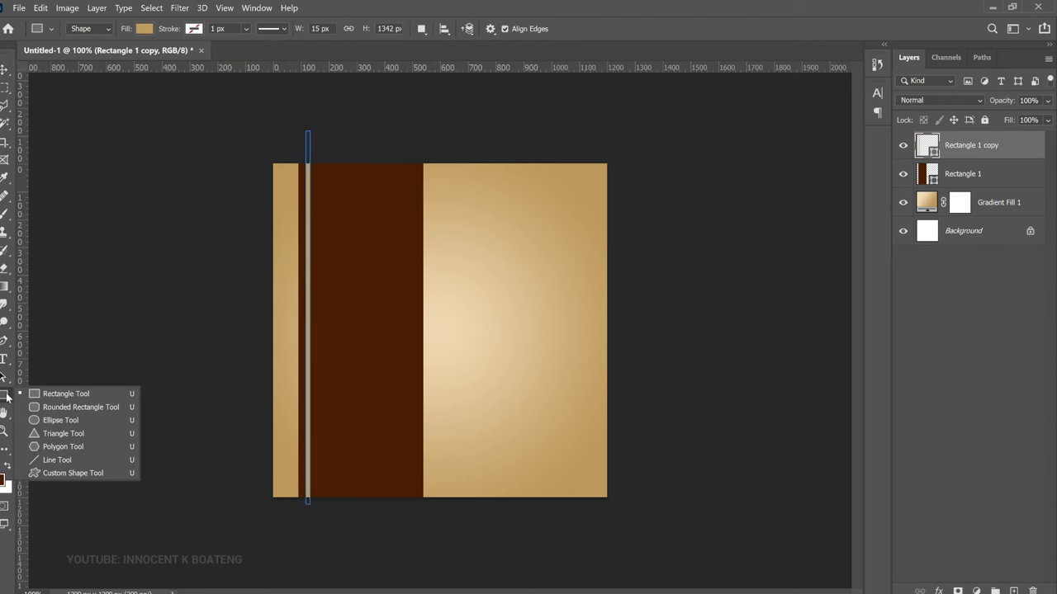
{"action": "left_click", "coordinate": [67, 411]}
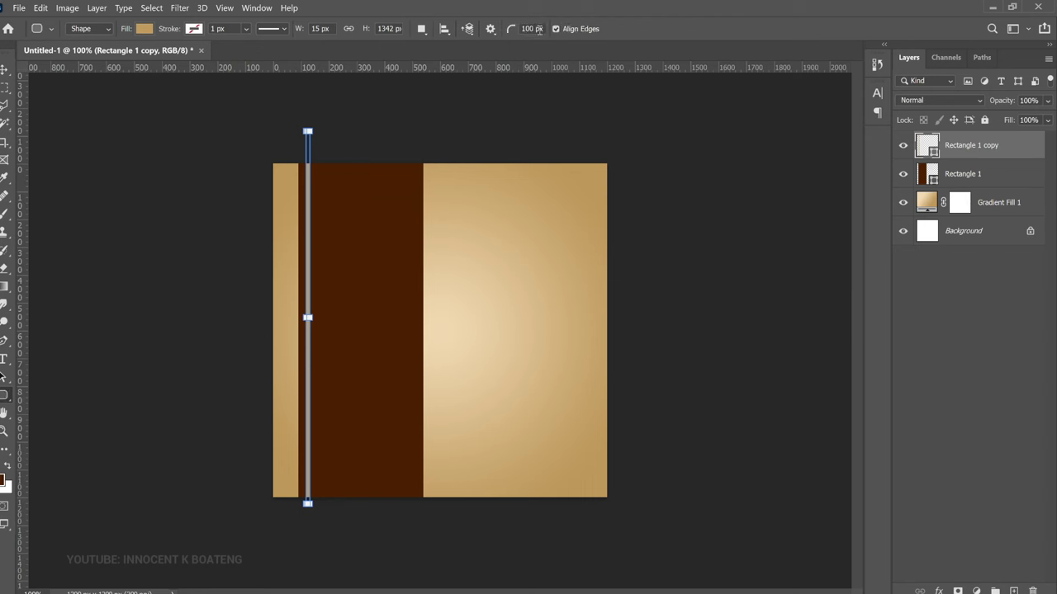
{"action": "left_click_drag", "start_coordinate": [350, 193], "coordinate": [464, 308]}
{"action": "key", "text": "ctrl+z"}
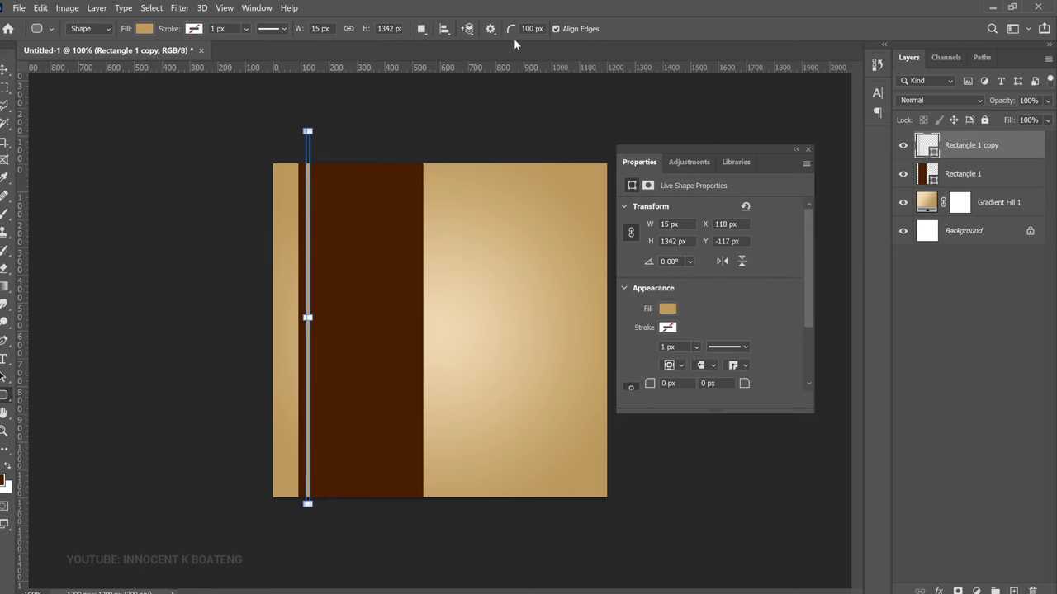
{"action": "left_click", "coordinate": [537, 30]}
{"action": "type", "text": "50"}
{"action": "key", "text": "Return"}
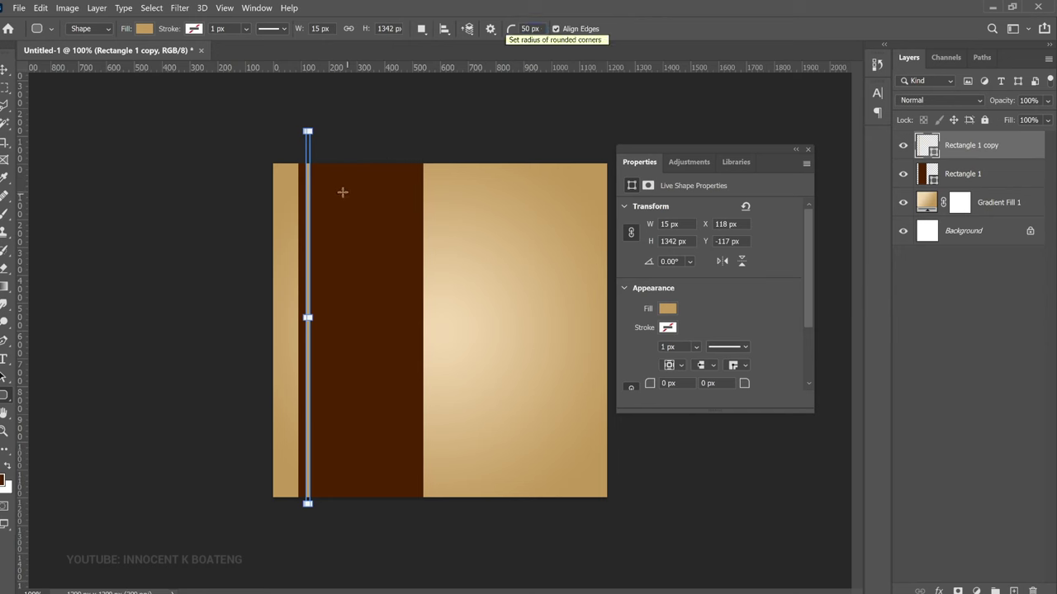
{"action": "left_click_drag", "start_coordinate": [335, 184], "coordinate": [424, 279]}
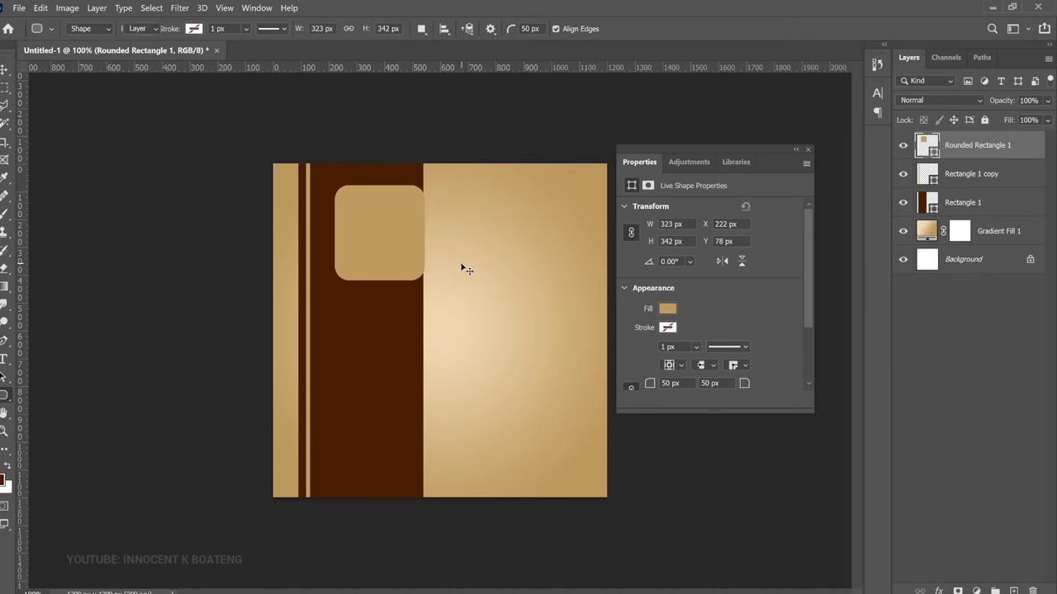
{"action": "key", "text": "v"}
{"action": "left_click_drag", "start_coordinate": [394, 243], "coordinate": [378, 238]}
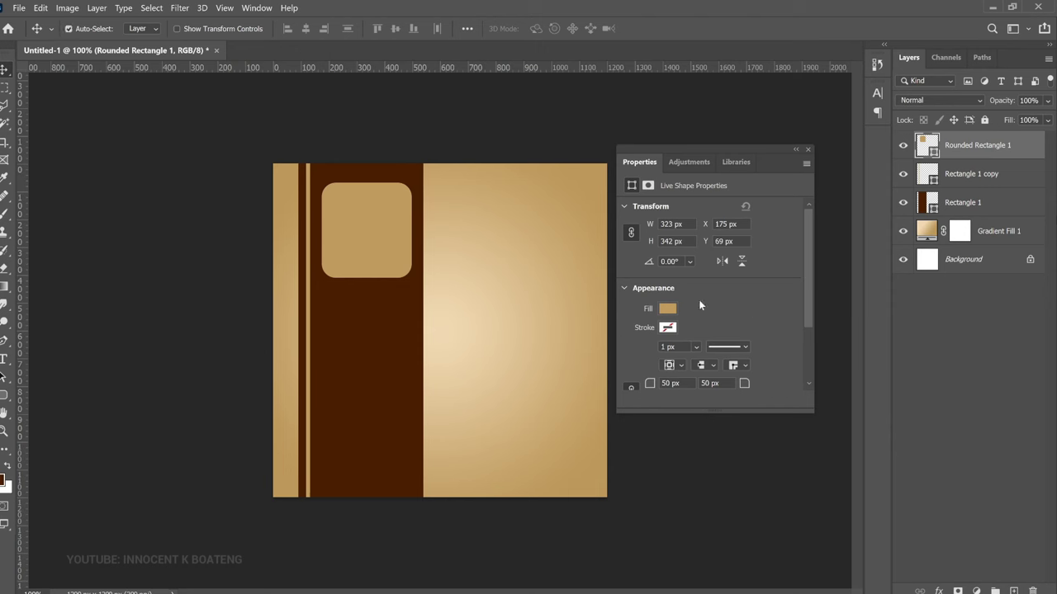
Make two copies stacked below, enlarge all three slightly, and group them as Group 1
{"action": "key", "text": "ctrl+j"}
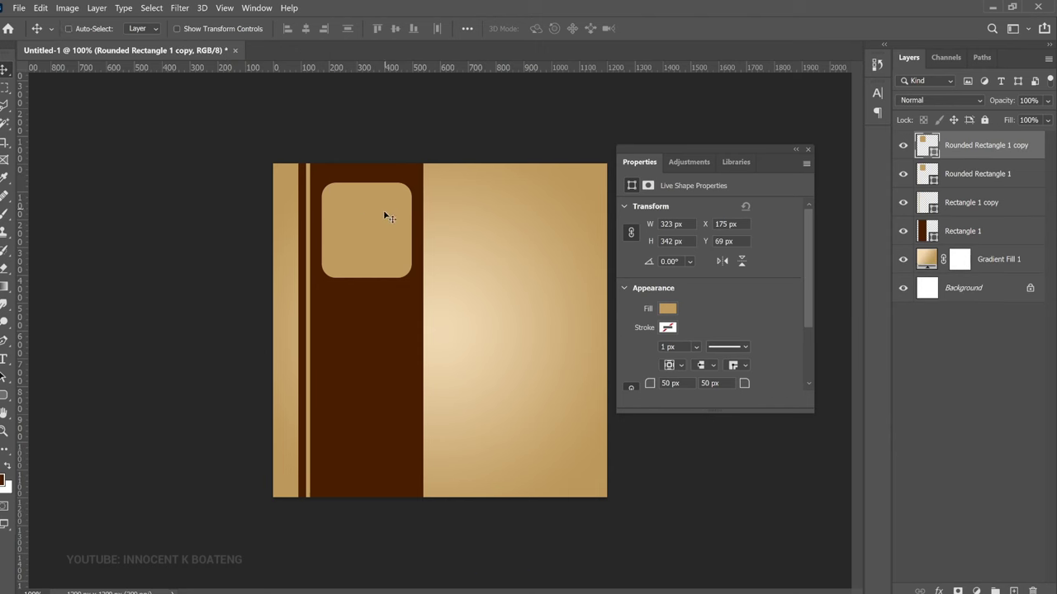
{"action": "left_click_drag", "start_coordinate": [384, 214], "coordinate": [392, 317]}
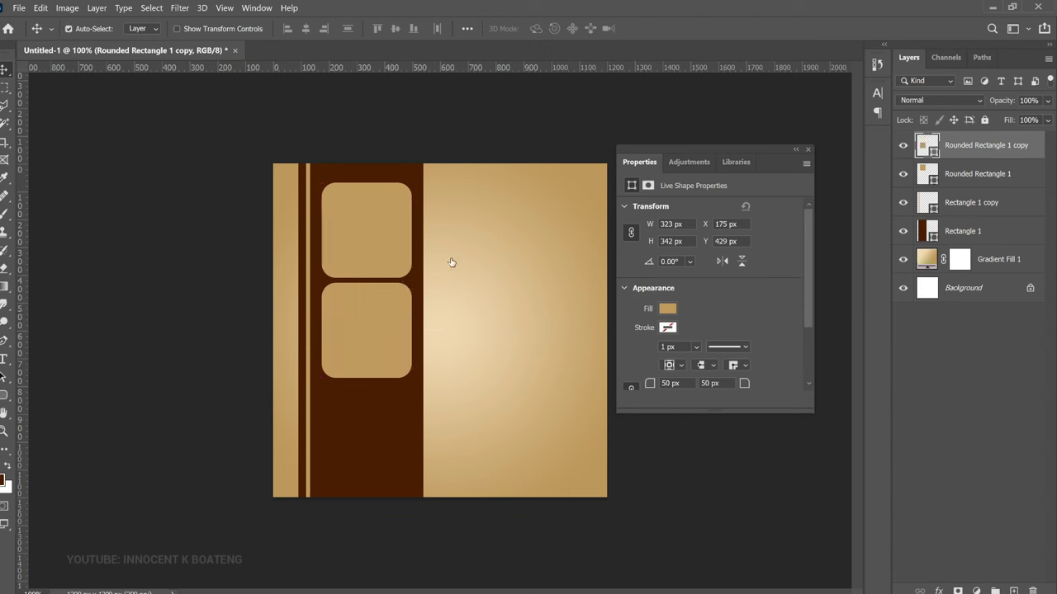
{"action": "left_click_drag", "start_coordinate": [397, 246], "coordinate": [415, 349]}
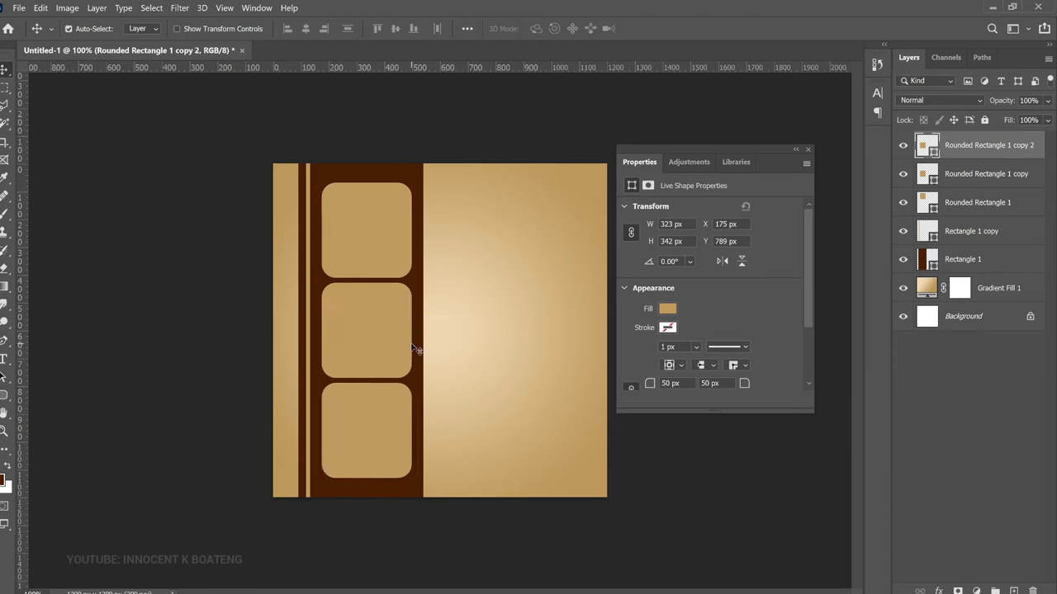
{"action": "left_click", "coordinate": [991, 205], "text": "shift"}
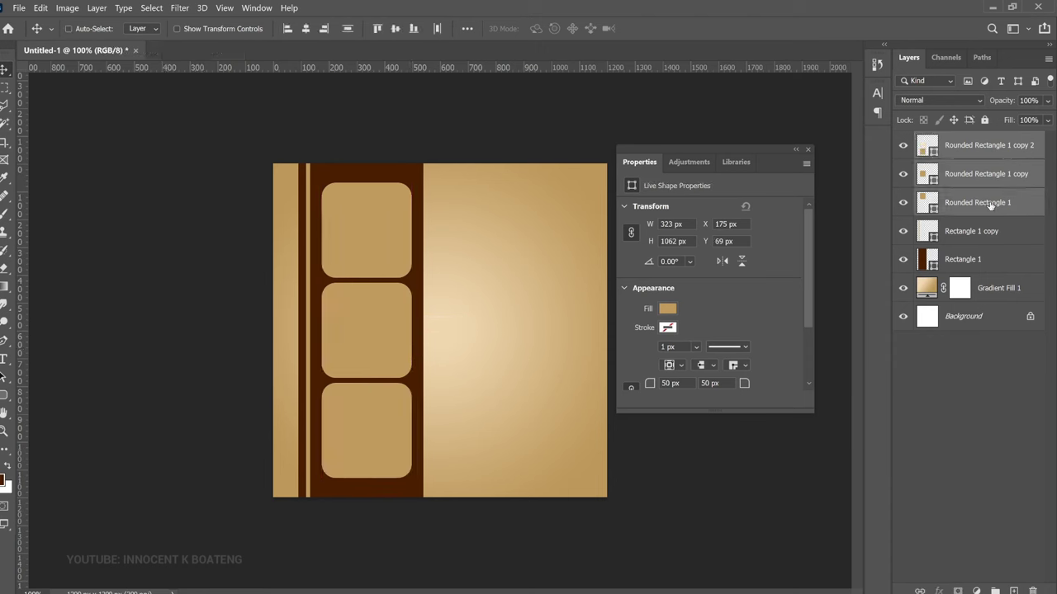
{"action": "key", "text": "ctrl+t"}
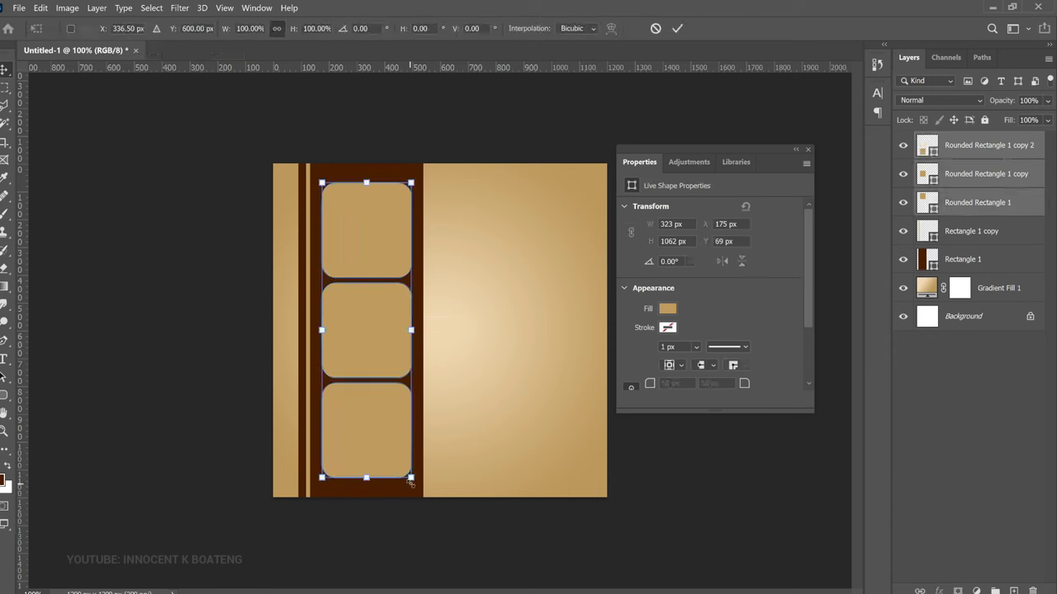
{"action": "left_click_drag", "start_coordinate": [411, 477], "coordinate": [426, 493]}
{"action": "key", "text": "Return"}
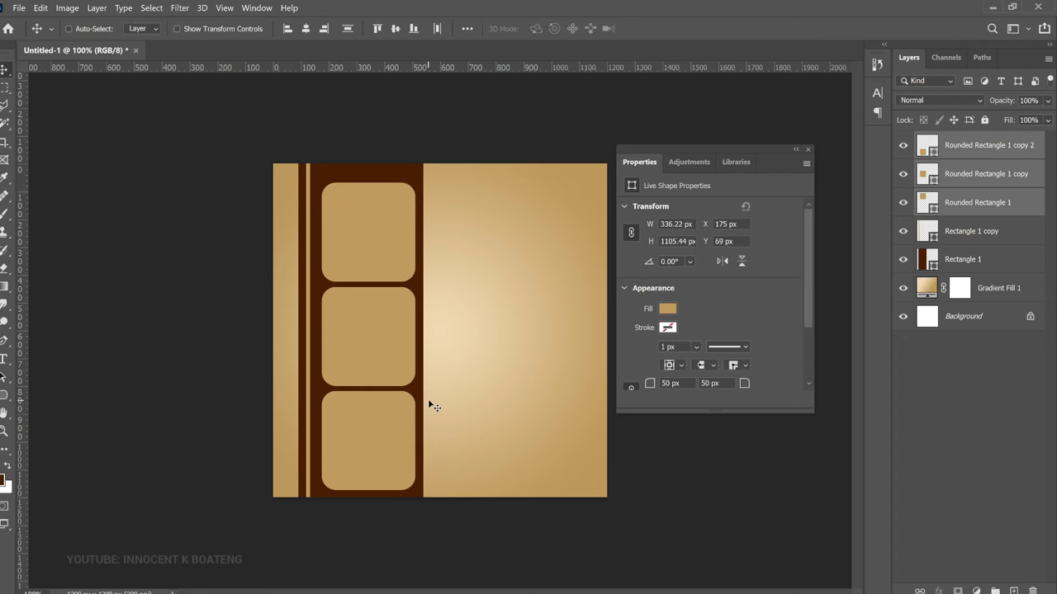
{"action": "key", "text": "ctrl+g"}
{"action": "key", "text": "ctrl+a"}
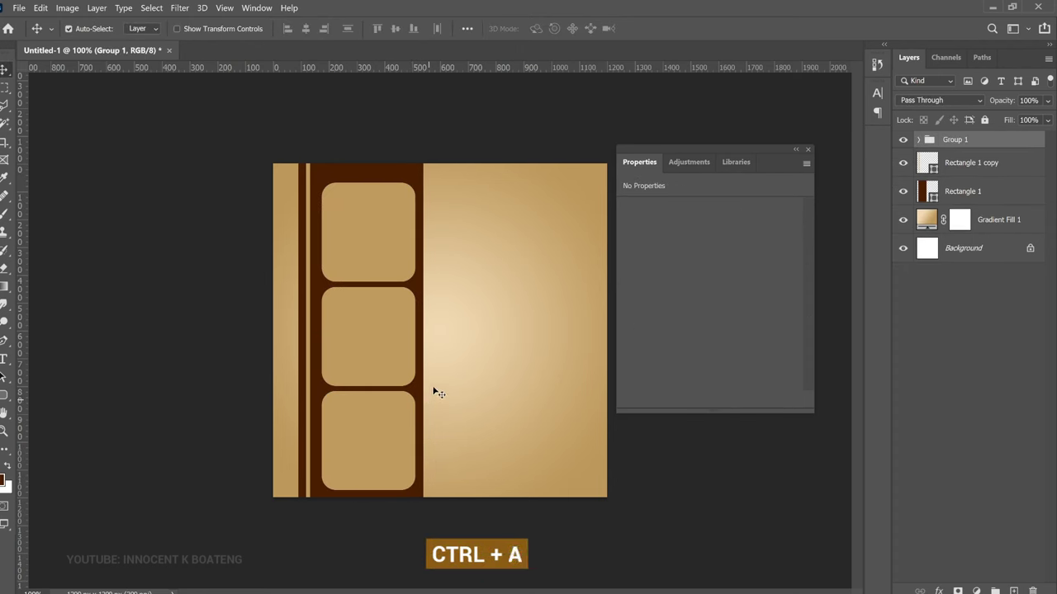
Centre the panel group vertically on the page and nudge it slightly left
{"action": "left_click", "coordinate": [394, 29]}
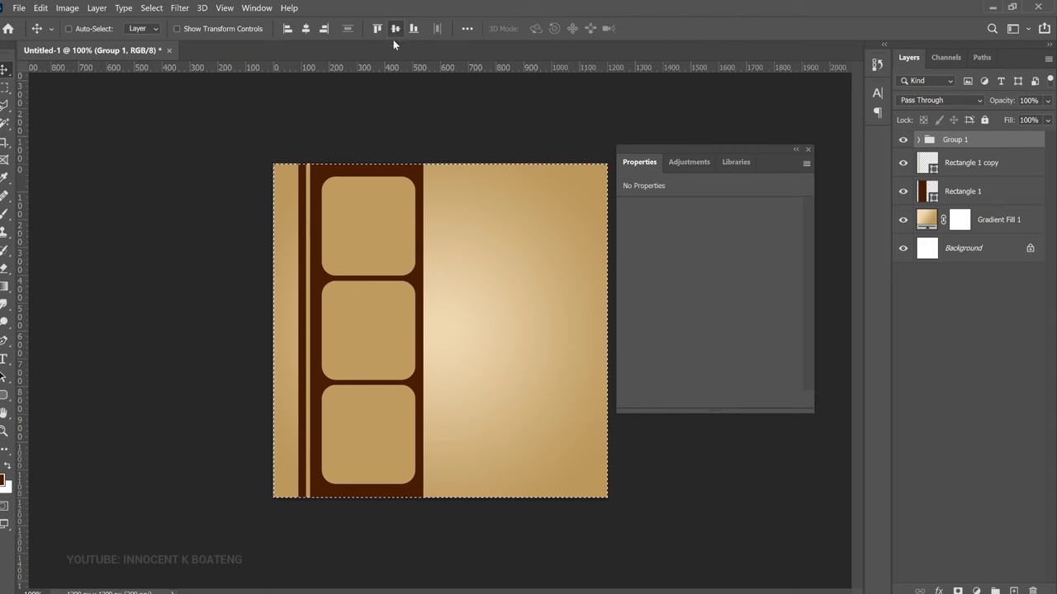
{"action": "key", "text": "ctrl"}
{"action": "key", "text": "ctrl+d"}
{"action": "key", "text": "ctrl"}
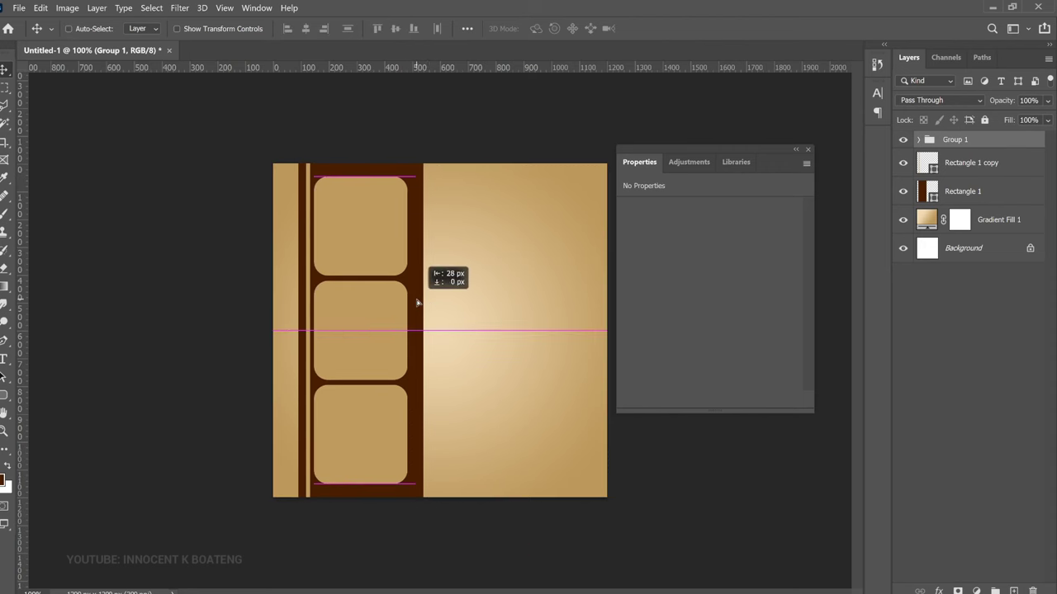
{"action": "key", "text": "Left"}
{"action": "key", "text": "Left"}
{"action": "key", "text": "Left"}
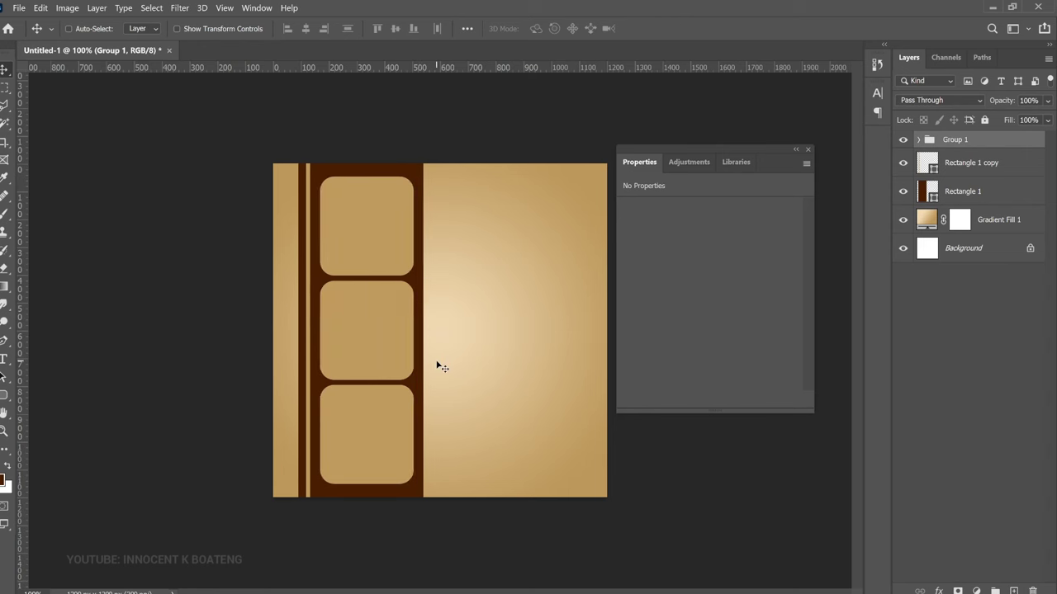
Nudge the middle and bottom panels downward to open up spacing
{"action": "right_click", "coordinate": [391, 344]}
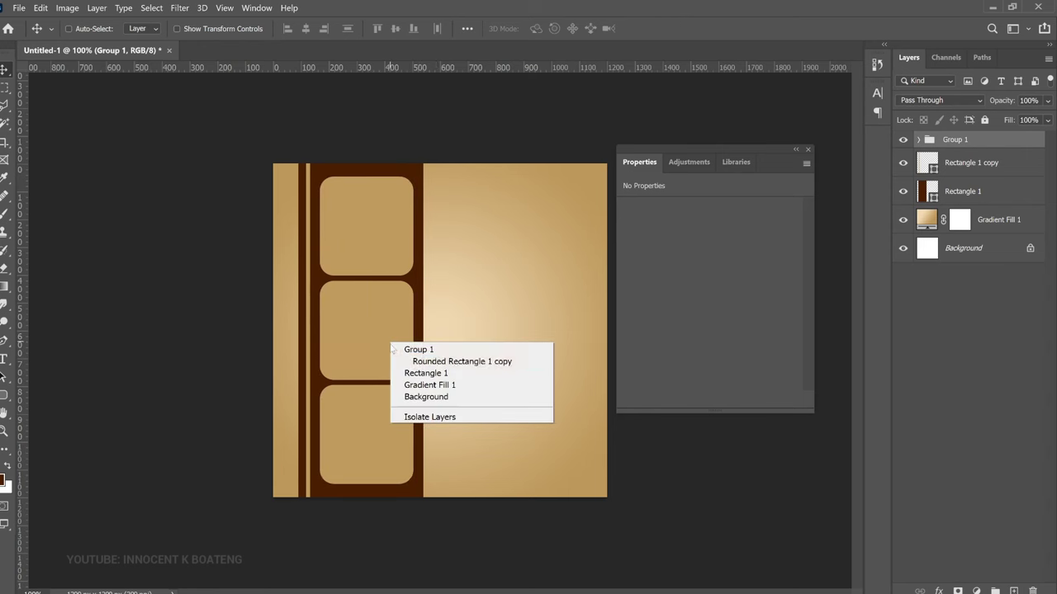
{"action": "left_click", "coordinate": [419, 362]}
{"action": "key", "text": "Down"}
{"action": "key", "text": "Down"}
{"action": "key", "text": "Down"}
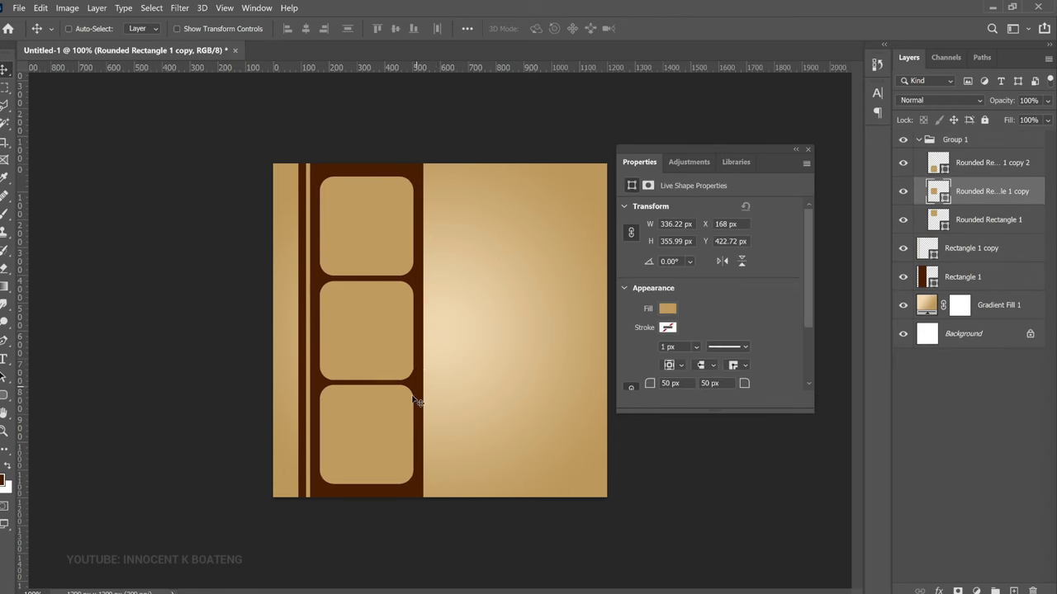
{"action": "right_click", "coordinate": [386, 428]}
{"action": "left_click", "coordinate": [418, 450]}
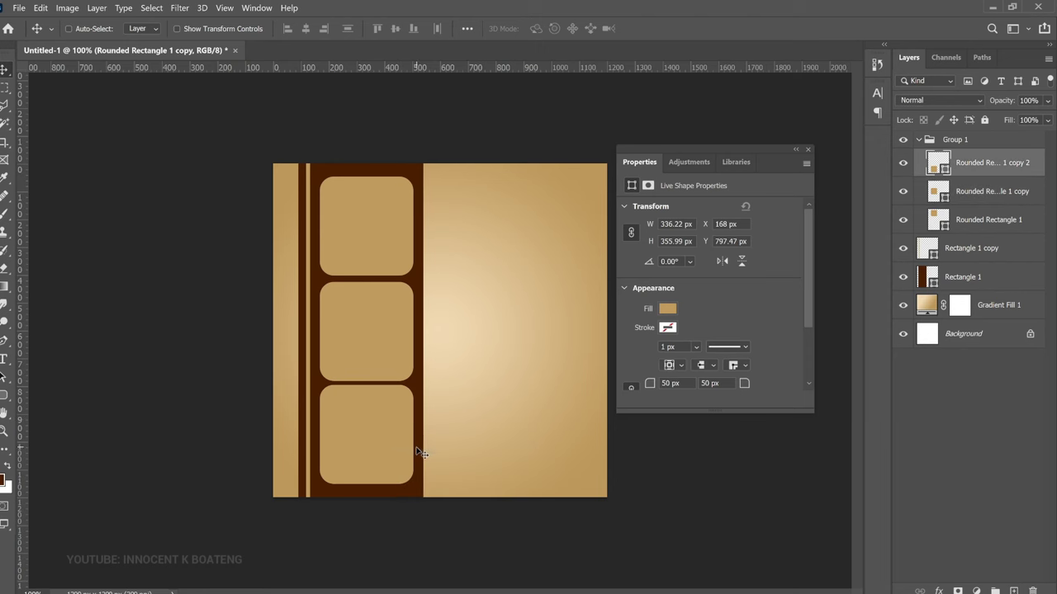
{"action": "key", "text": "Down"}
{"action": "key", "text": "Down"}
{"action": "key", "text": "Down"}
{"action": "key", "text": "Down"}
{"action": "key", "text": "Down"}
{"action": "key", "text": "Down"}
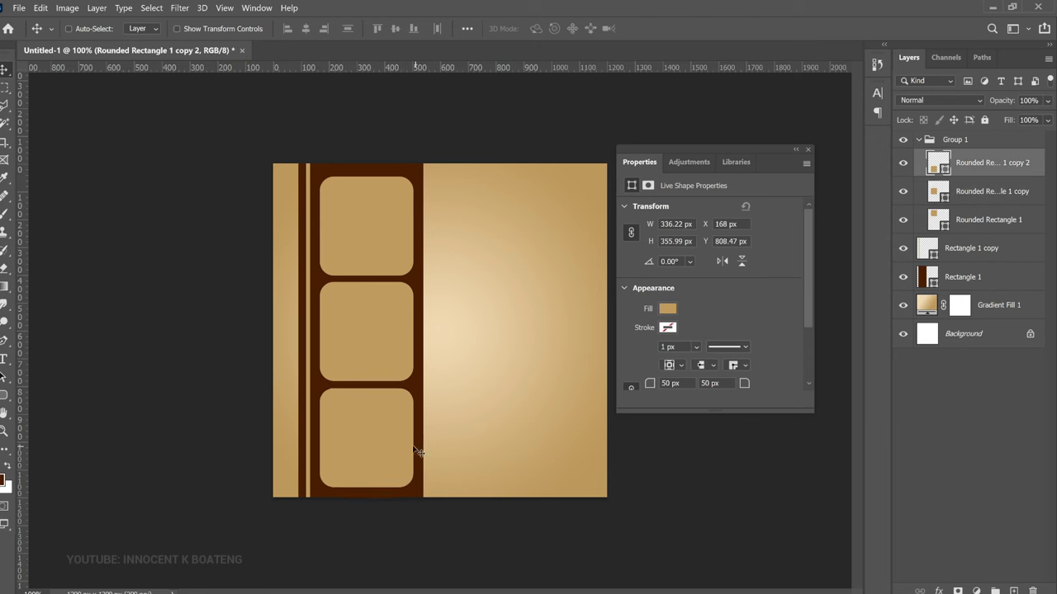
{"action": "key", "text": "Down"}
{"action": "right_click", "coordinate": [364, 331]}
{"action": "left_click", "coordinate": [401, 349]}
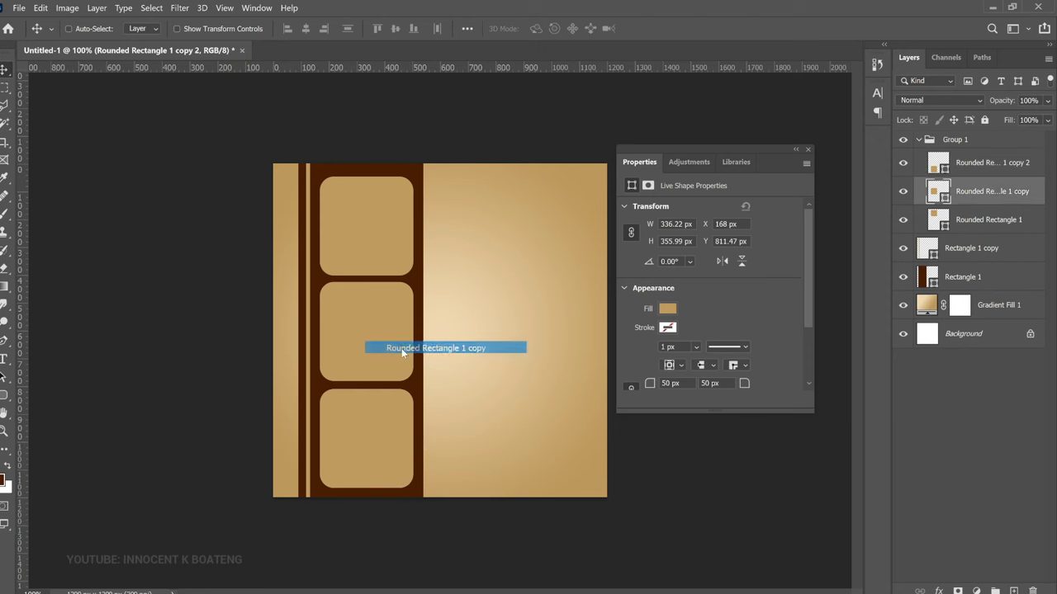
{"action": "key", "text": "Down"}
{"action": "key", "text": "Down"}
{"action": "key", "text": "Down"}
{"action": "key", "text": "Down"}
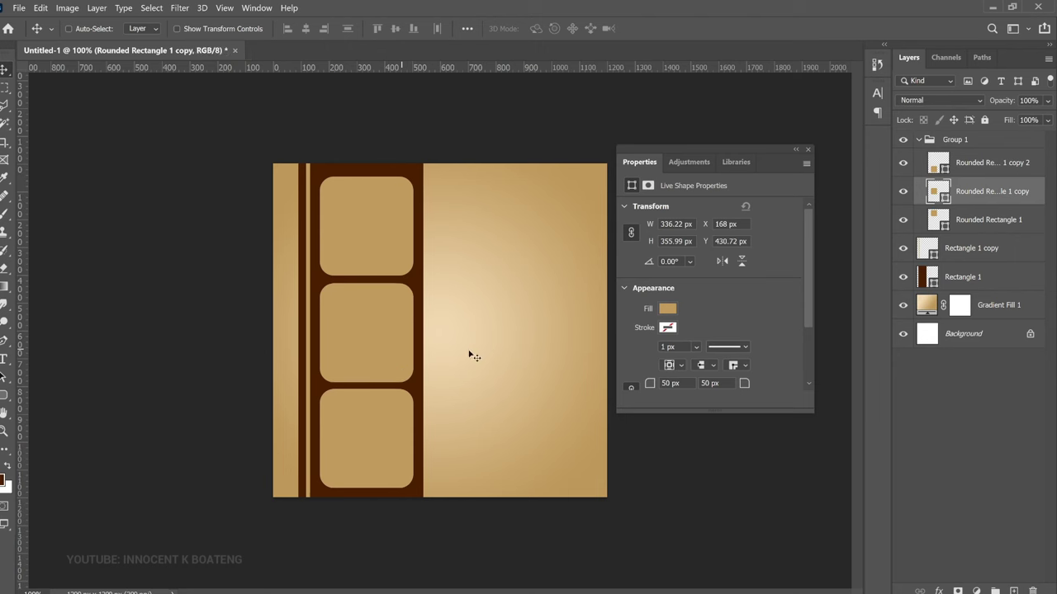
Distribute the three rounded panels evenly in the vertical direction
{"action": "left_click", "coordinate": [989, 163]}
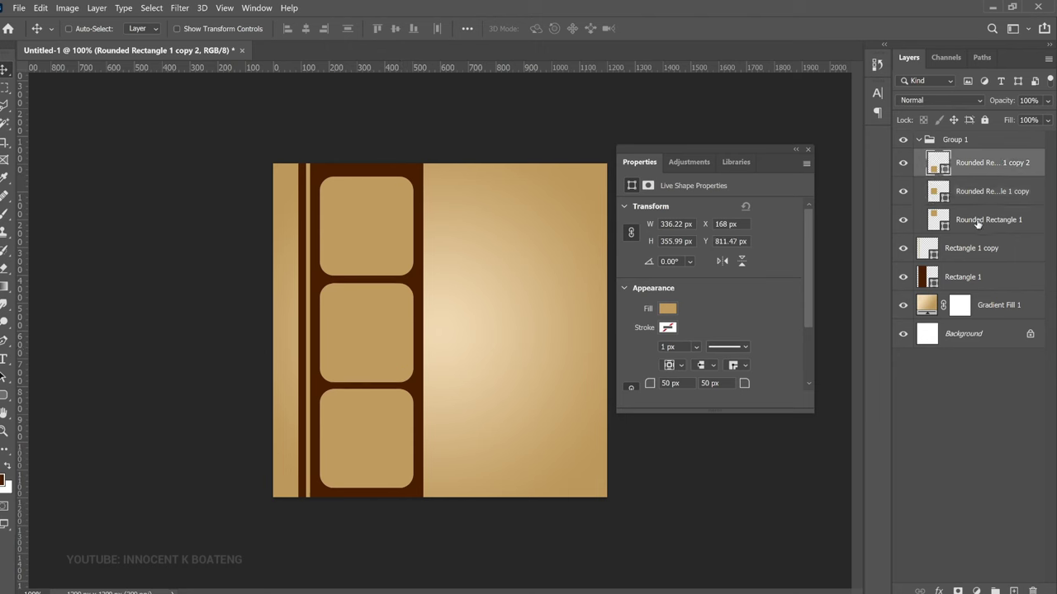
{"action": "left_click", "coordinate": [977, 221], "text": "shift"}
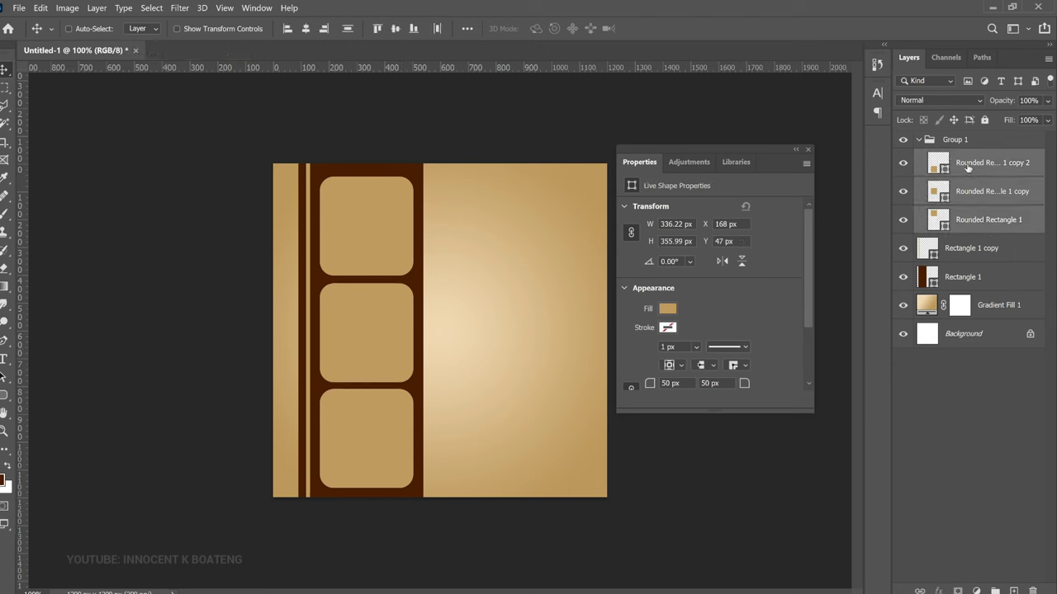
{"action": "left_click", "coordinate": [97, 8]}
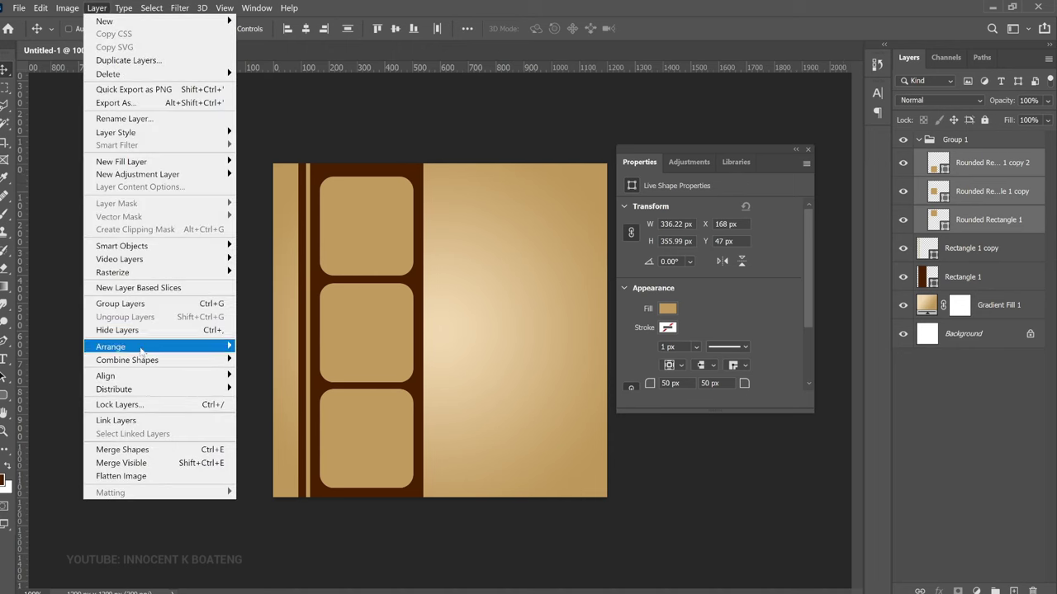
{"action": "mouse_move", "coordinate": [230, 390]}
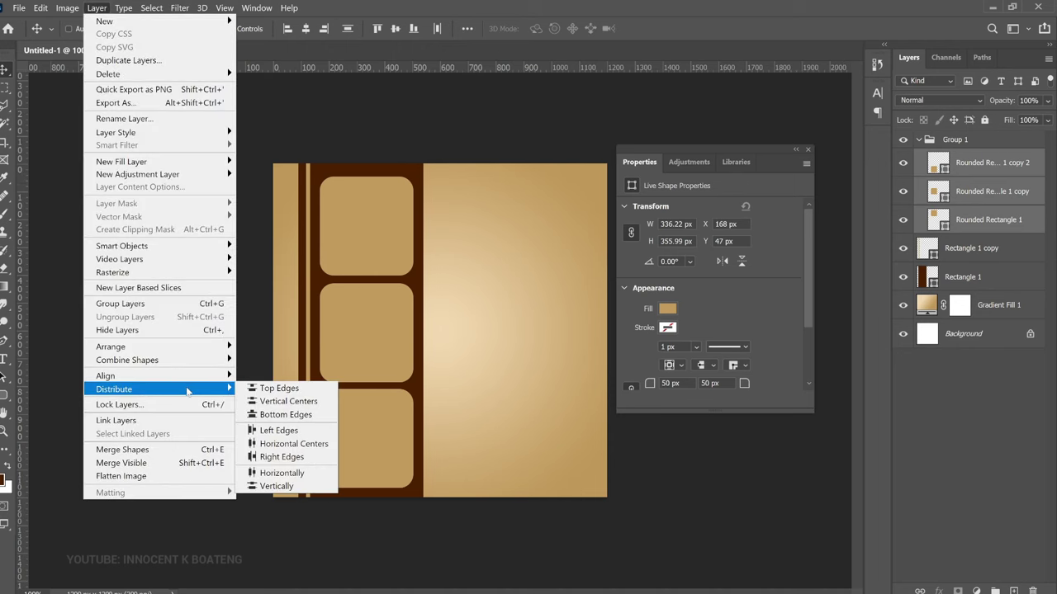
{"action": "left_click", "coordinate": [272, 487]}
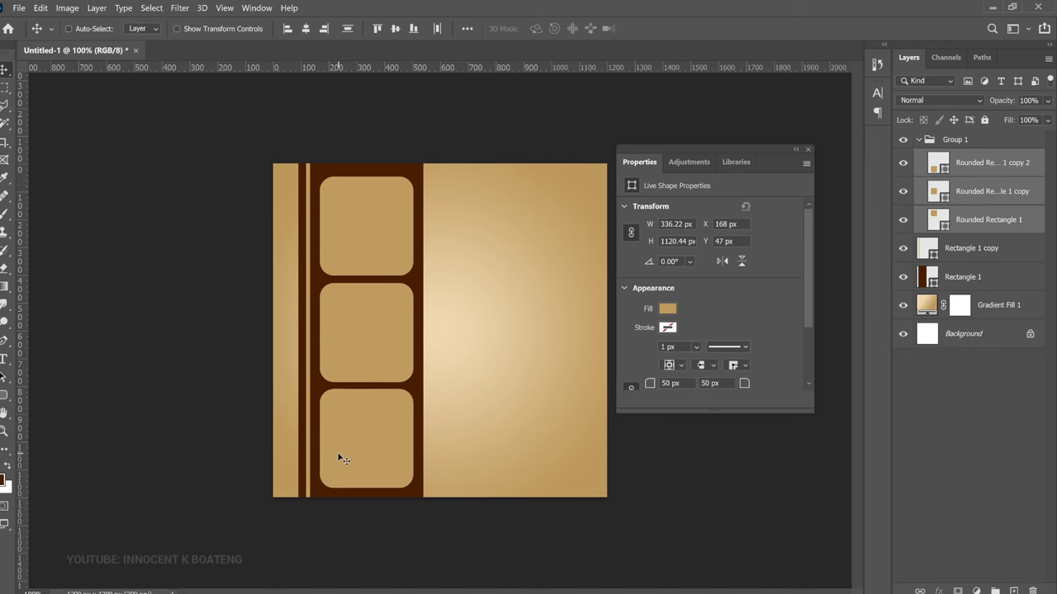
{"action": "left_click", "coordinate": [363, 231], "text": "ctrl"}
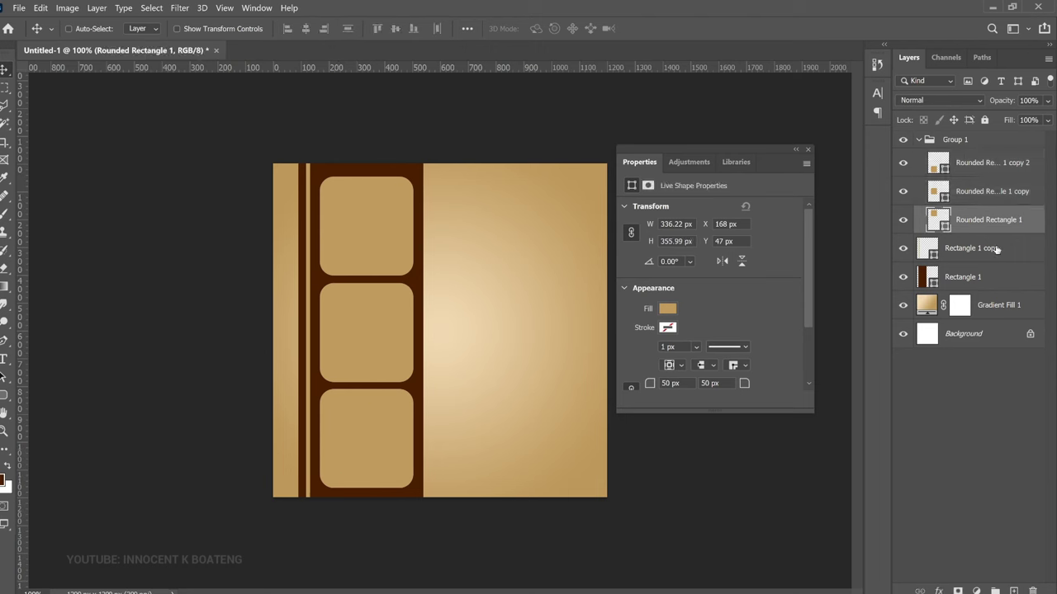
Place the wig portrait photo as an embedded image, shrunk down
{"action": "left_click", "coordinate": [19, 8]}
{"action": "left_click", "coordinate": [160, 267]}
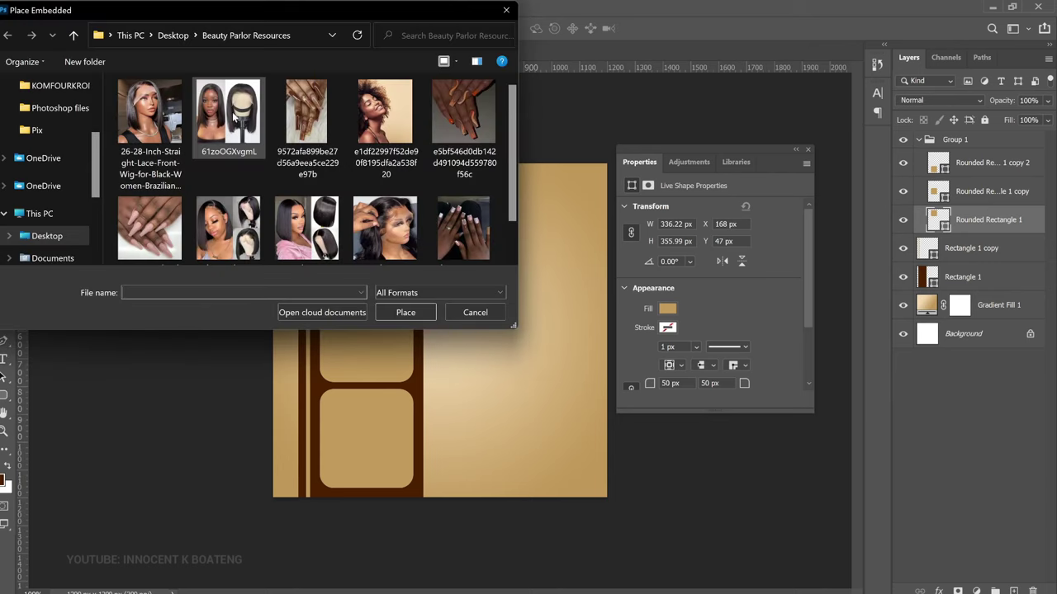
{"action": "scroll", "coordinate": [248, 165], "scroll_direction": "down", "scroll_amount": 1}
{"action": "scroll", "coordinate": [248, 165], "scroll_direction": "up", "scroll_amount": 1}
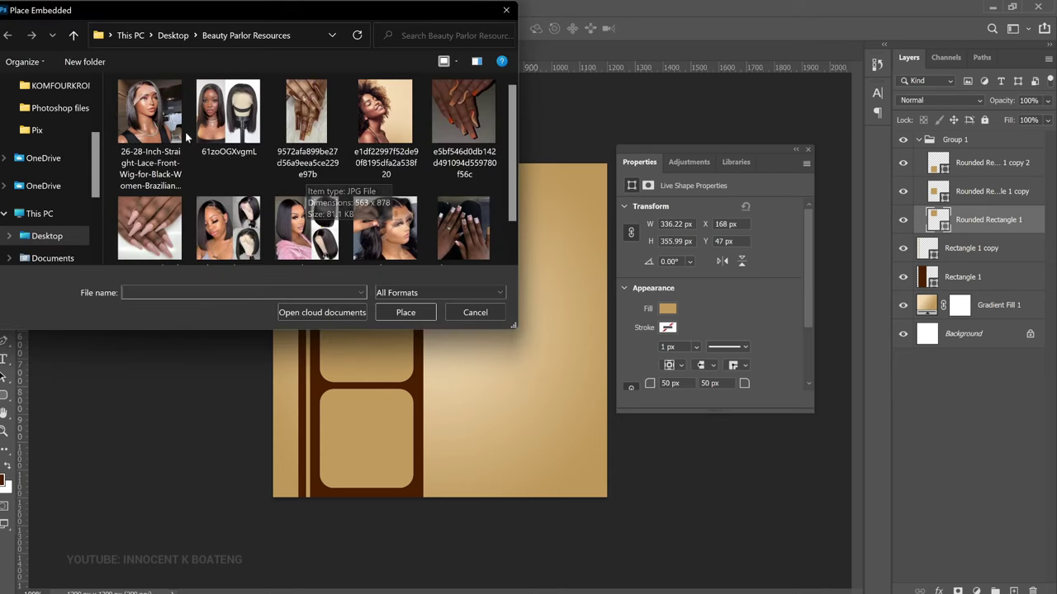
{"action": "double_click", "coordinate": [159, 116]}
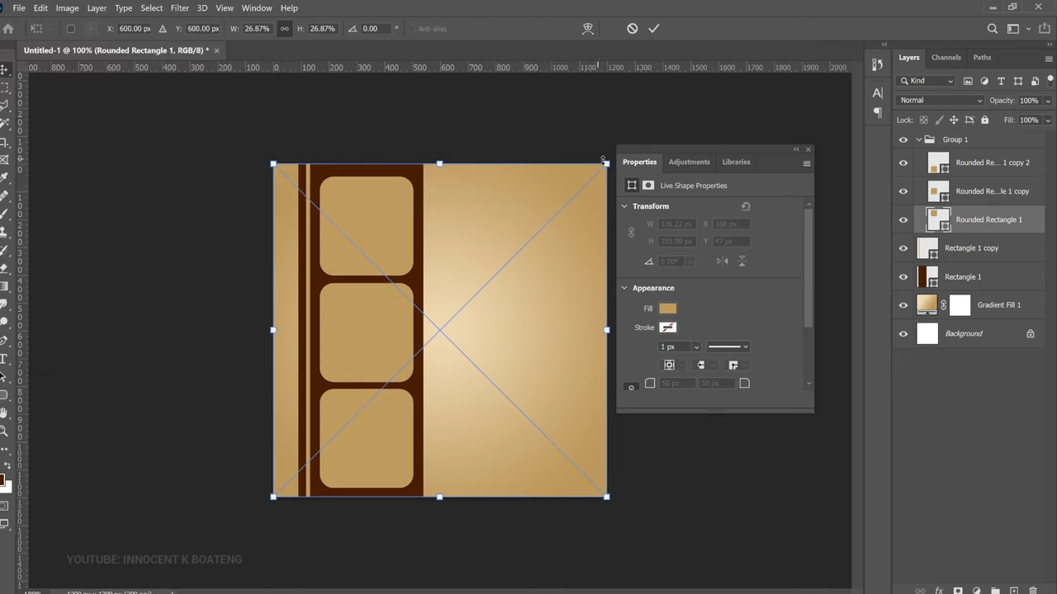
{"action": "left_click_drag", "start_coordinate": [604, 159], "coordinate": [436, 157]}
{"action": "key", "text": "Return"}
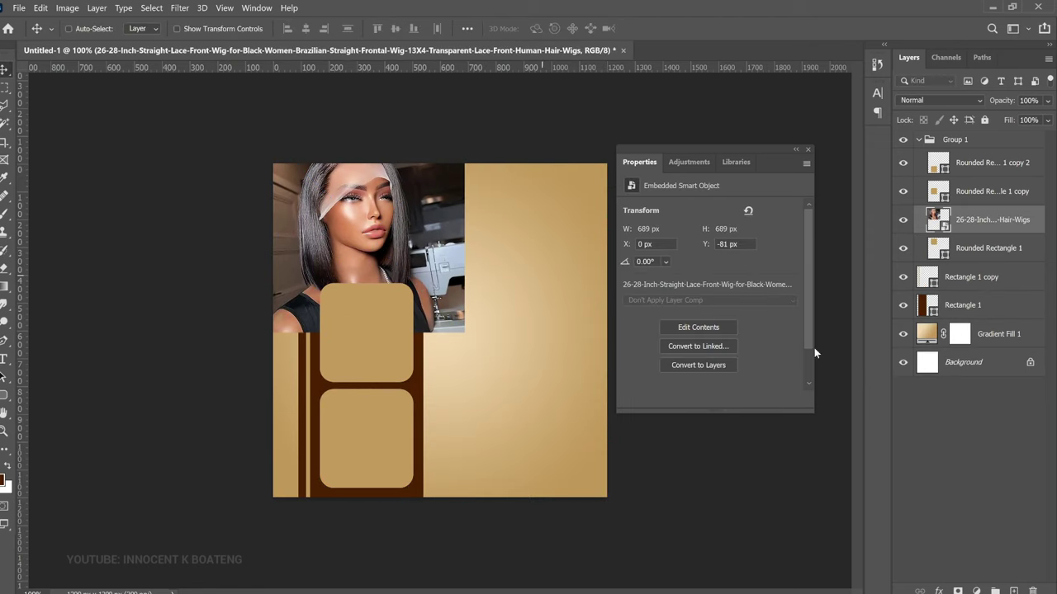
Clip the portrait to the top panel, scale it to 433 px, and rename the layer gfg
{"action": "right_click", "coordinate": [994, 226]}
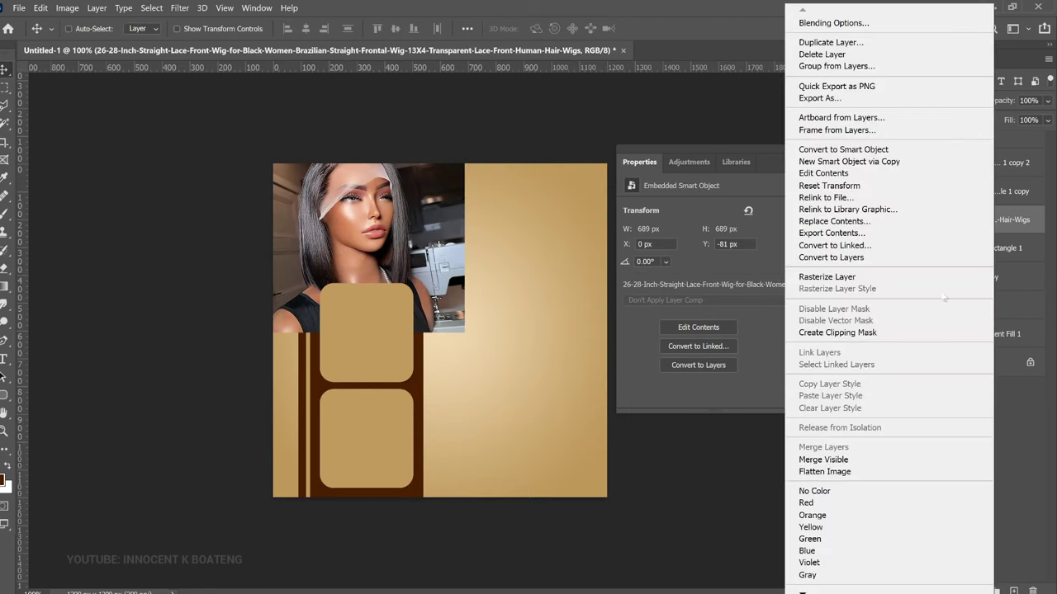
{"action": "left_click", "coordinate": [865, 333]}
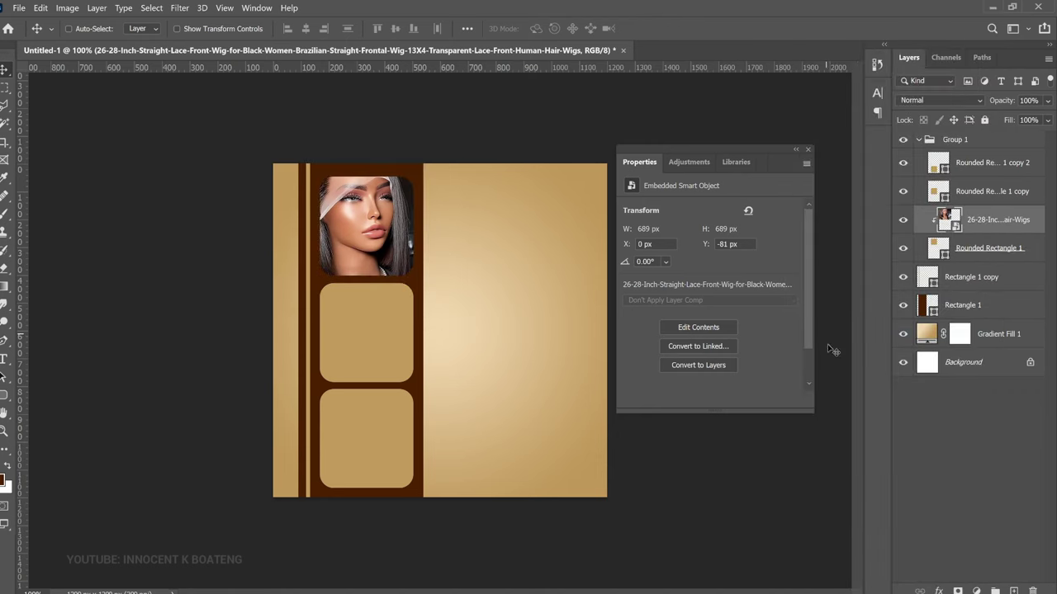
{"action": "key", "text": "ctrl+t"}
{"action": "left_click_drag", "start_coordinate": [464, 139], "coordinate": [413, 222]}
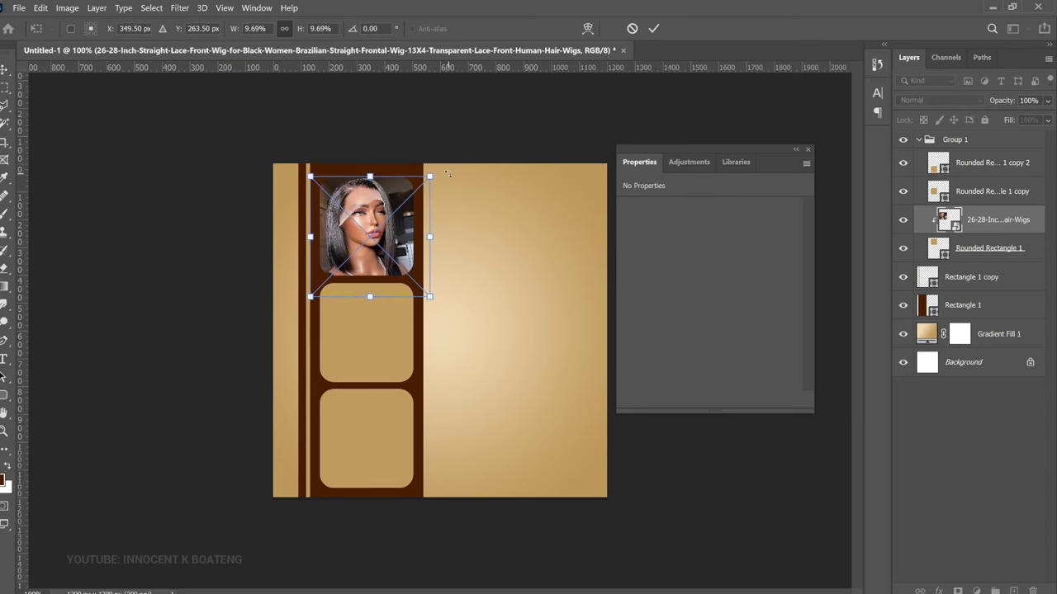
{"action": "key", "text": "Return"}
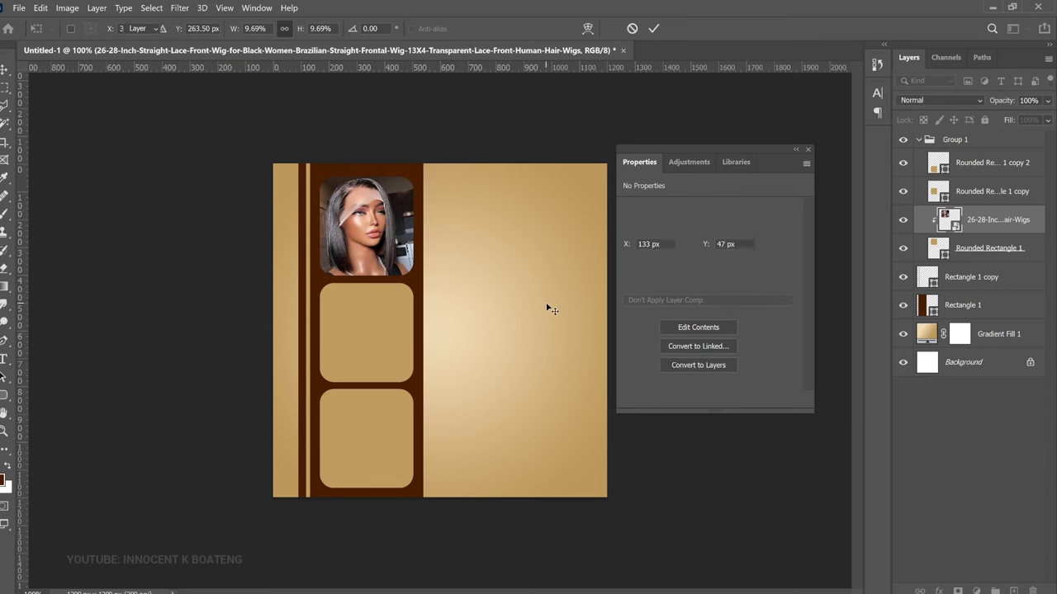
{"action": "double_click", "coordinate": [1000, 219]}
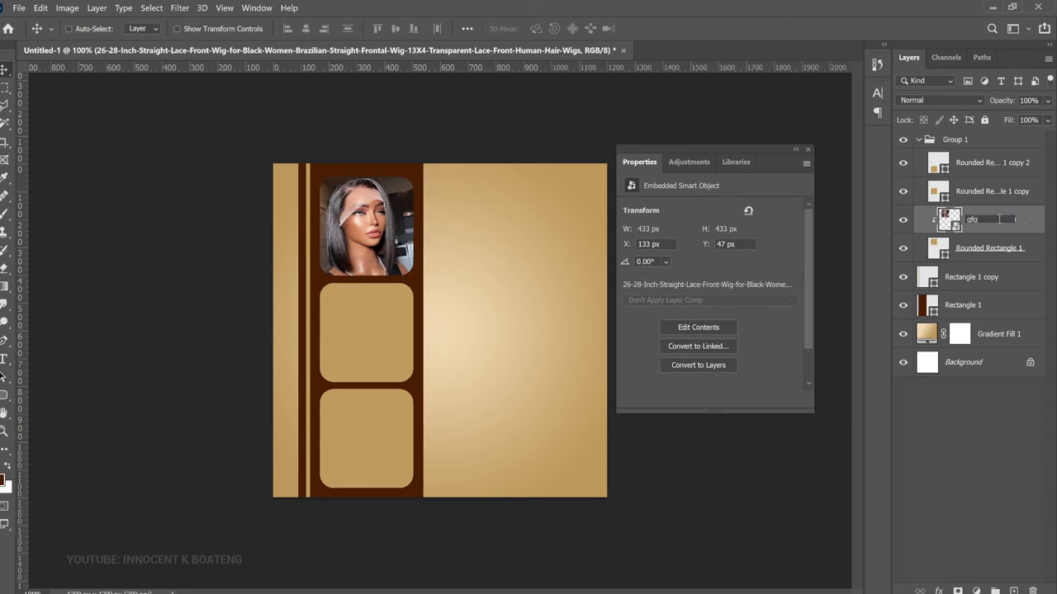
{"action": "key", "text": "Return"}
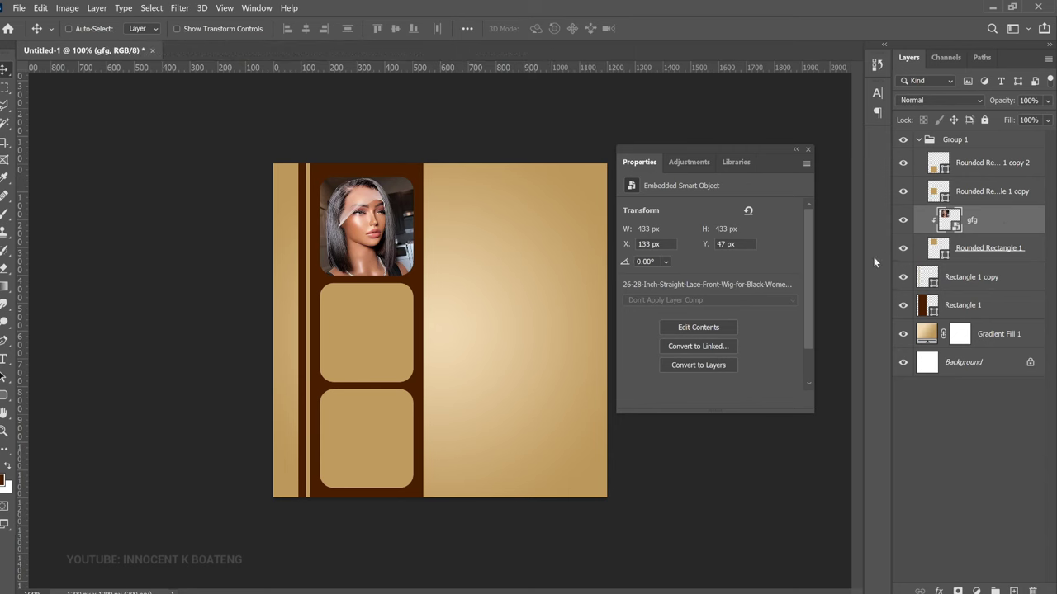
{"action": "left_click", "coordinate": [992, 249]}
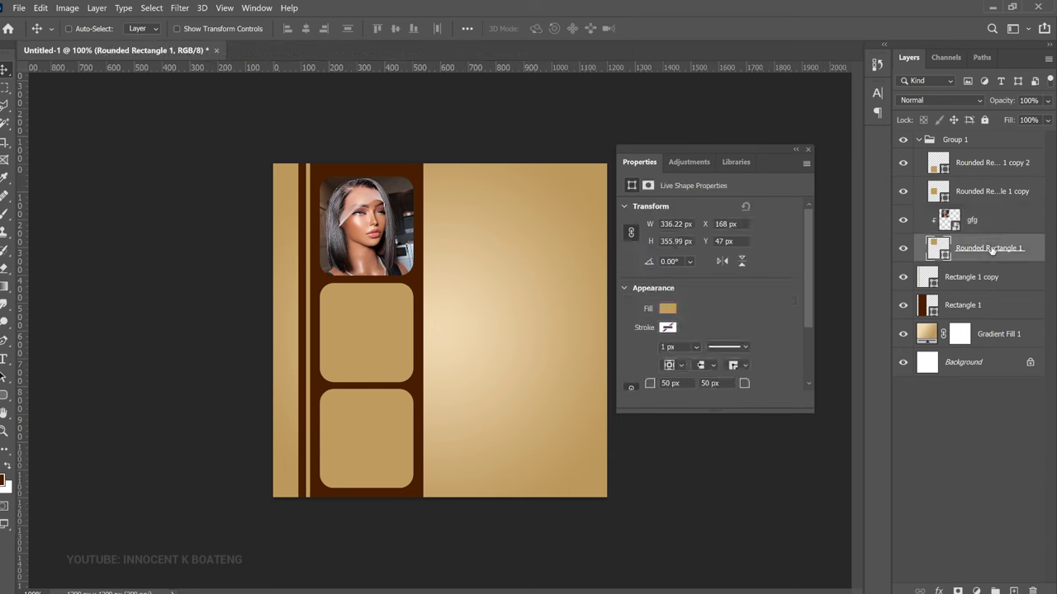
Add a 3 px outside stroke in light cream f8e4c5 to the top rounded panel
{"action": "right_click", "coordinate": [992, 248]}
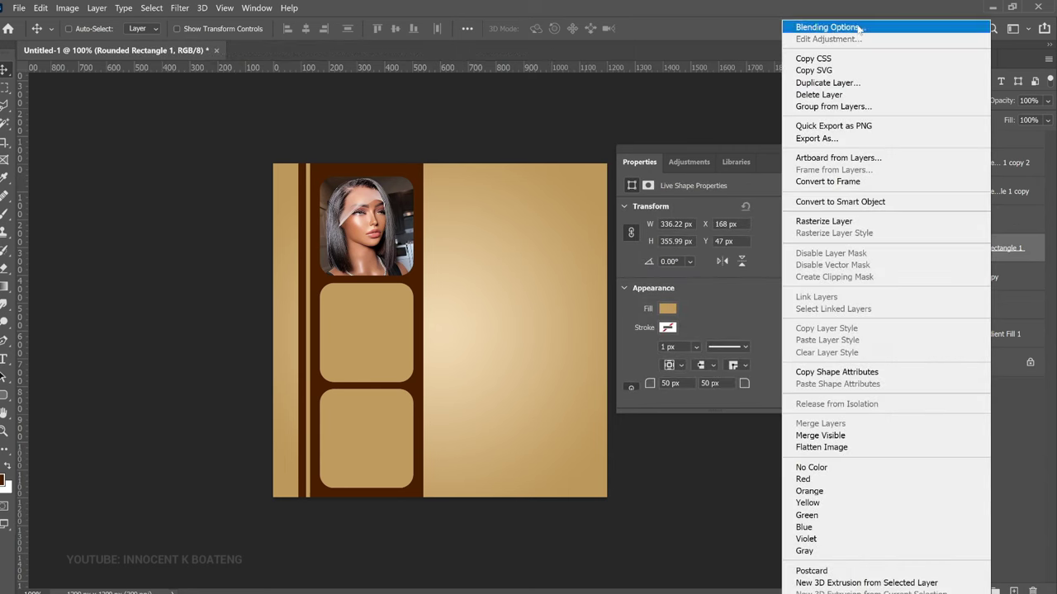
{"action": "left_click", "coordinate": [834, 23]}
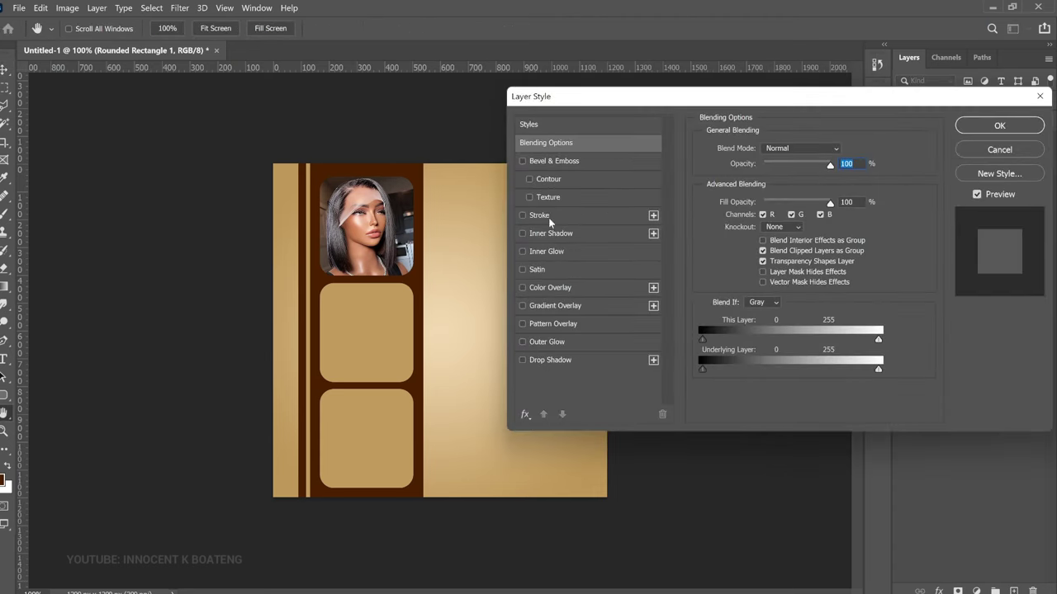
{"action": "left_click", "coordinate": [538, 215]}
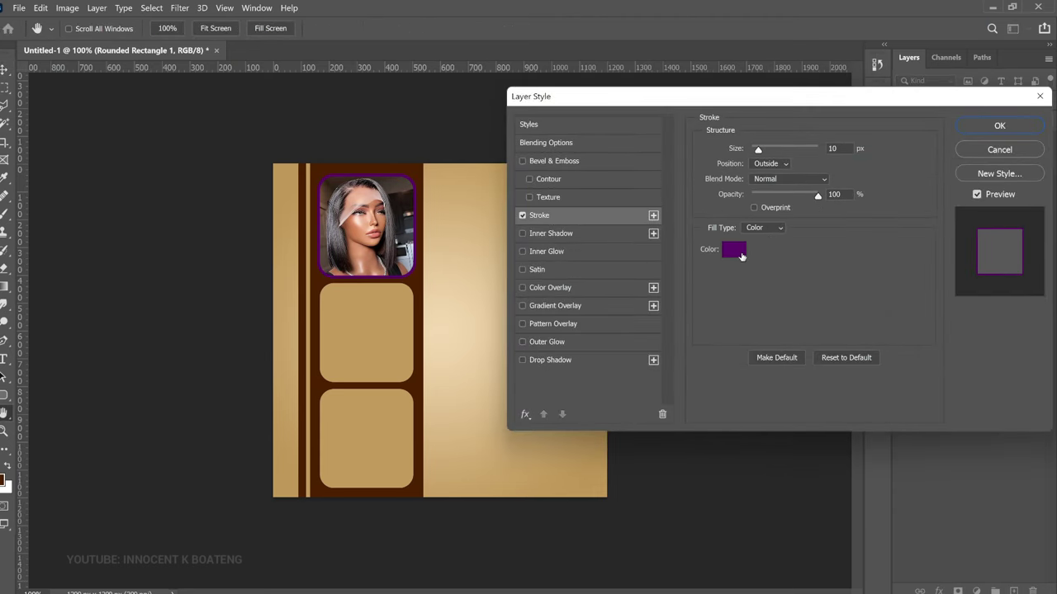
{"action": "left_click", "coordinate": [734, 250]}
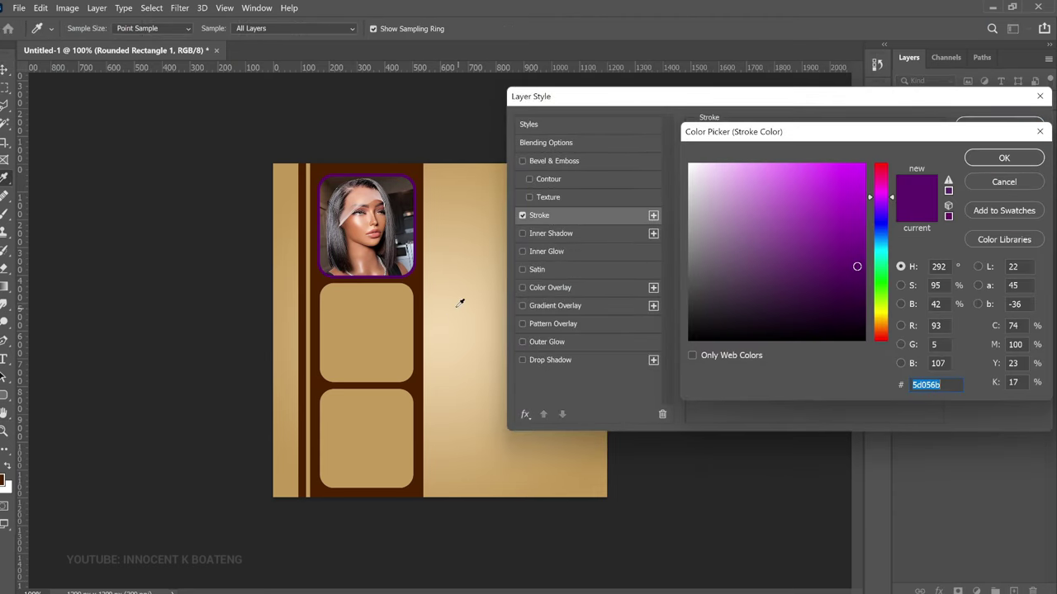
{"action": "type", "text": "f8e4c5"}
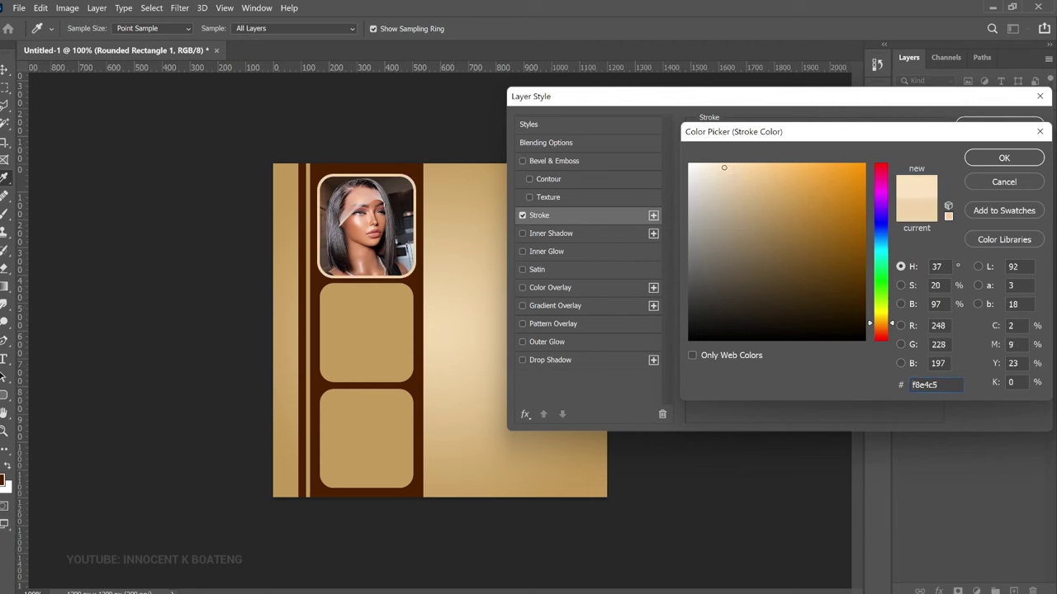
{"action": "left_click_drag", "start_coordinate": [724, 167], "coordinate": [753, 153]}
{"action": "left_click", "coordinate": [1000, 160]}
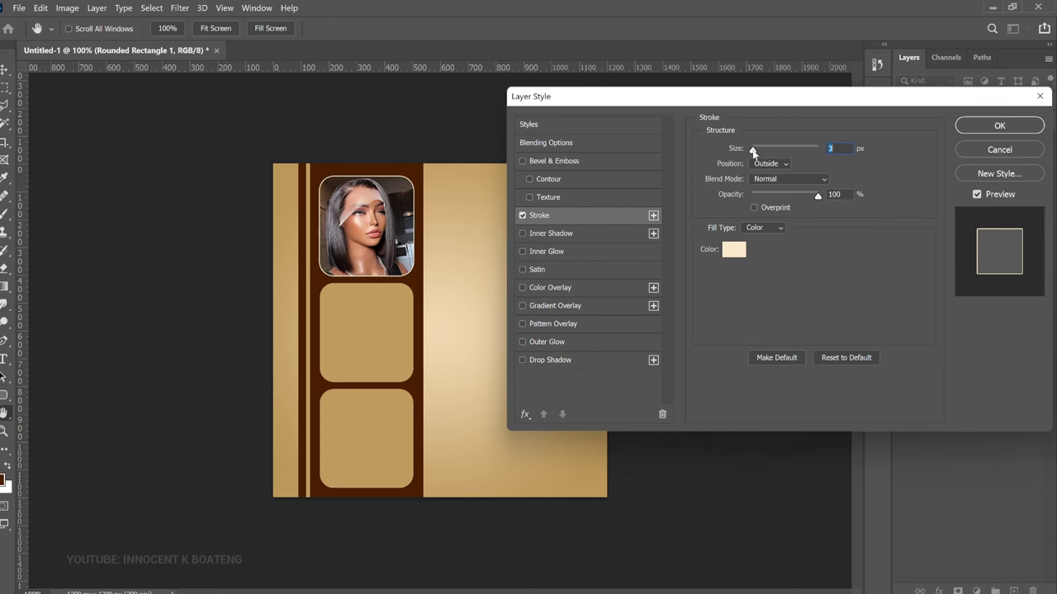
{"action": "left_click", "coordinate": [995, 128]}
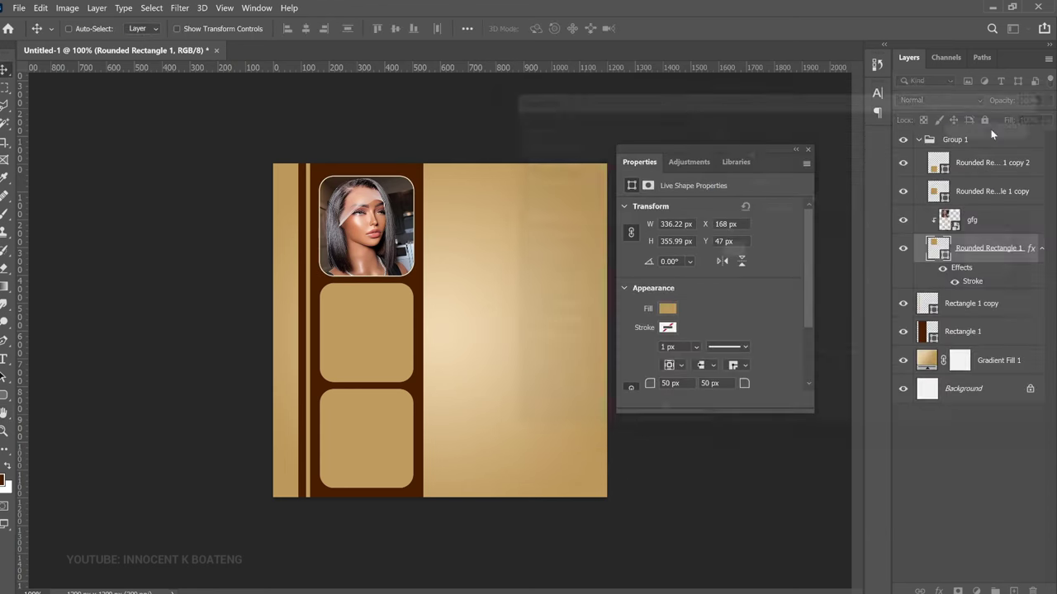
{"action": "left_click", "coordinate": [981, 196]}
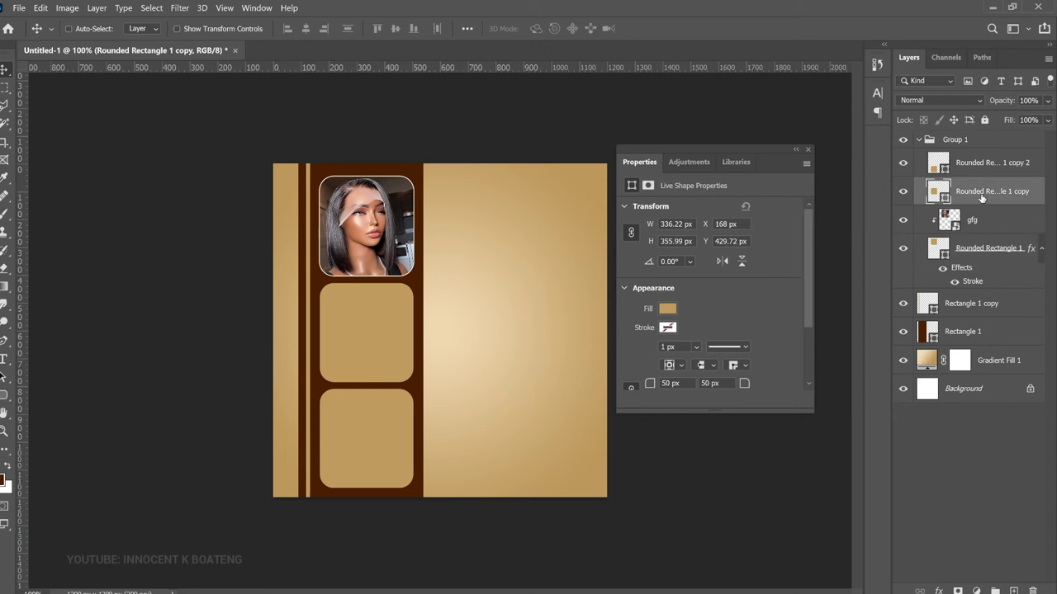
Place the s-l1200 bob wig image, shrunk and positioned over the middle panel
{"action": "left_click", "coordinate": [1038, 250]}
{"action": "left_click", "coordinate": [18, 8]}
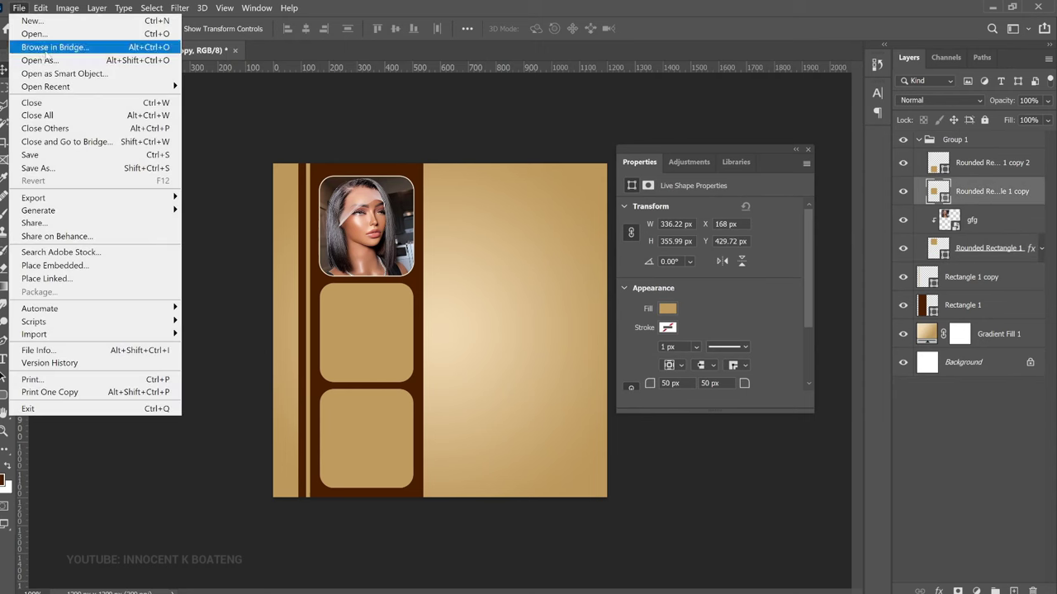
{"action": "left_click", "coordinate": [50, 279]}
{"action": "scroll", "coordinate": [337, 118], "scroll_direction": "down", "scroll_amount": 1}
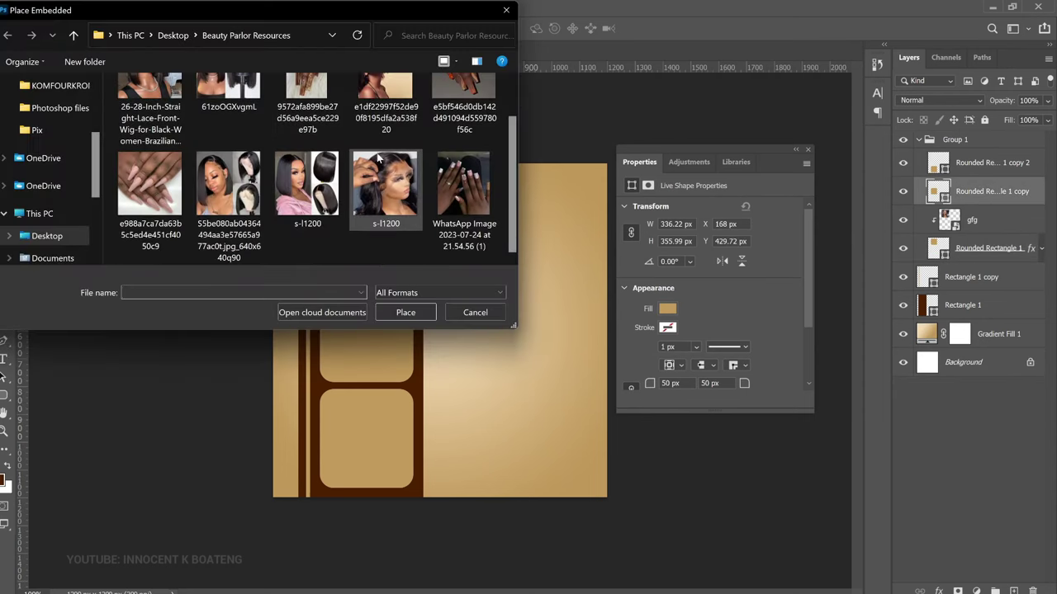
{"action": "left_click", "coordinate": [315, 194]}
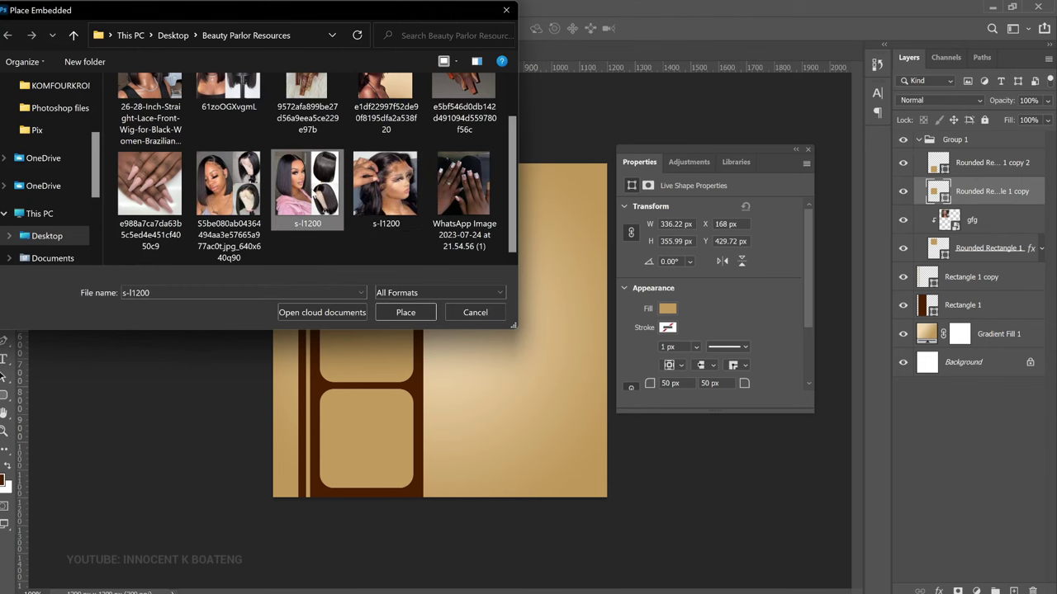
{"action": "left_click", "coordinate": [475, 312]}
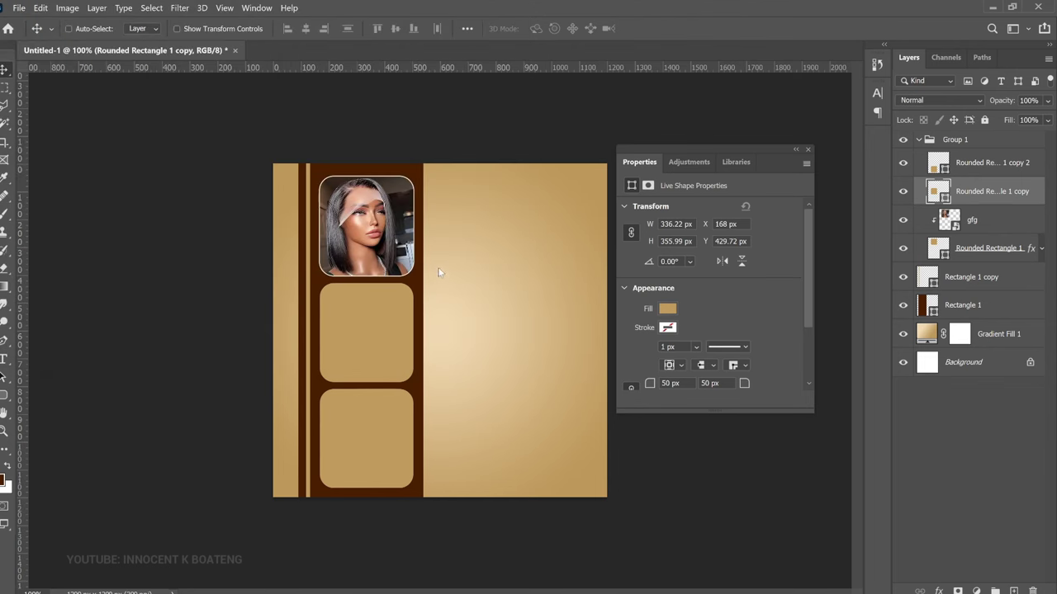
{"action": "left_click_drag", "start_coordinate": [607, 163], "coordinate": [410, 363]}
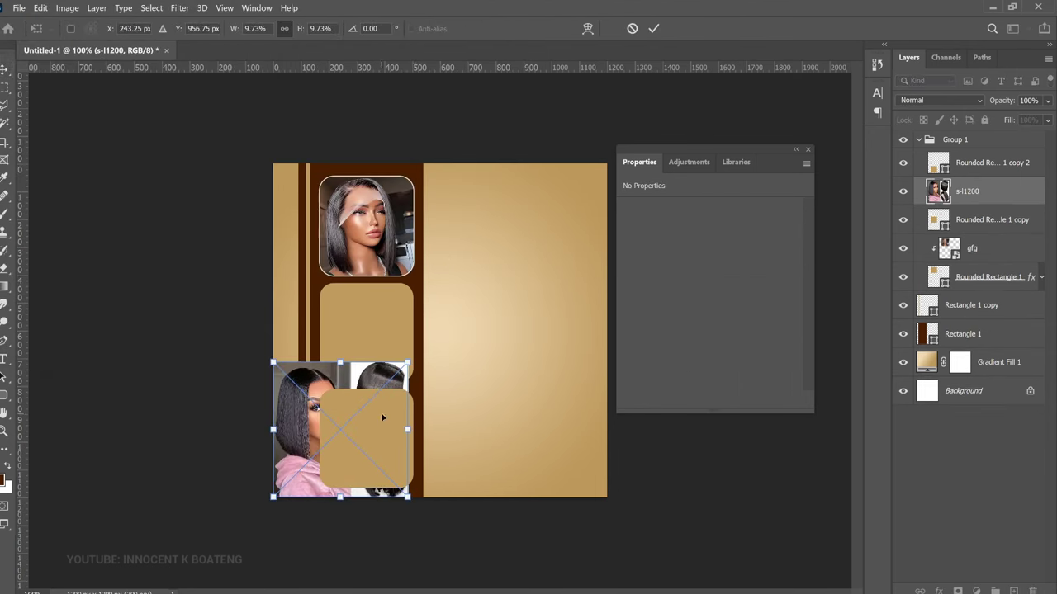
{"action": "left_click_drag", "start_coordinate": [376, 426], "coordinate": [400, 328]}
{"action": "key", "text": "Return"}
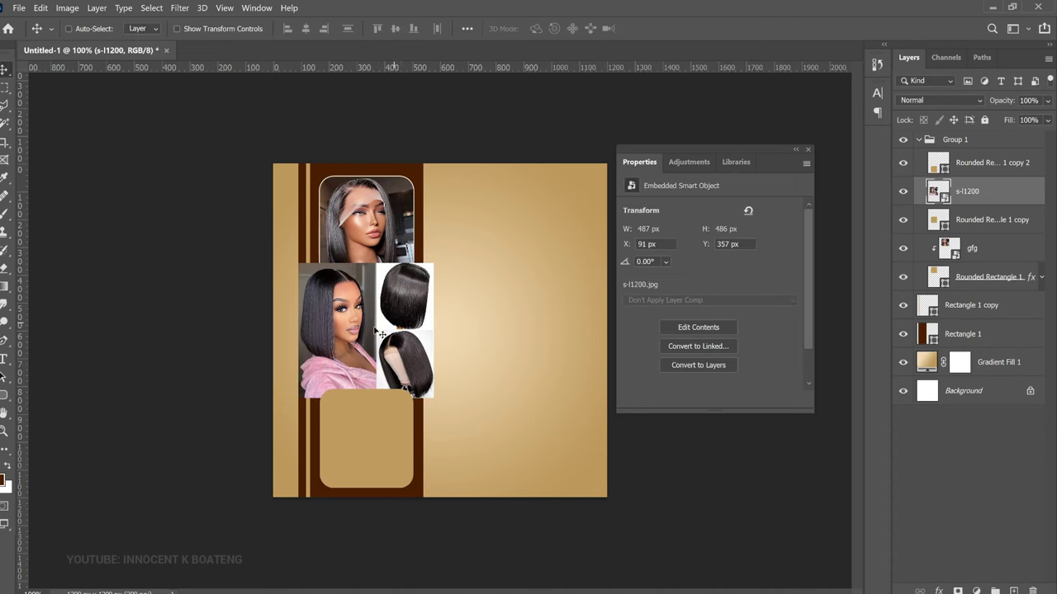
Clip the bob photo to the middle panel, scale it to 361 px, and copy the cream stroke onto it
{"action": "right_click", "coordinate": [995, 202]}
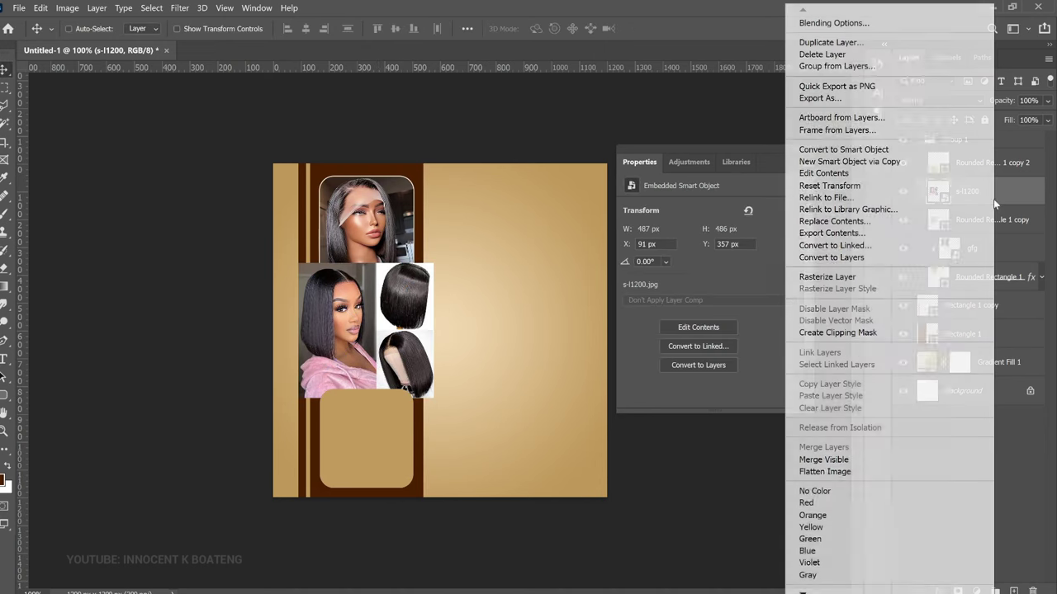
{"action": "left_click", "coordinate": [838, 333]}
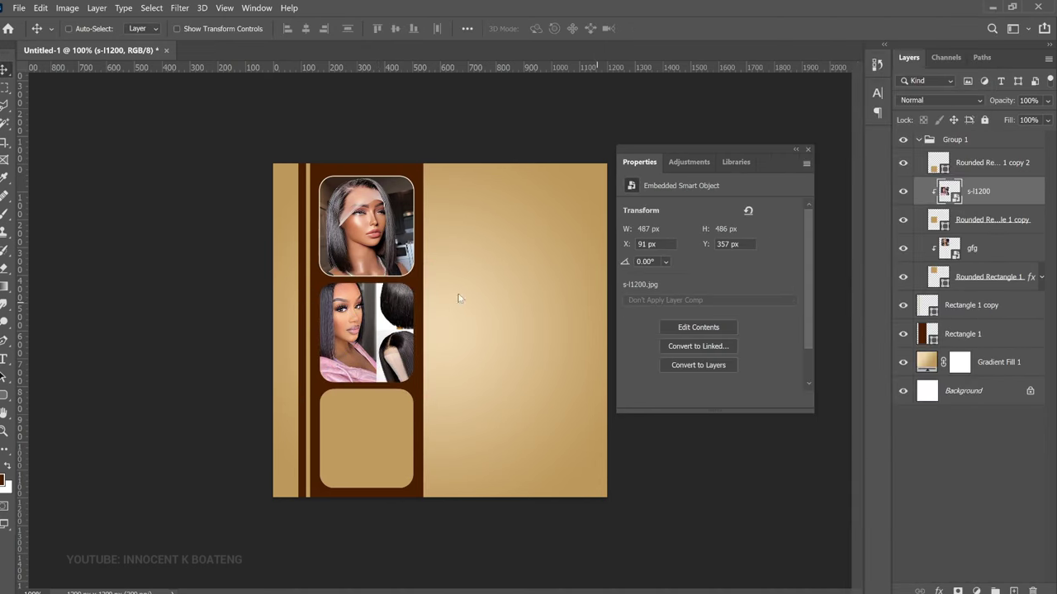
{"action": "key", "text": "ctrl+t"}
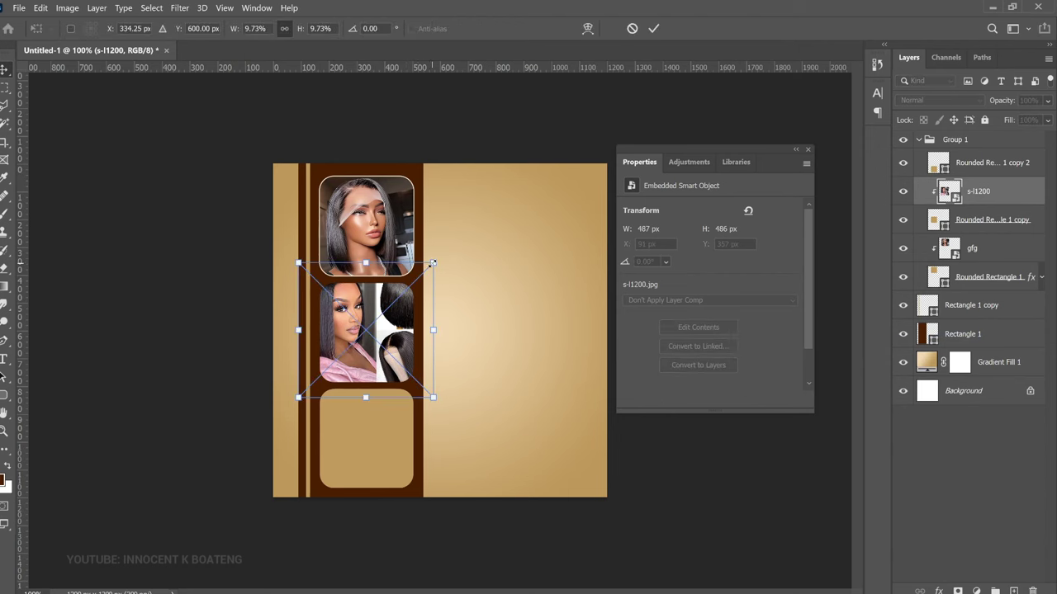
{"action": "left_click_drag", "start_coordinate": [436, 260], "coordinate": [417, 282]}
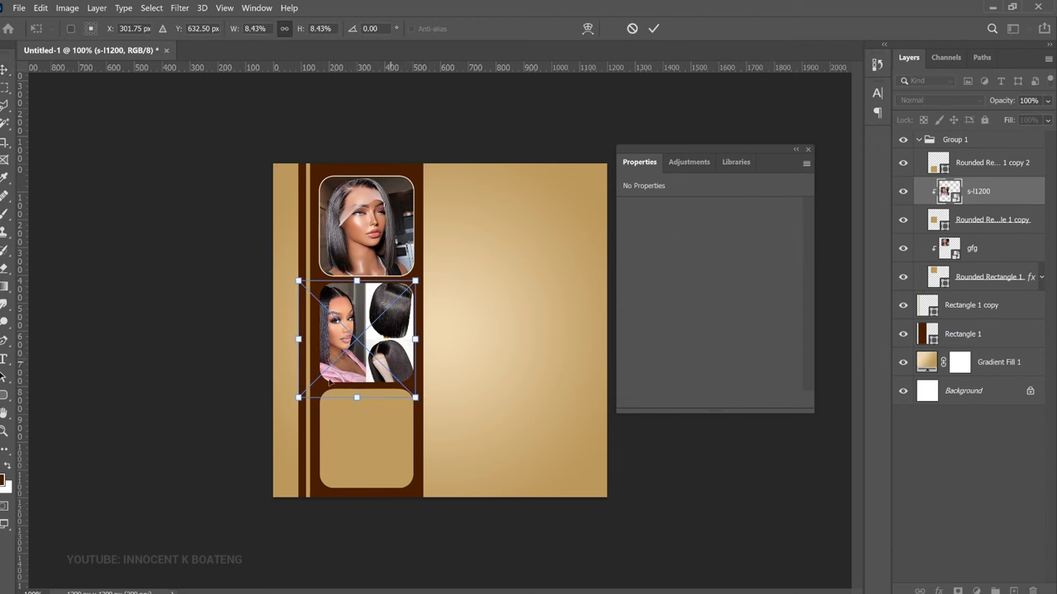
{"action": "key", "text": "Return"}
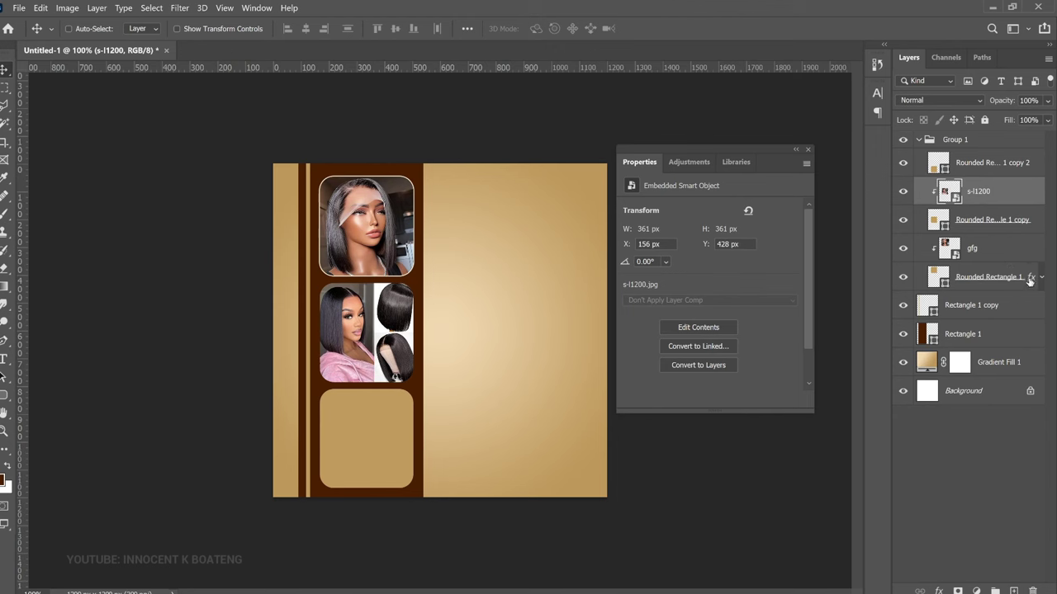
{"action": "left_click_drag", "start_coordinate": [1029, 279], "coordinate": [1027, 226]}
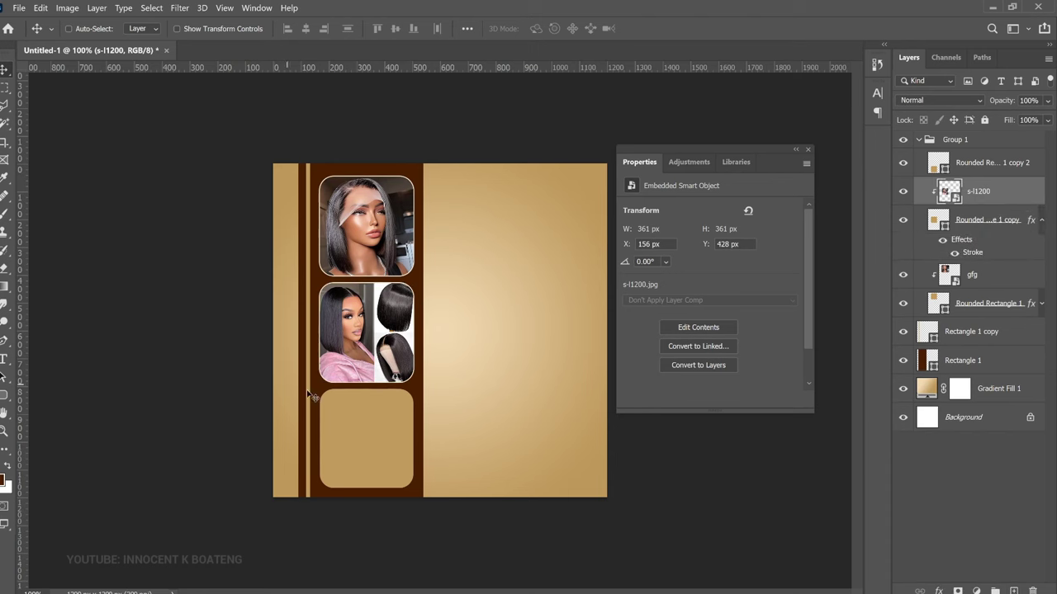
Place the wig photo, clip and scale it into the third rounded frame, and copy the white outline
{"action": "left_click", "coordinate": [1008, 165]}
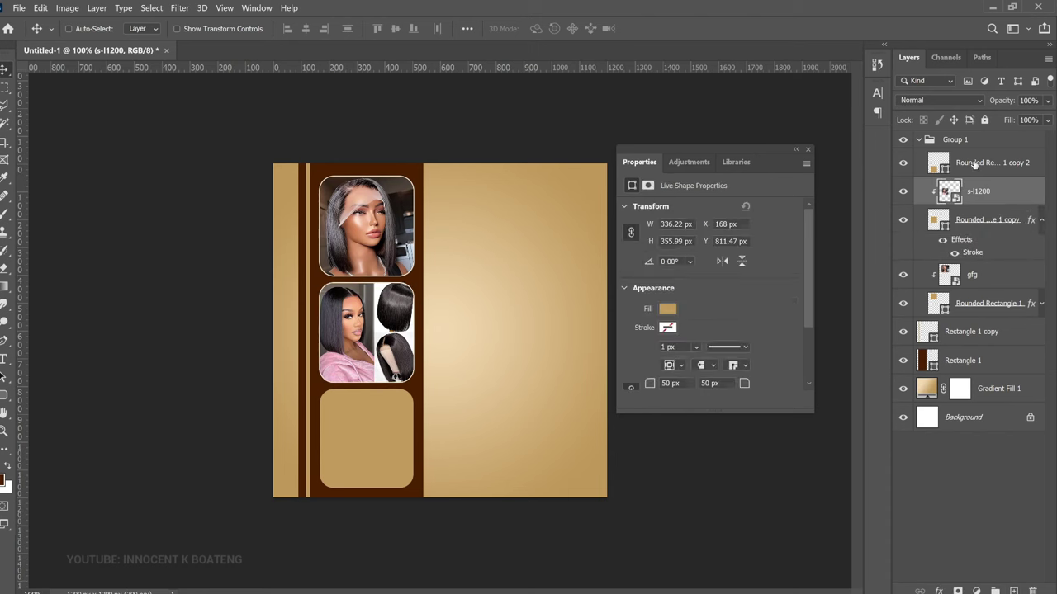
{"action": "left_click", "coordinate": [18, 7]}
{"action": "left_click", "coordinate": [55, 265]}
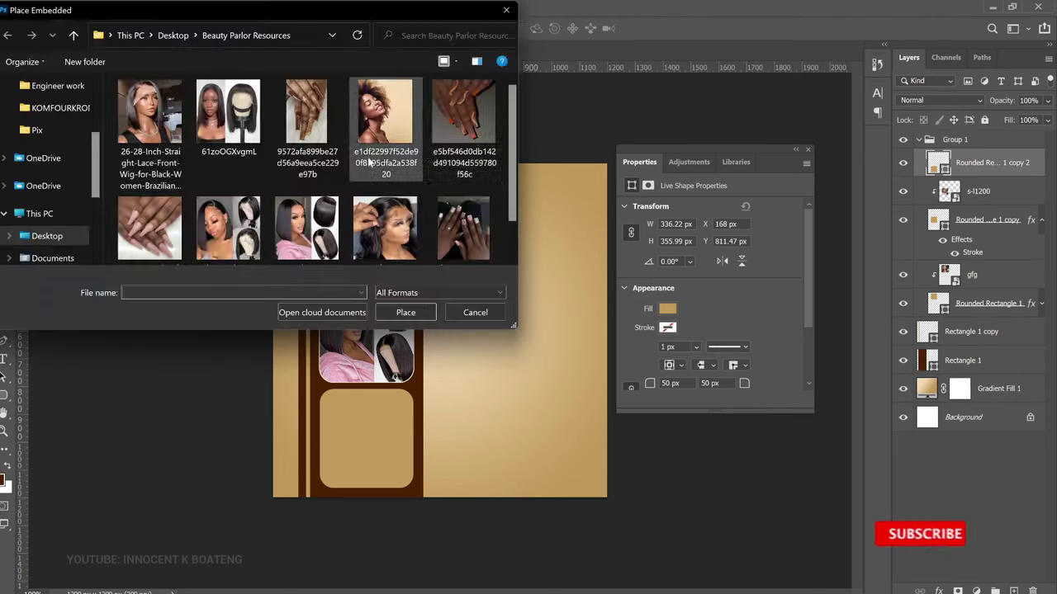
{"action": "left_click", "coordinate": [406, 308]}
{"action": "key", "text": "Return"}
{"action": "right_click", "coordinate": [979, 163]}
{"action": "left_click", "coordinate": [778, 326]}
{"action": "key", "text": "ctrl+t"}
{"action": "left_click_drag", "start_coordinate": [607, 164], "coordinate": [425, 408]}
{"action": "key", "text": "Return"}
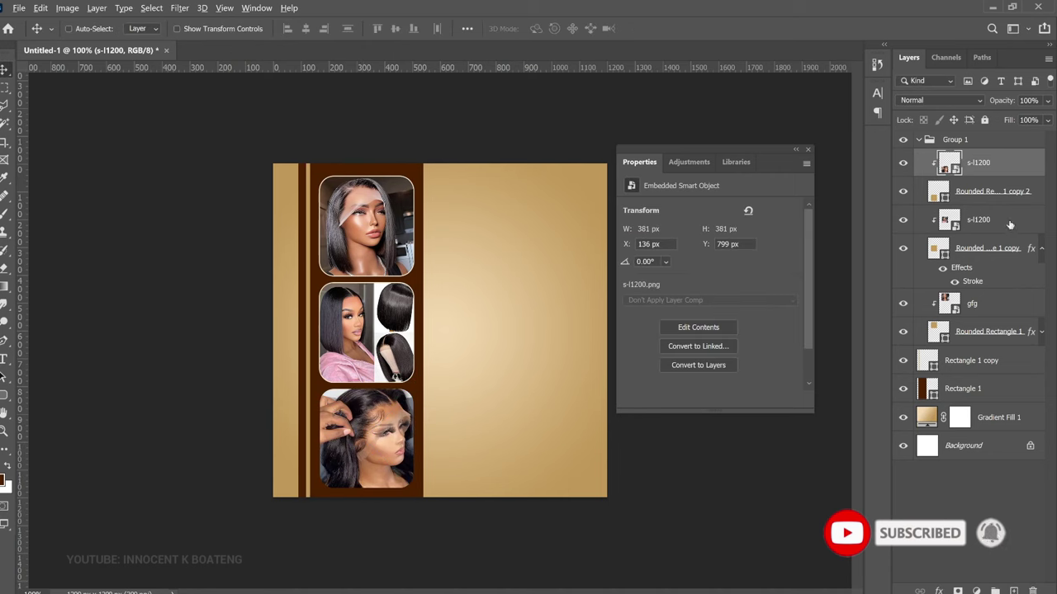
{"action": "left_click_drag", "start_coordinate": [1031, 248], "coordinate": [1031, 196]}
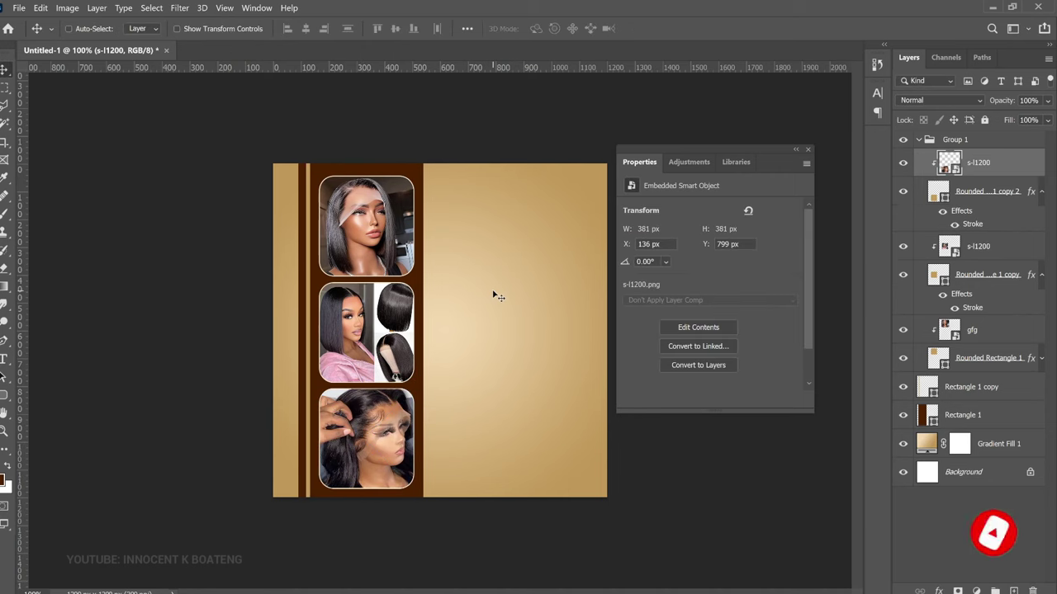
Nudge the brown strip rectangles three pixels to the left
{"action": "left_click", "coordinate": [919, 140]}
{"action": "left_click", "coordinate": [968, 193], "text": "shift"}
{"action": "key", "text": "Left"}
{"action": "key", "text": "Left"}
{"action": "key", "text": "Left"}
{"action": "key", "text": "Left"}
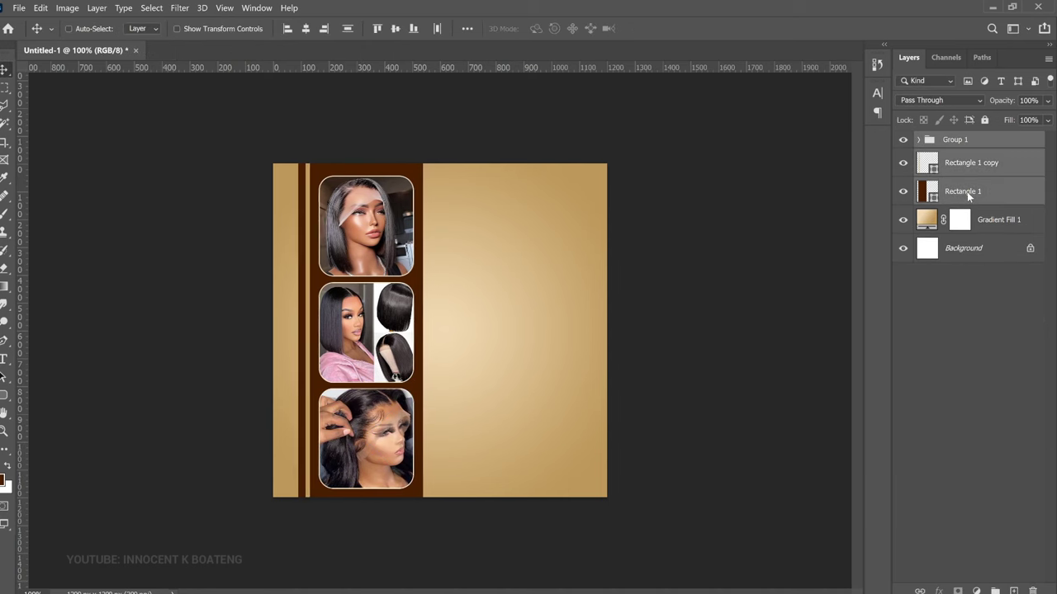
{"action": "key", "text": "Left"}
{"action": "key", "text": "Left"}
{"action": "key", "text": "Left"}
{"action": "key", "text": "Left"}
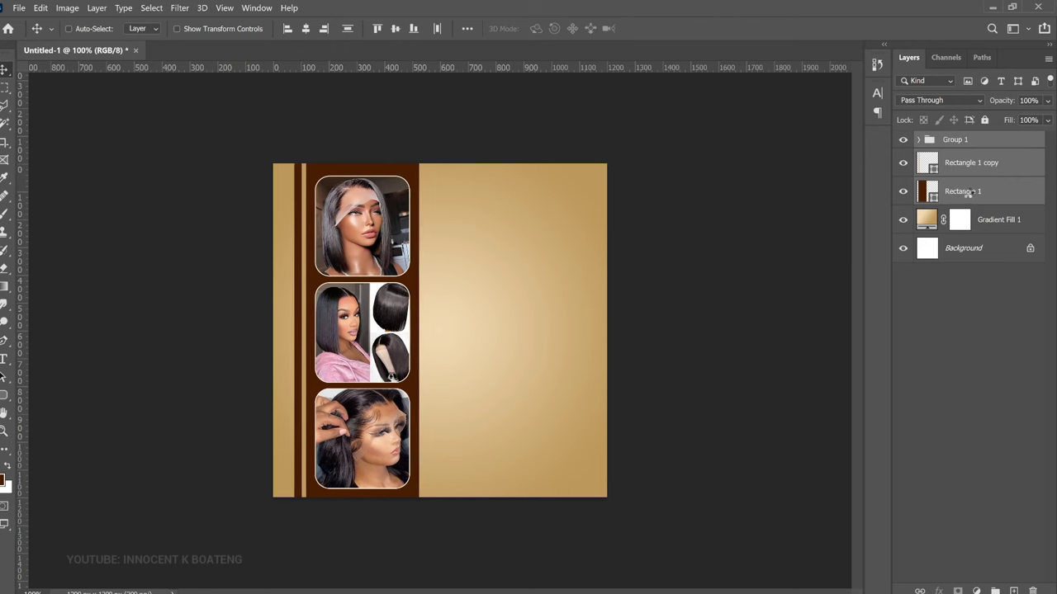
{"action": "key", "text": "Left"}
{"action": "key", "text": "Left"}
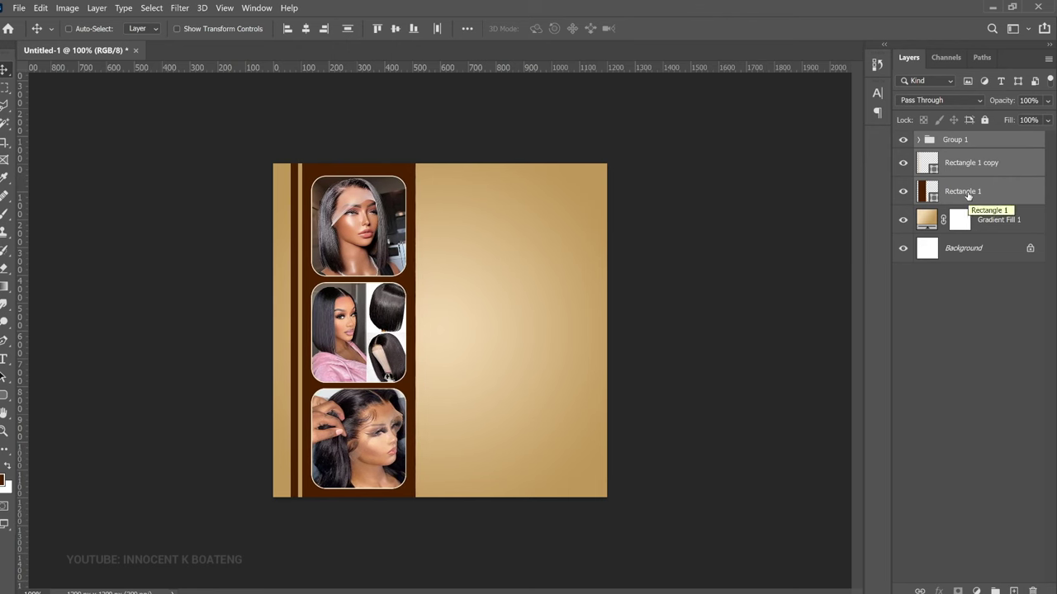
{"action": "left_click", "coordinate": [975, 145]}
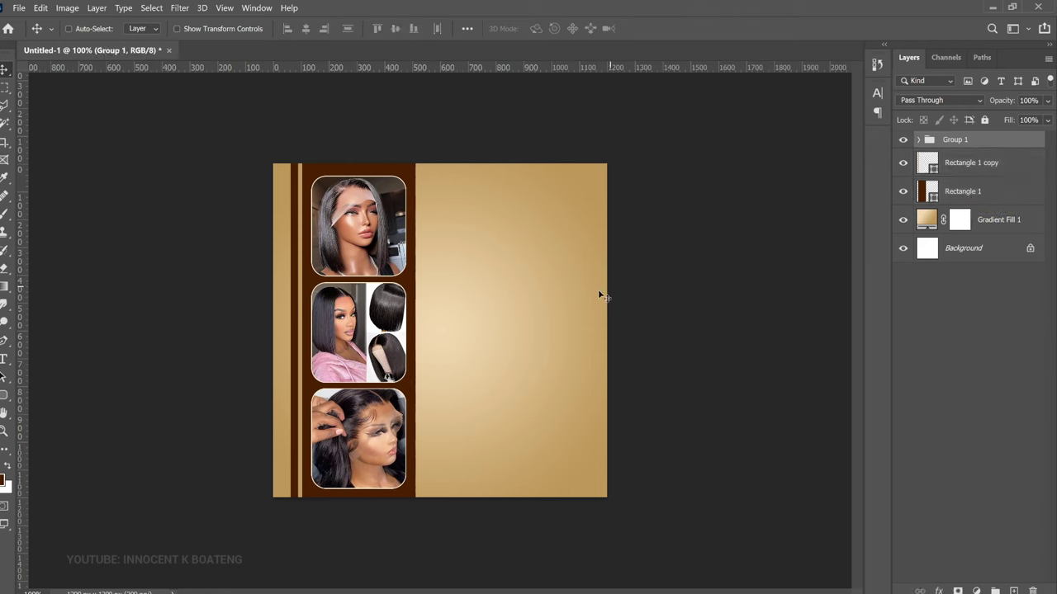
Type the cream script title 'Starlight' near the top of the gold area
{"action": "left_click", "coordinate": [5, 359]}
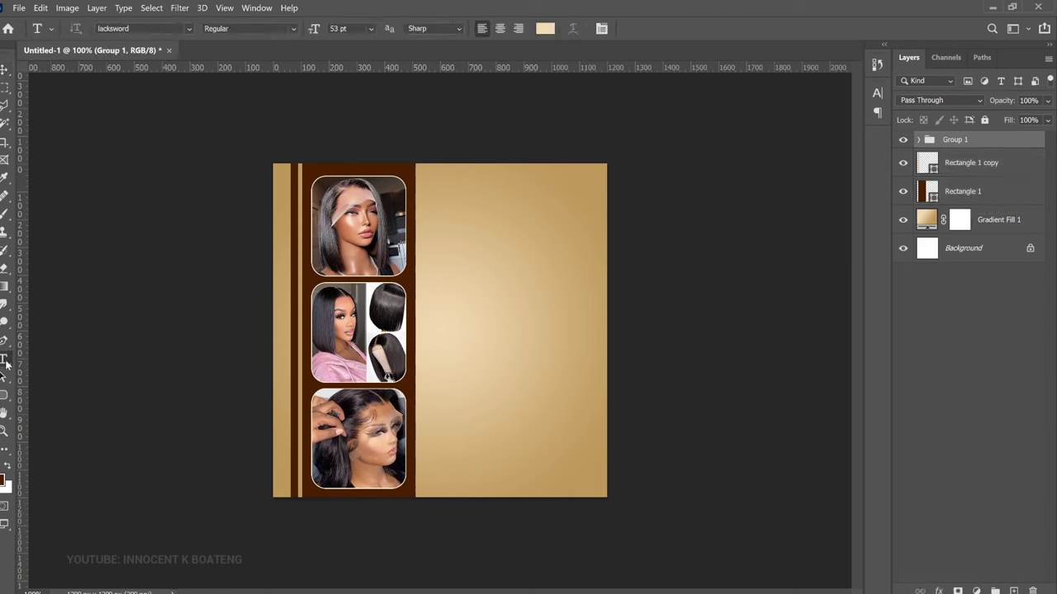
{"action": "left_click", "coordinate": [498, 203]}
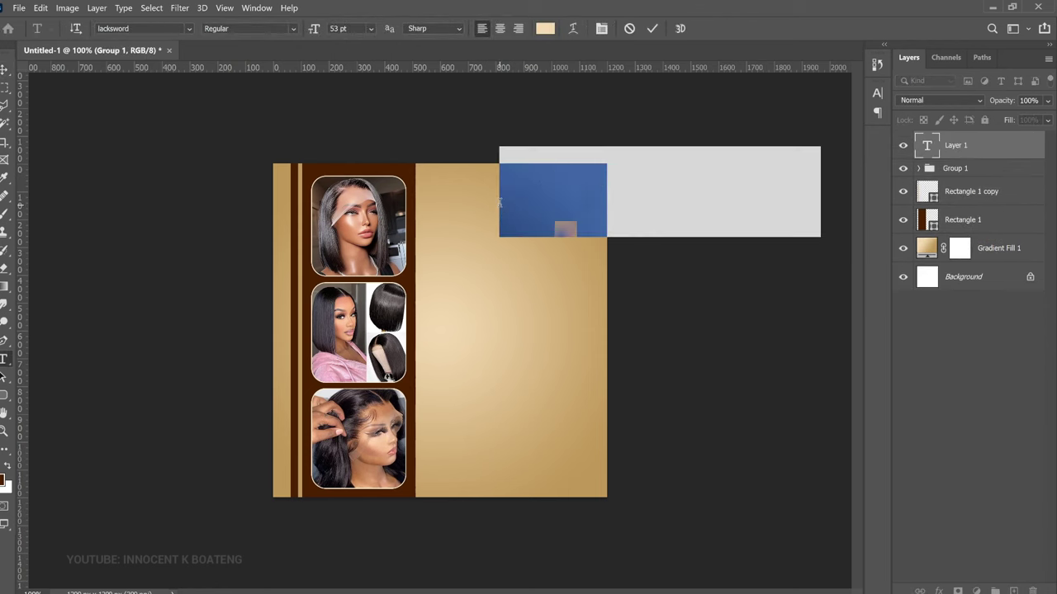
{"action": "type", "text": "Star"}
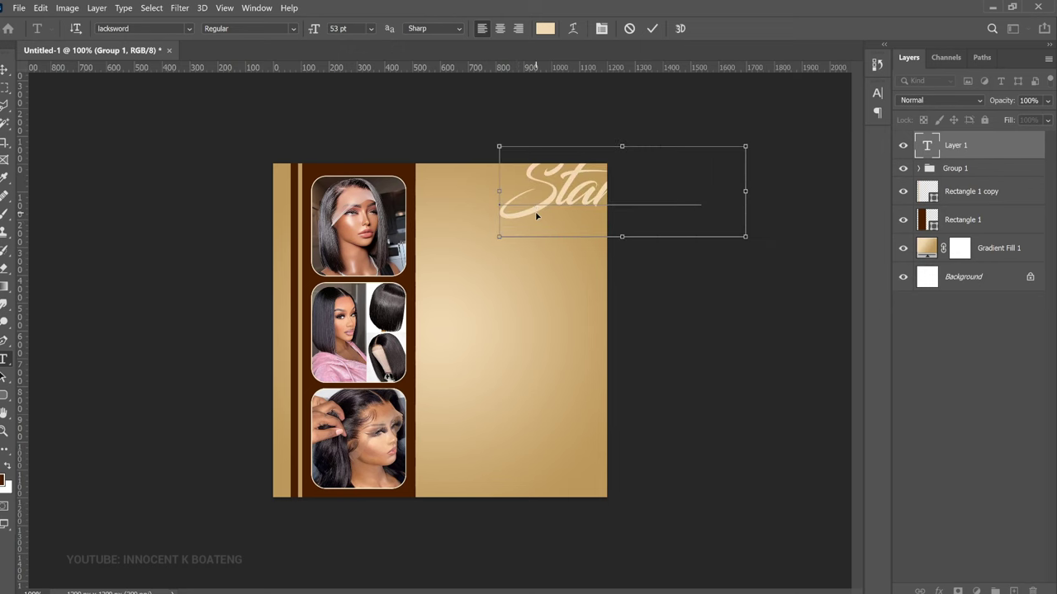
{"action": "key", "text": "ctrl+a"}
{"action": "left_click", "coordinate": [652, 28]}
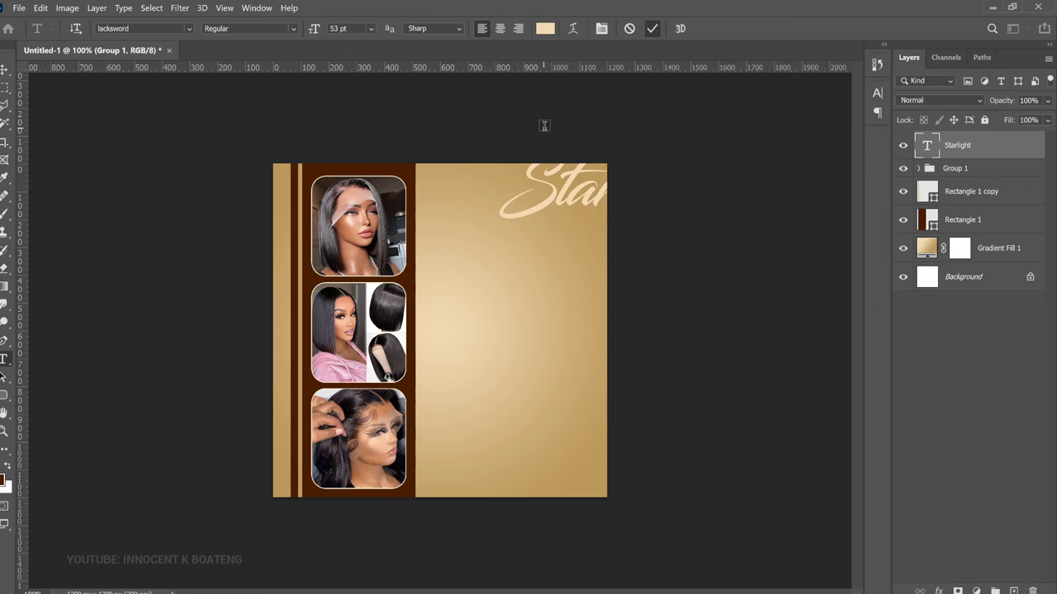
Scale Starlight down to about 49% and position it near the top
{"action": "key", "text": "ctrl+t"}
{"action": "left_click_drag", "start_coordinate": [746, 144], "coordinate": [532, 196]}
{"action": "key", "text": "Return"}
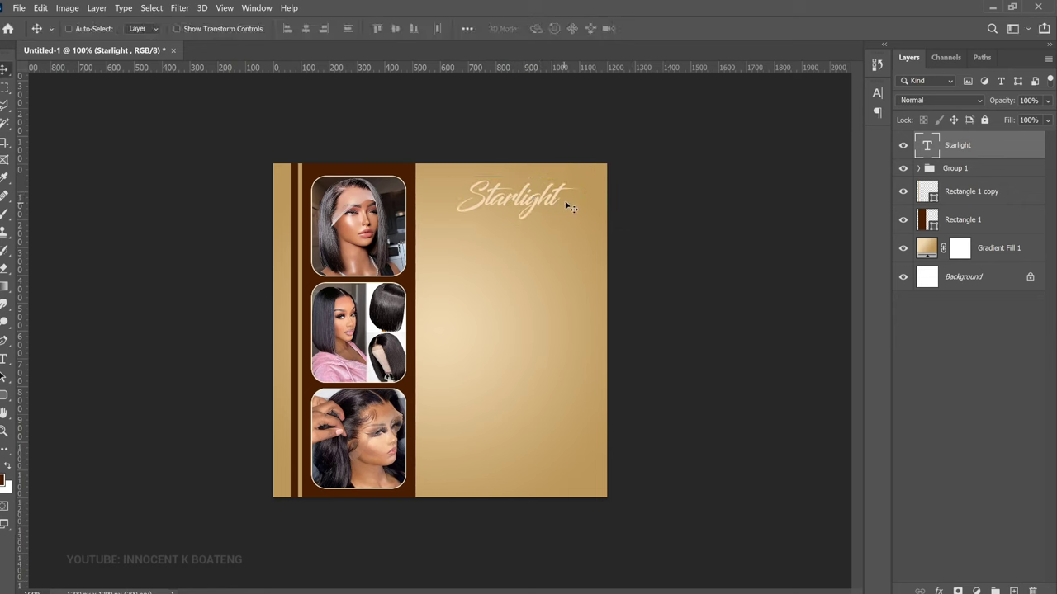
{"action": "right_click", "coordinate": [985, 145]}
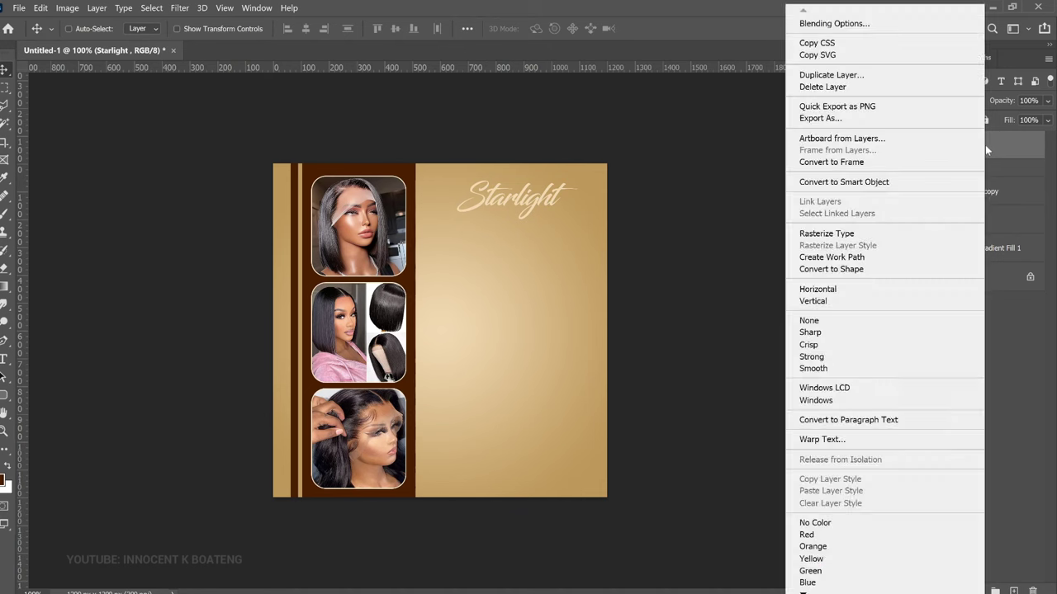
Turn on a Gradient Overlay for Starlight using the brown gradient preset
{"action": "left_click", "coordinate": [844, 25]}
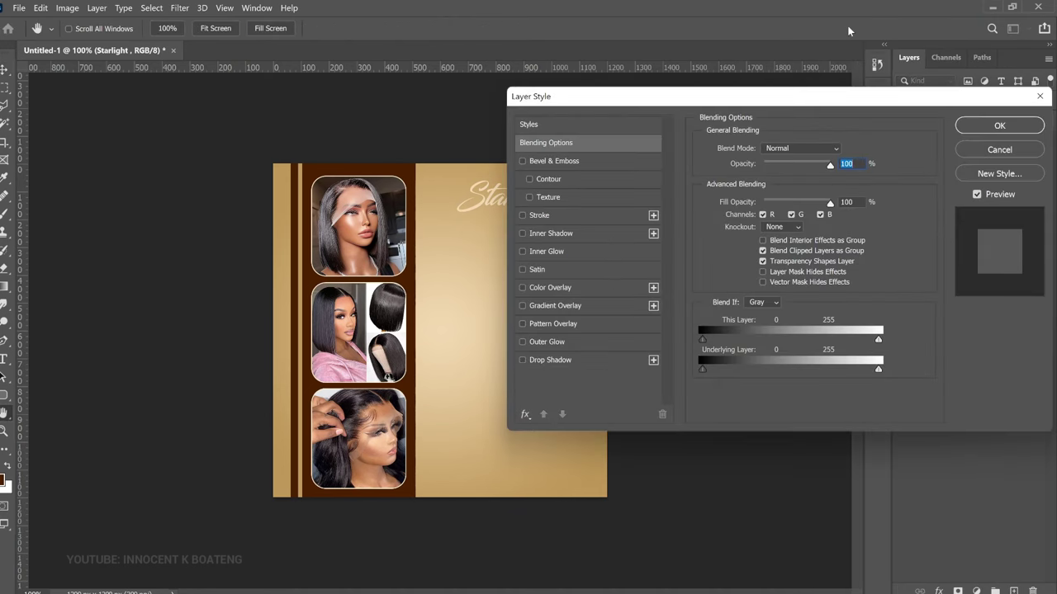
{"action": "left_click", "coordinate": [562, 310]}
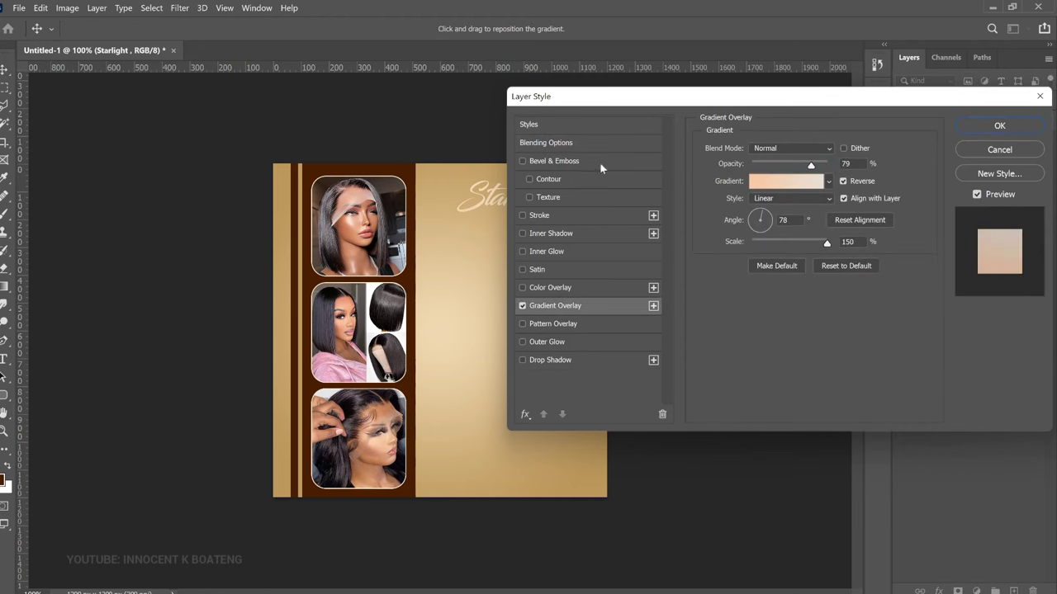
{"action": "left_click_drag", "start_coordinate": [598, 103], "coordinate": [669, 78]}
{"action": "left_click", "coordinate": [844, 156]}
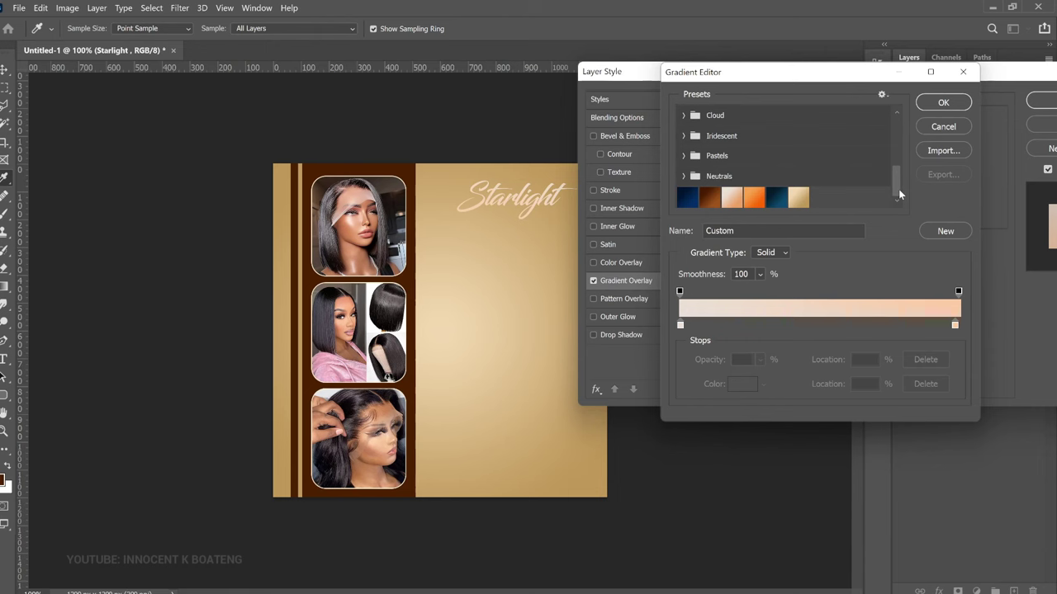
{"action": "left_click", "coordinate": [709, 199]}
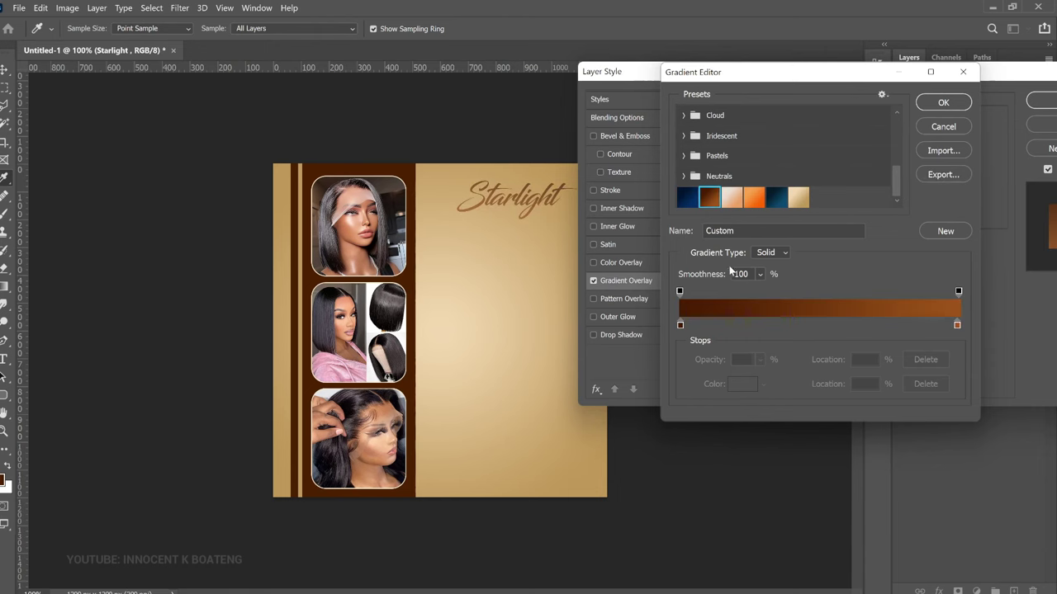
{"action": "left_click", "coordinate": [943, 102]}
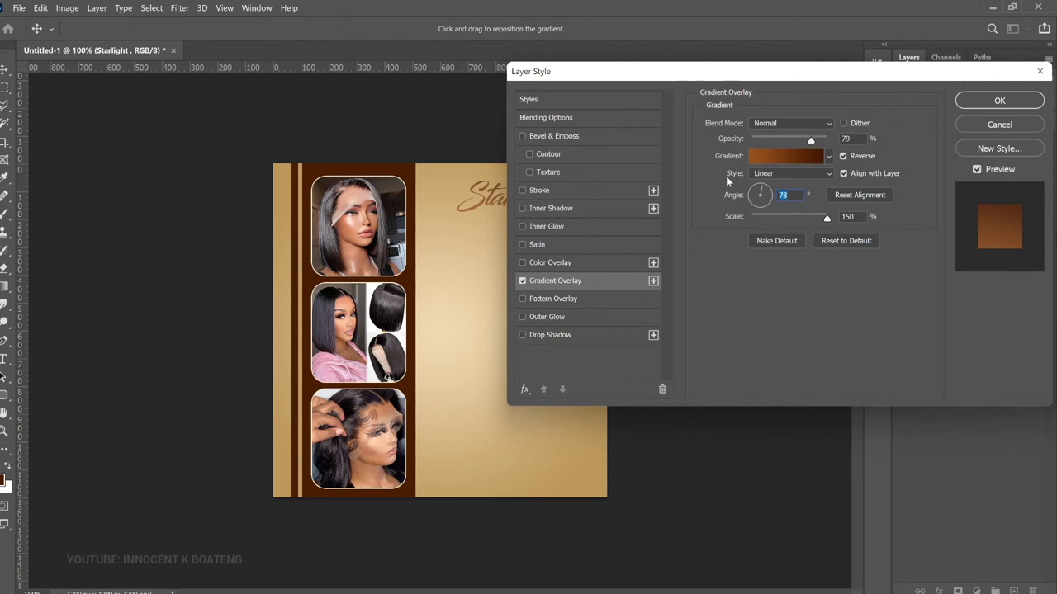
Set the gradient to 0° angle, 67% scale and 100% opacity, then apply it
{"action": "type", "text": "0"}
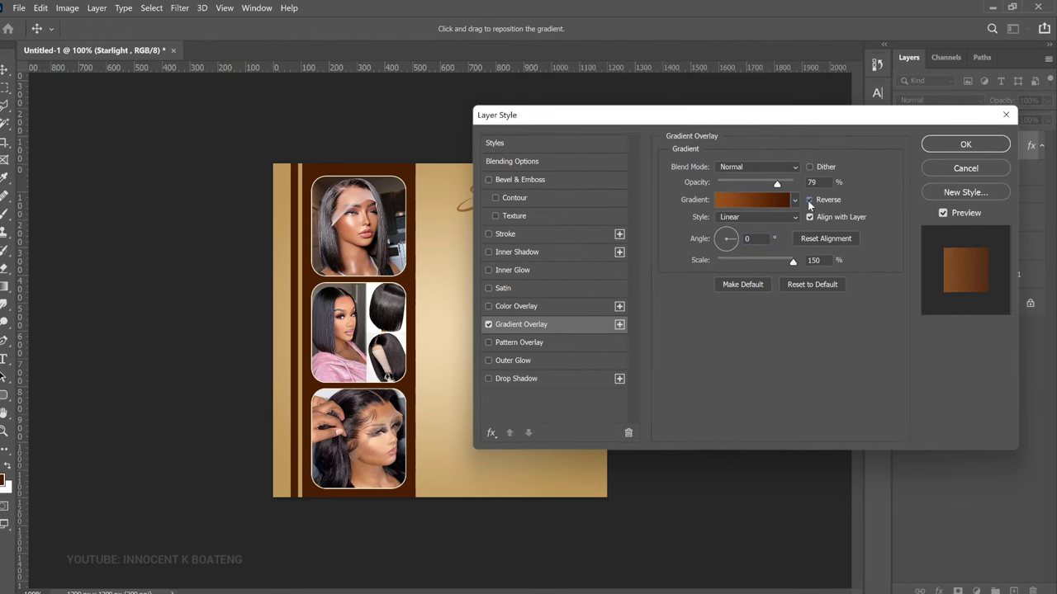
{"action": "left_click", "coordinate": [809, 200]}
{"action": "left_click_drag", "start_coordinate": [743, 115], "coordinate": [903, 137]}
{"action": "left_click_drag", "start_coordinate": [936, 283], "coordinate": [861, 251]}
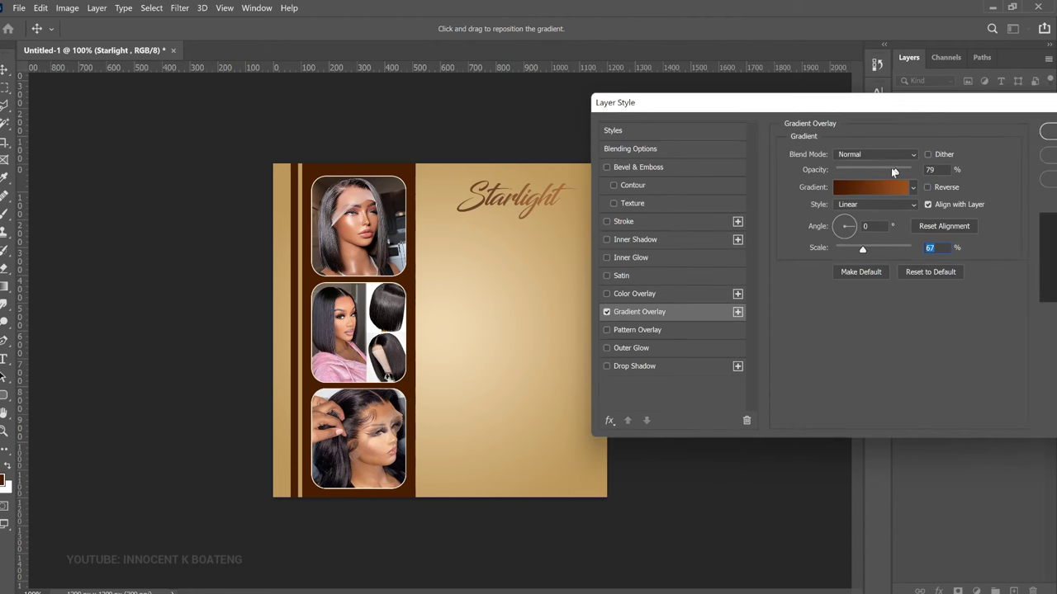
{"action": "left_click_drag", "start_coordinate": [893, 172], "coordinate": [918, 171]}
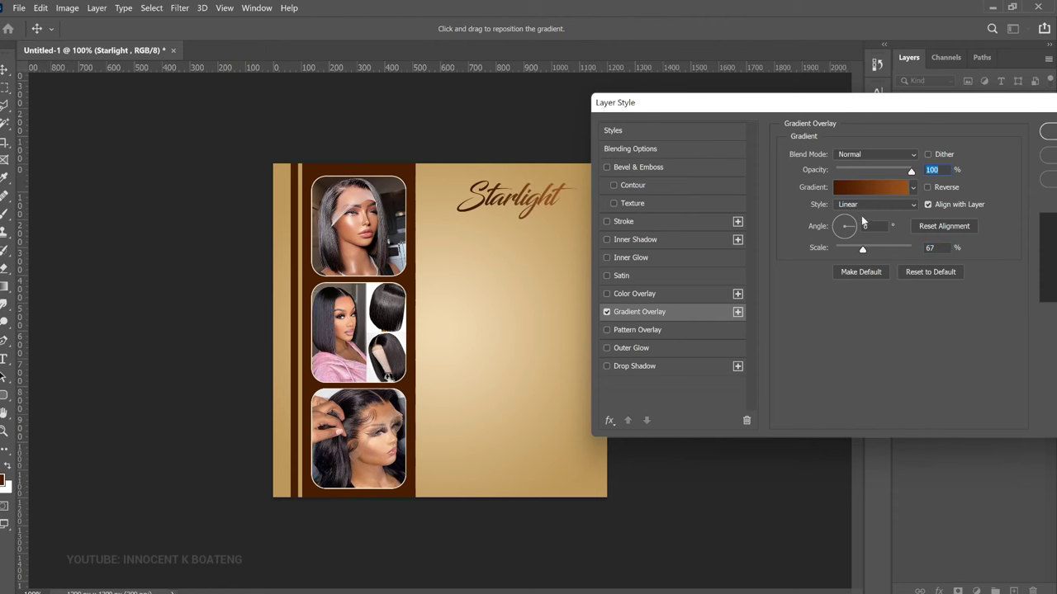
{"action": "left_click_drag", "start_coordinate": [875, 105], "coordinate": [831, 109]}
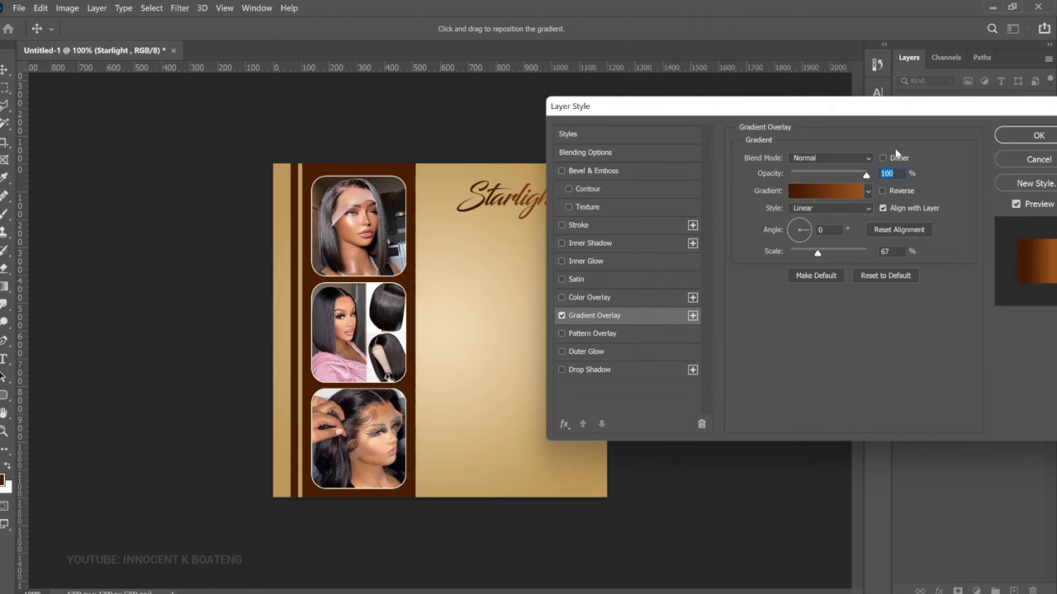
{"action": "left_click", "coordinate": [1028, 137]}
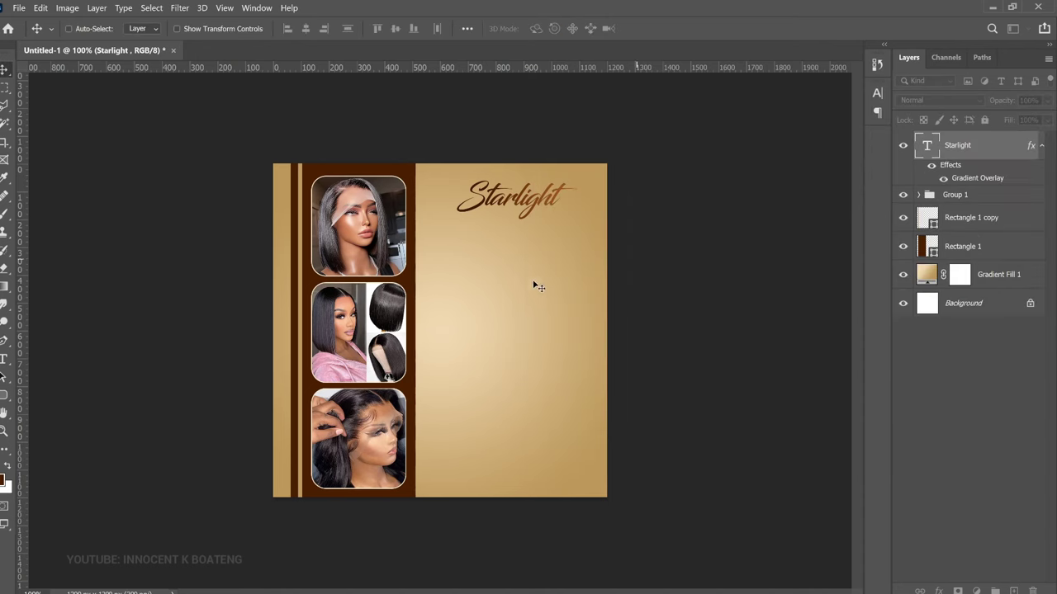
Duplicate Starlight and turn the copy into centred BEAUTY PARLOR text in DELIRIUM NCV
{"action": "key", "text": "ctrl+j"}
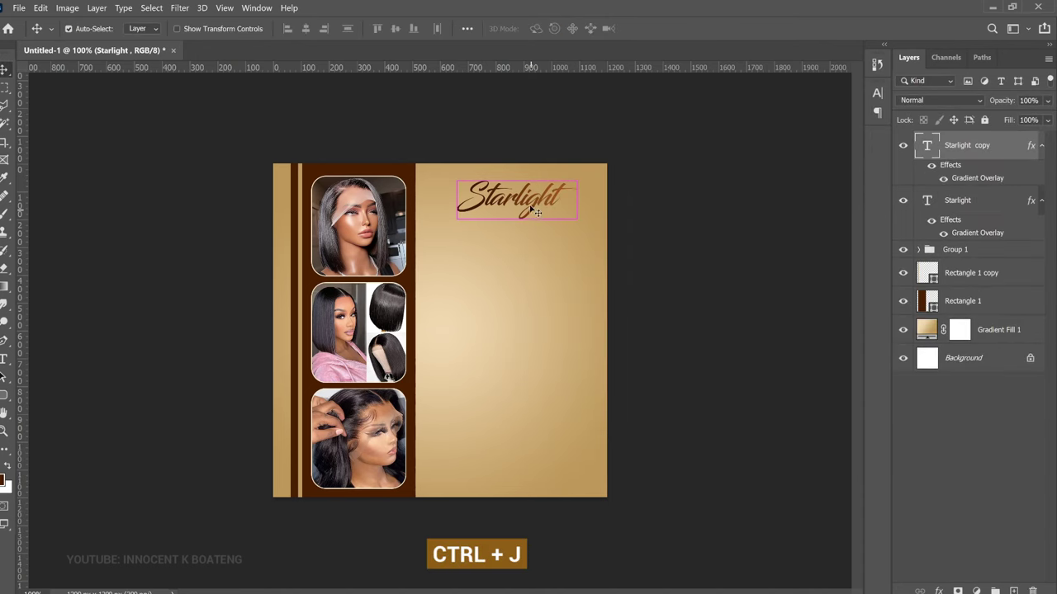
{"action": "left_click_drag", "start_coordinate": [526, 200], "coordinate": [532, 230]}
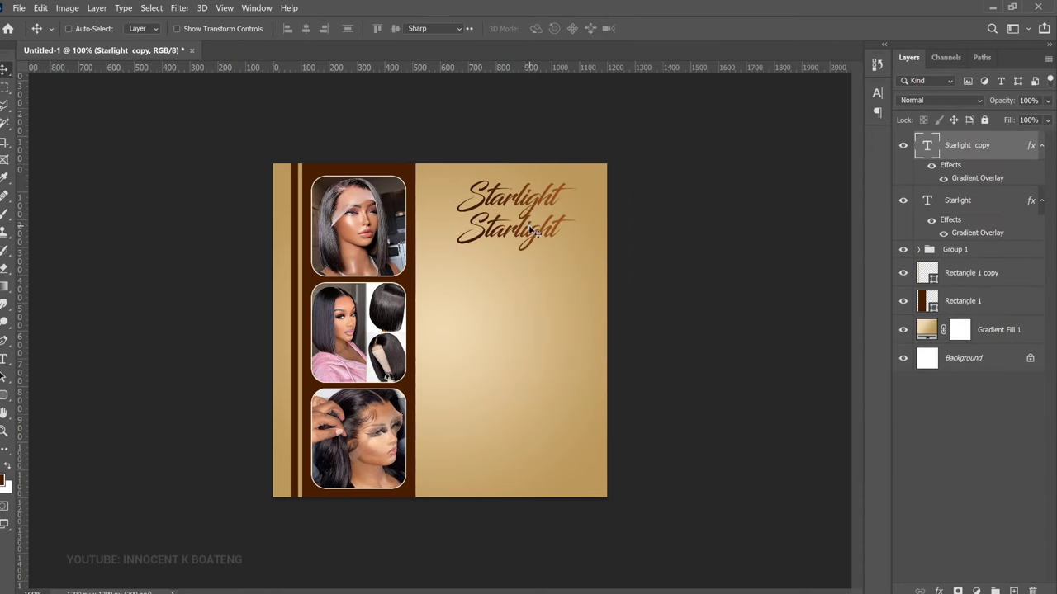
{"action": "double_click", "coordinate": [531, 226]}
{"action": "key", "text": "ctrl+v"}
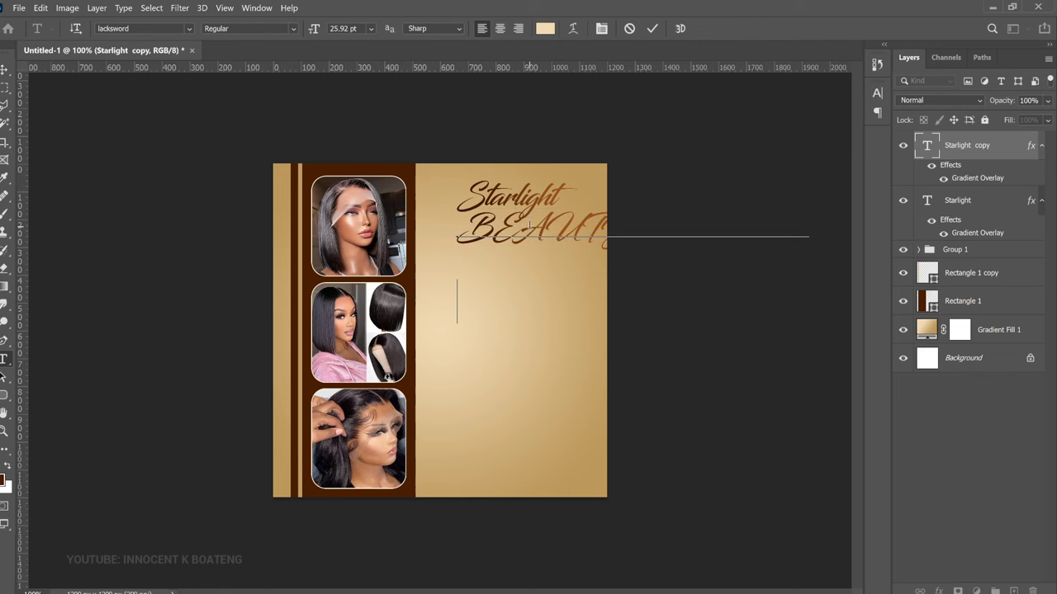
{"action": "key", "text": "ctrl+a"}
{"action": "left_click", "coordinate": [159, 28]}
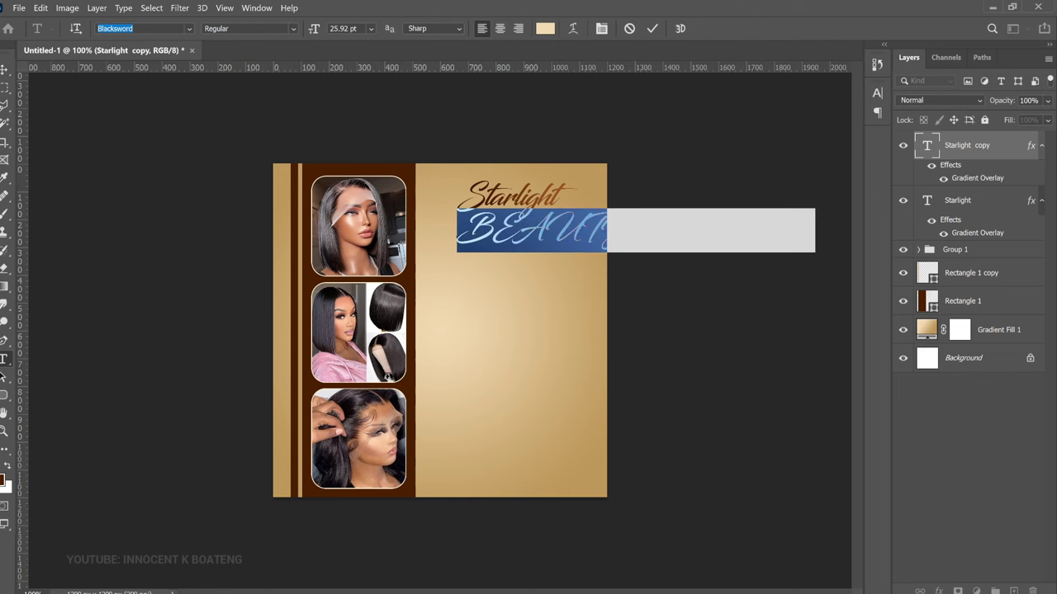
{"action": "type", "text": "deli"}
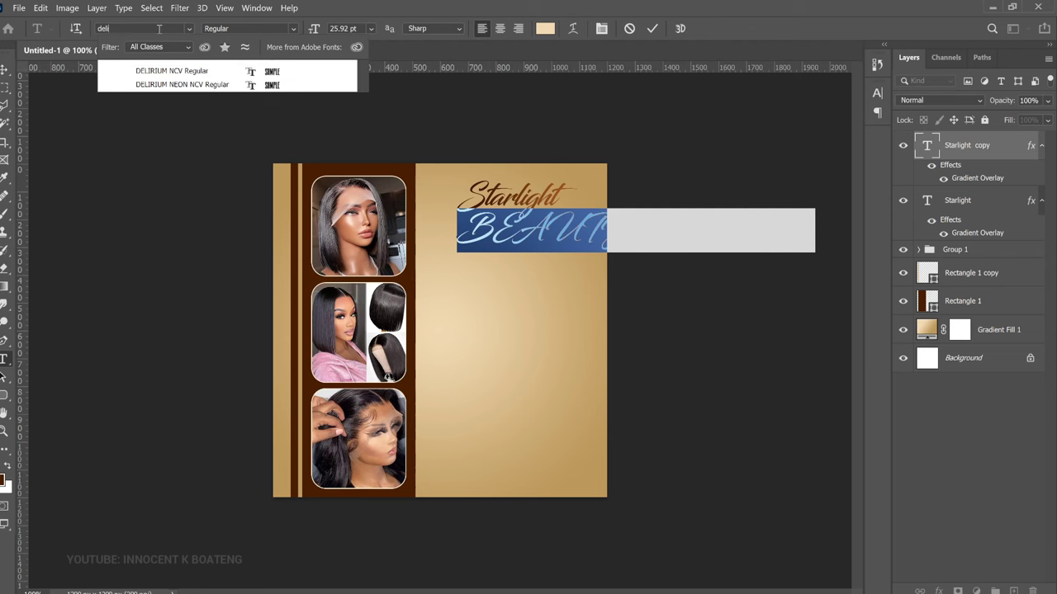
{"action": "left_click", "coordinate": [217, 71]}
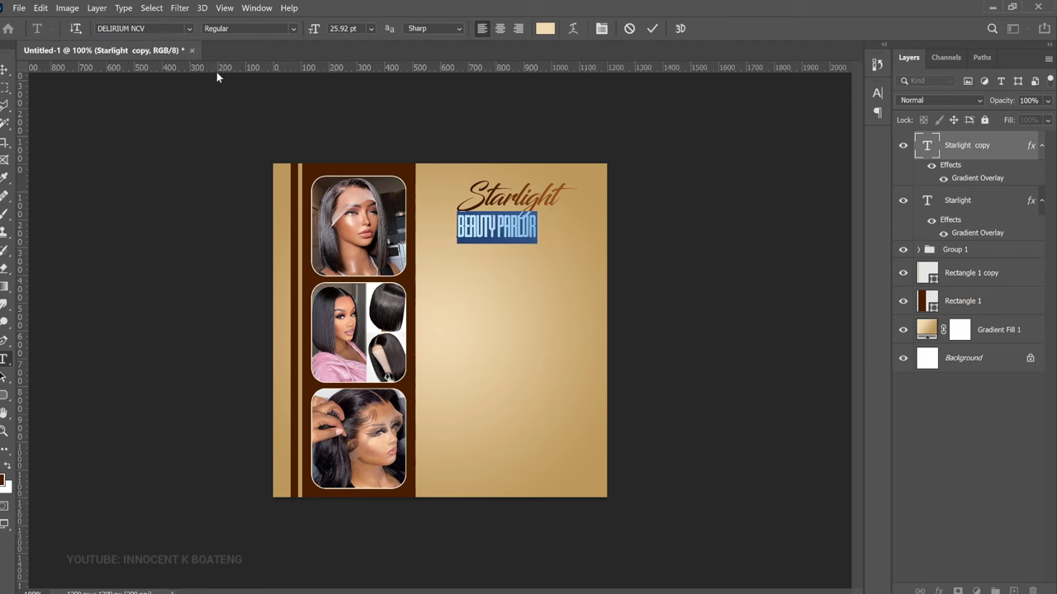
{"action": "left_click", "coordinate": [498, 30]}
{"action": "key", "text": "ctrl+Return"}
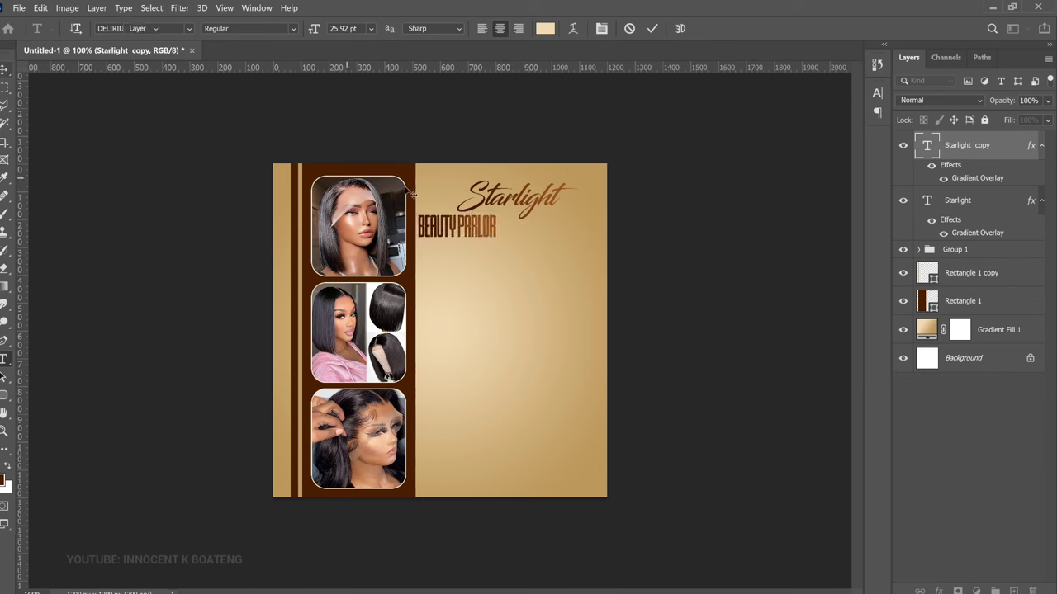
Move BEAUTY PARLOR under Starlight and set its letter spacing to -20
{"action": "left_click_drag", "start_coordinate": [537, 254], "coordinate": [562, 237]}
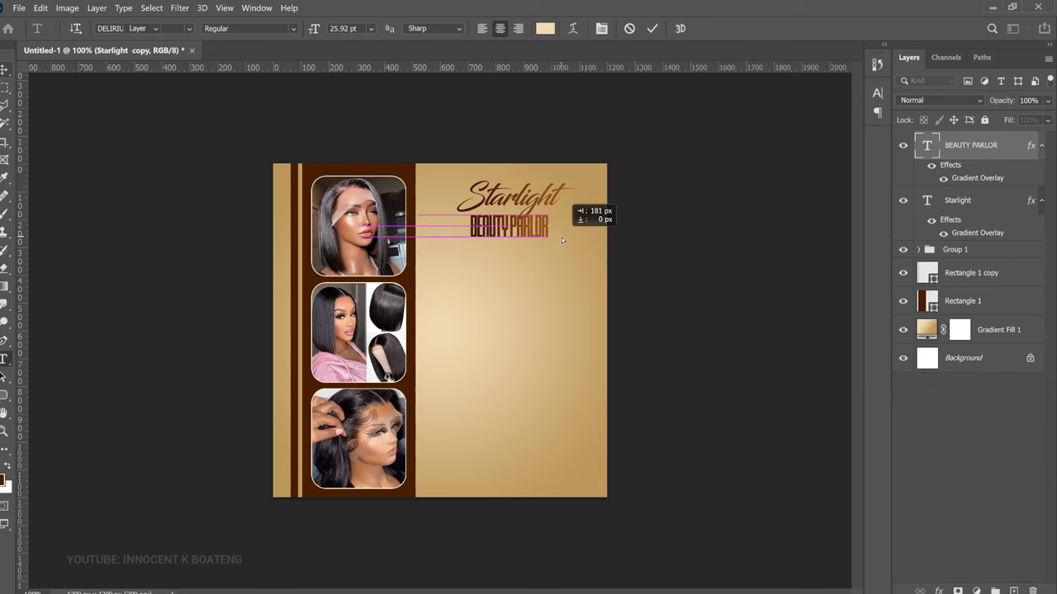
{"action": "key", "text": "ctrl+Return"}
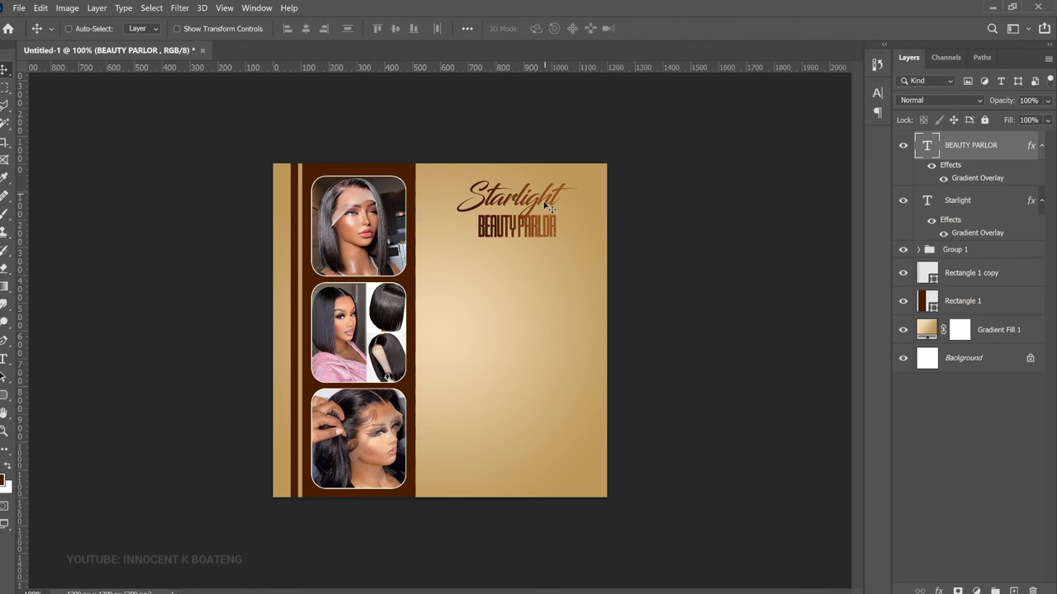
{"action": "double_click", "coordinate": [535, 228]}
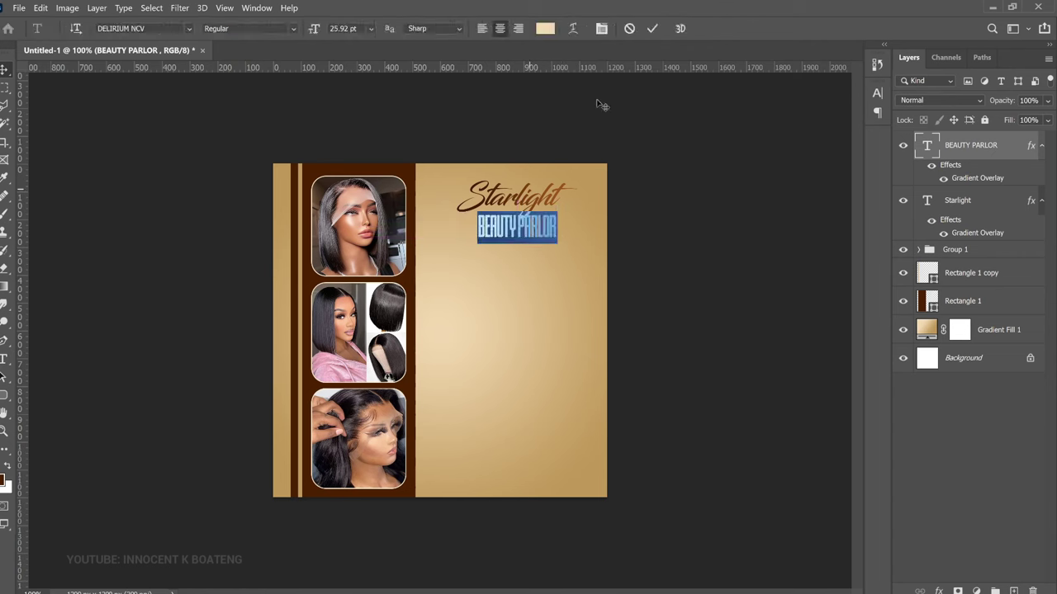
{"action": "left_click", "coordinate": [601, 29]}
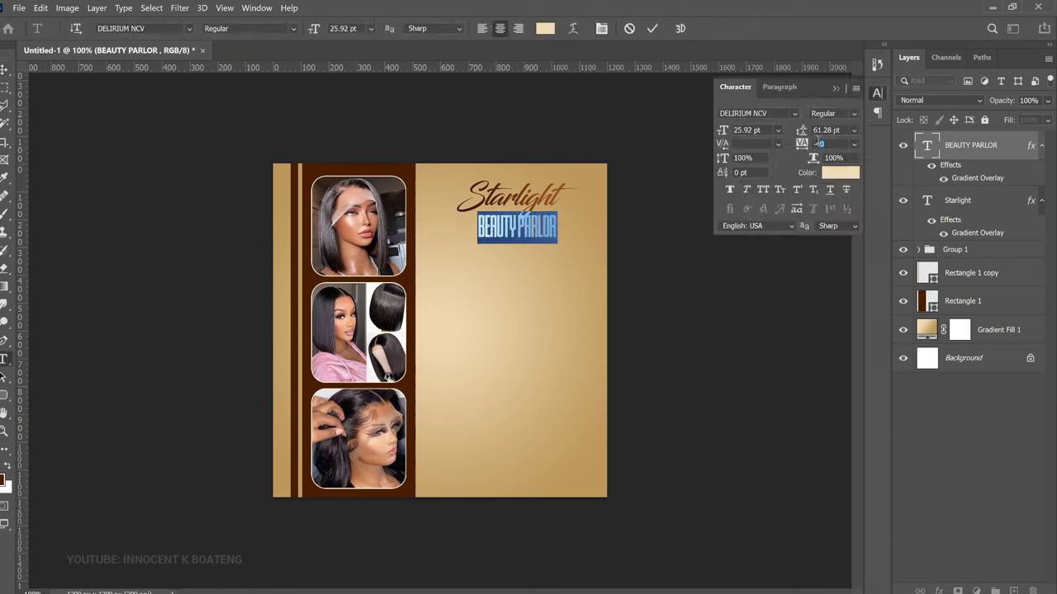
{"action": "left_click", "coordinate": [802, 142]}
{"action": "type", "text": "0"}
{"action": "key", "text": "Return"}
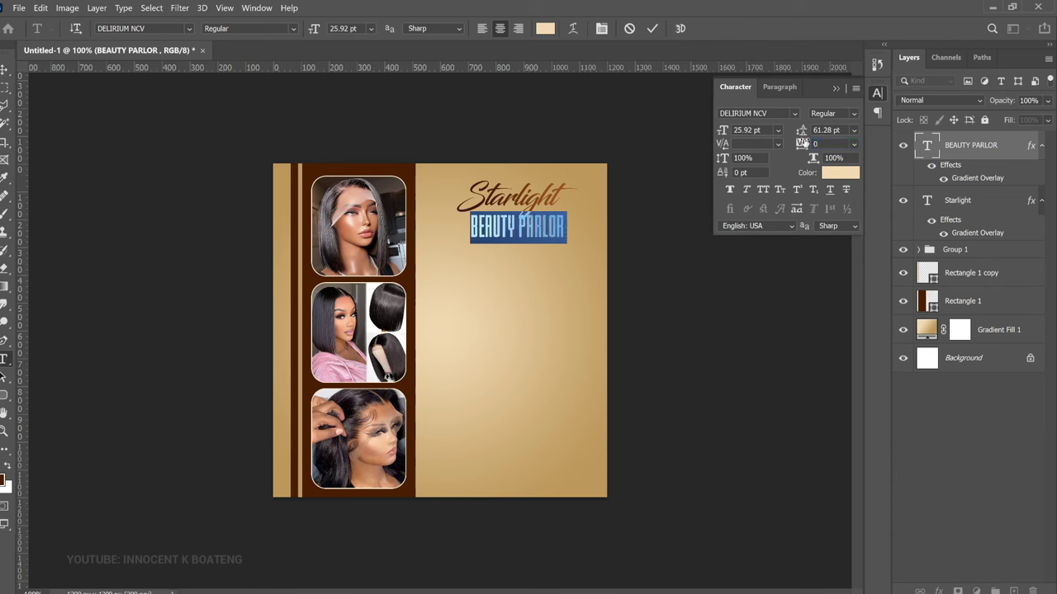
{"action": "key", "text": "Down"}
{"action": "key", "text": "Down"}
{"action": "key", "text": "Down"}
{"action": "key", "text": "Down"}
{"action": "key", "text": "Down"}
{"action": "key", "text": "Down"}
{"action": "key", "text": "Down"}
{"action": "key", "text": "Down"}
{"action": "key", "text": "Down"}
{"action": "key", "text": "Down"}
{"action": "key", "text": "Down"}
{"action": "key", "text": "Down"}
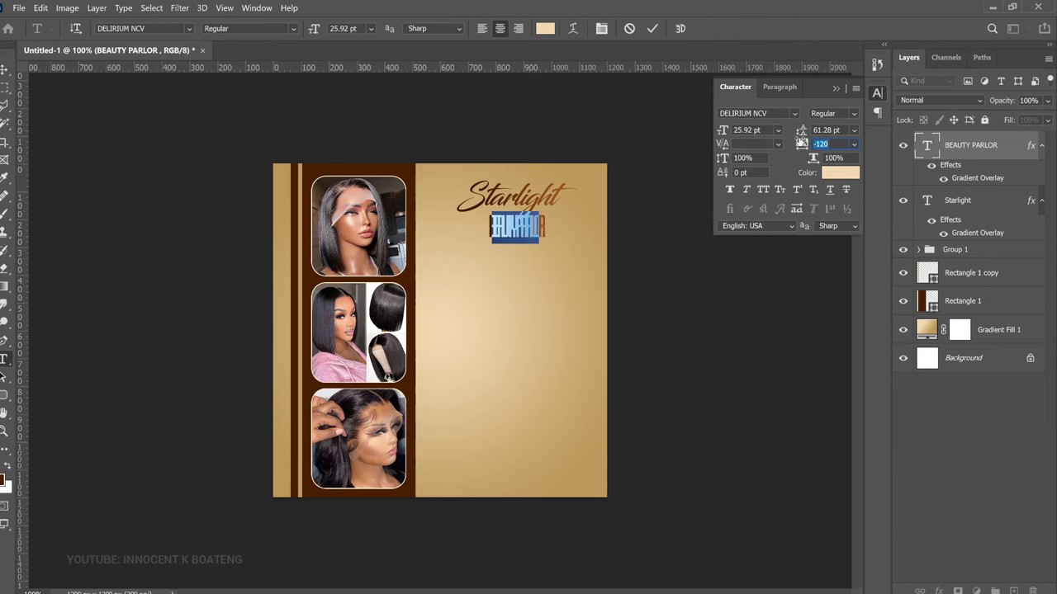
{"action": "key", "text": "Up"}
{"action": "key", "text": "Up"}
{"action": "key", "text": "Up"}
{"action": "key", "text": "Up"}
{"action": "key", "text": "Up"}
{"action": "key", "text": "Up"}
{"action": "key", "text": "Up"}
{"action": "key", "text": "Up"}
{"action": "key", "text": "Up"}
{"action": "key", "text": "Up"}
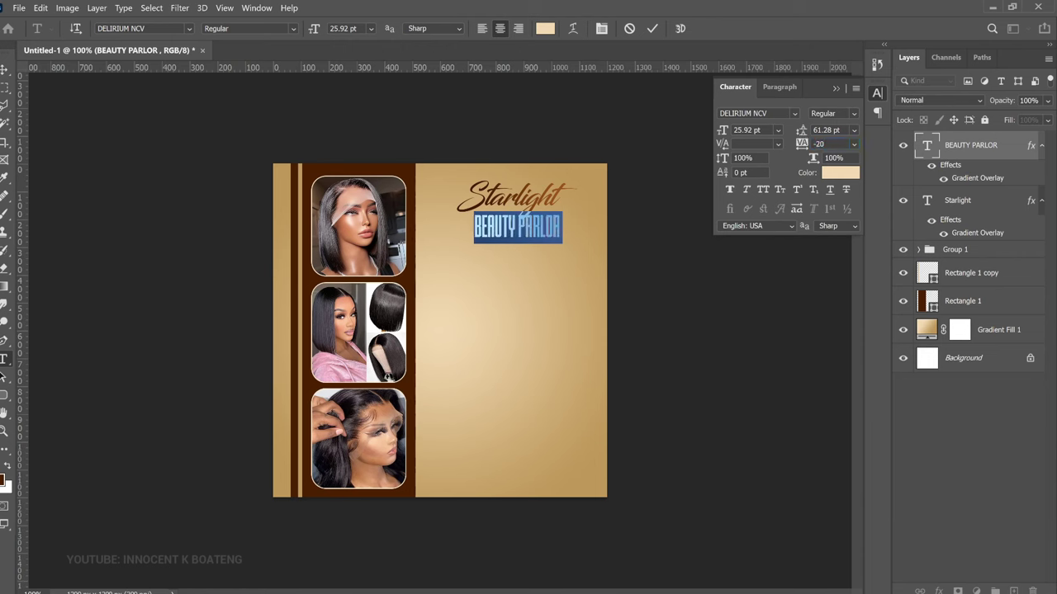
{"action": "key", "text": "ctrl+Return"}
Enlarge BEAUTY PARLOR to about 118%, nudge it one pixel right, and duplicate it
{"action": "key", "text": "ctrl+t"}
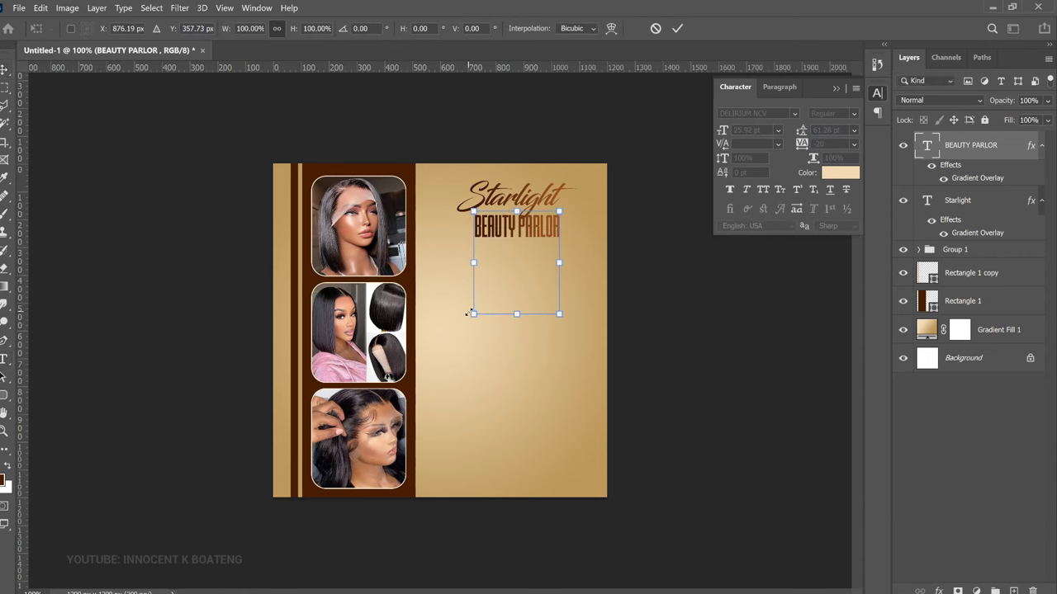
{"action": "left_click_drag", "start_coordinate": [469, 313], "coordinate": [460, 325]}
{"action": "left_click_drag", "start_coordinate": [559, 325], "coordinate": [566, 329]}
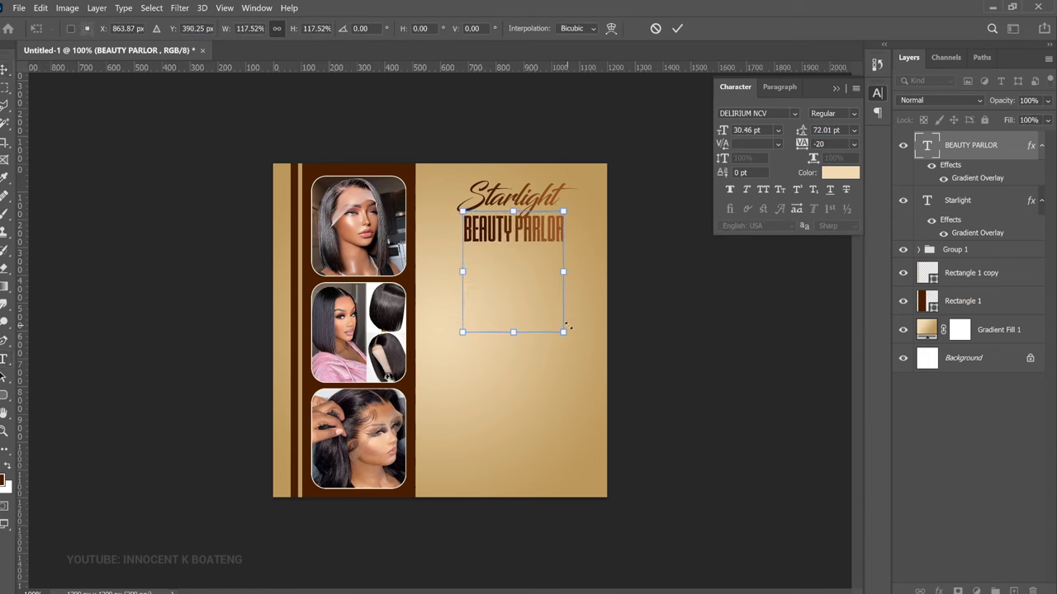
{"action": "key", "text": "Return"}
{"action": "key", "text": "v"}
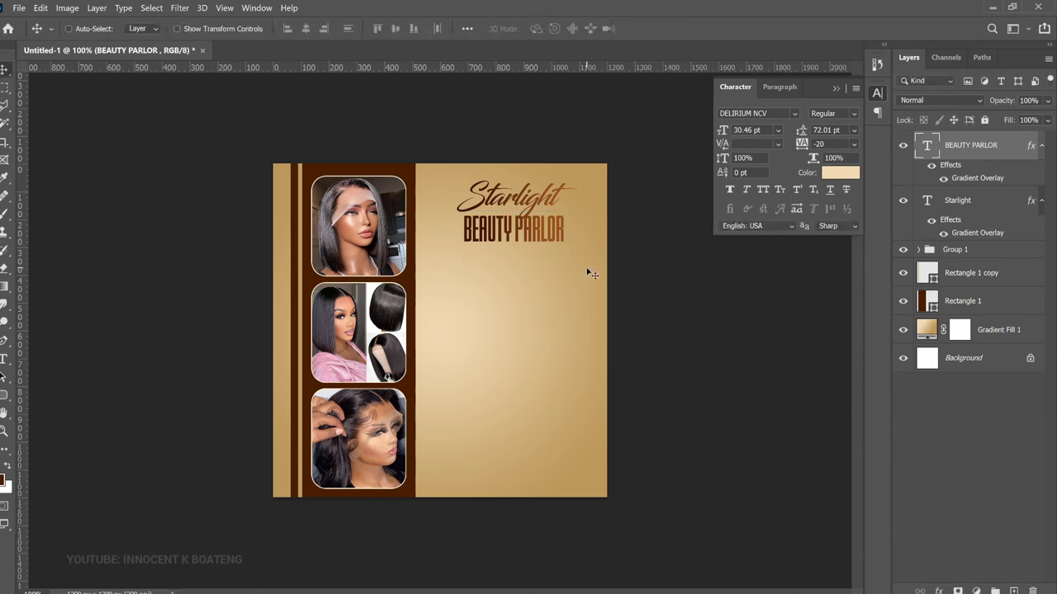
{"action": "key", "text": "Right"}
{"action": "key", "text": "Right"}
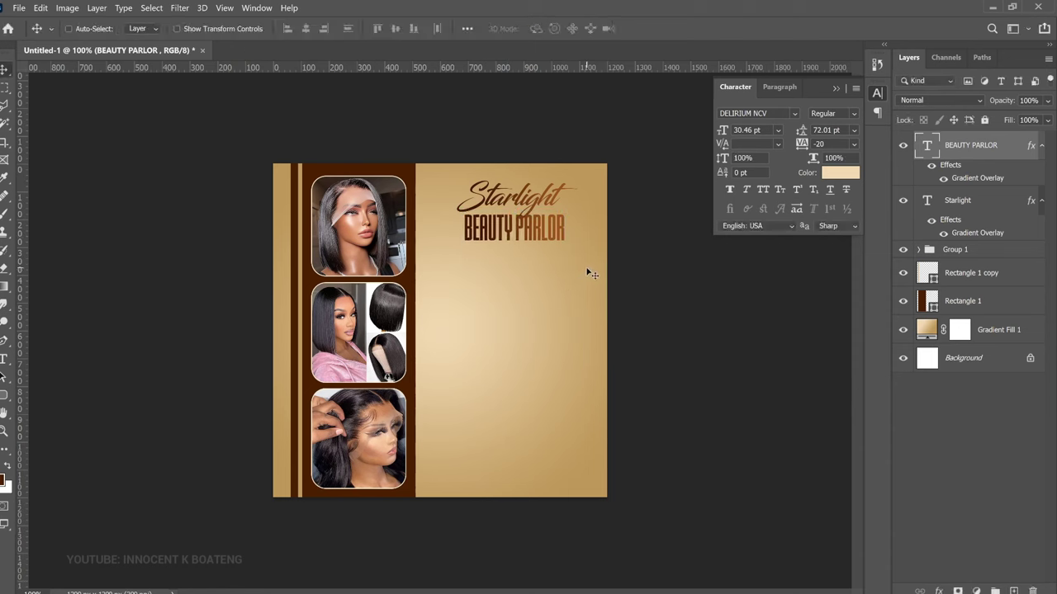
{"action": "key", "text": "ctrl+j"}
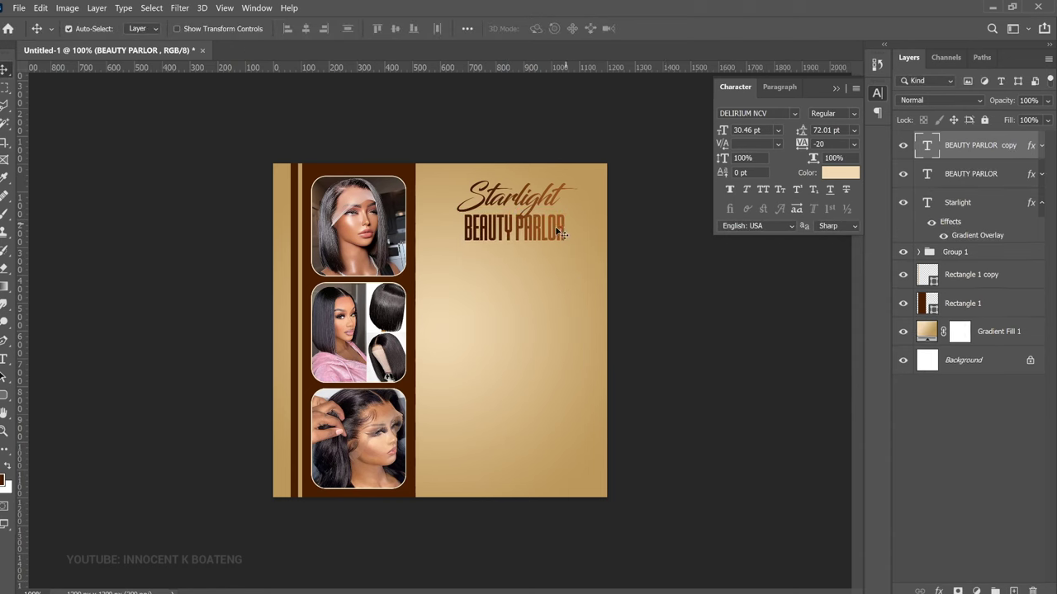
Move the copy below BEAUTY PARLOR and retype it as centred 'OUR SERVICES'
{"action": "left_click_drag", "start_coordinate": [544, 232], "coordinate": [544, 276]}
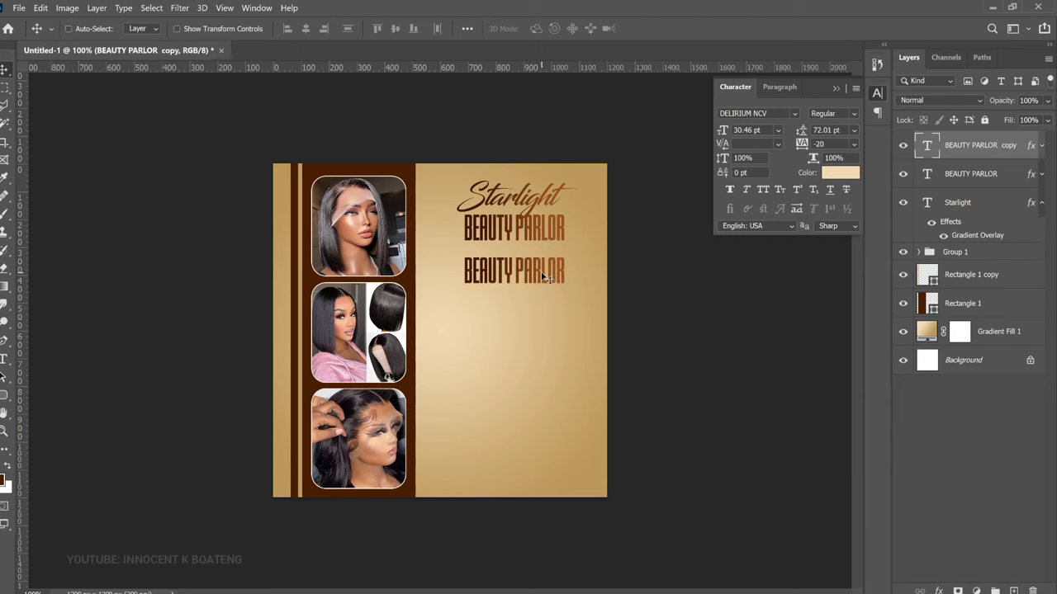
{"action": "double_click", "coordinate": [543, 277]}
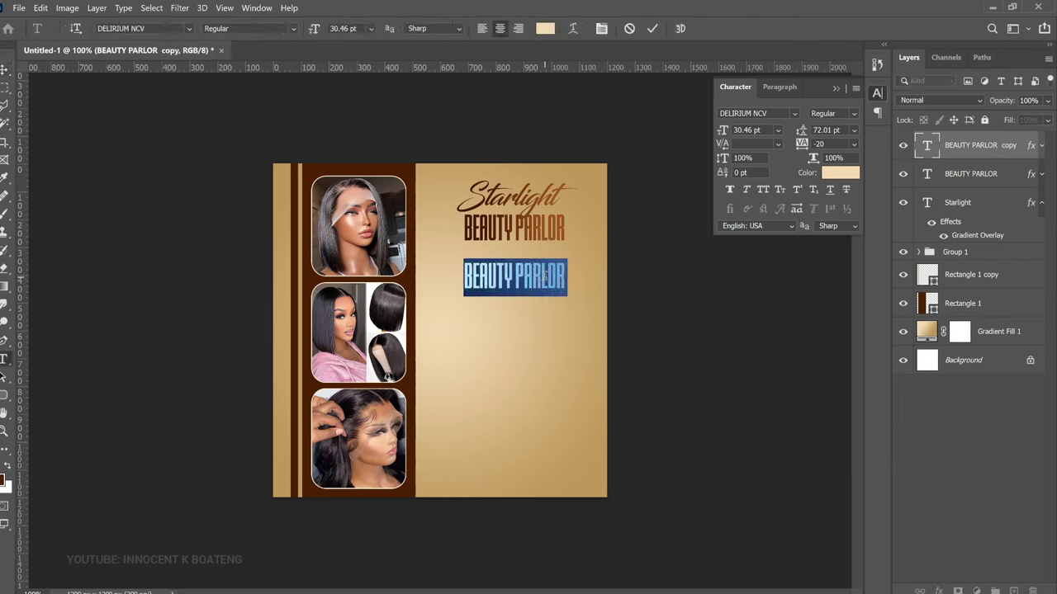
{"action": "left_click", "coordinate": [482, 28]}
{"action": "type", "text": "OUR SERVICES"}
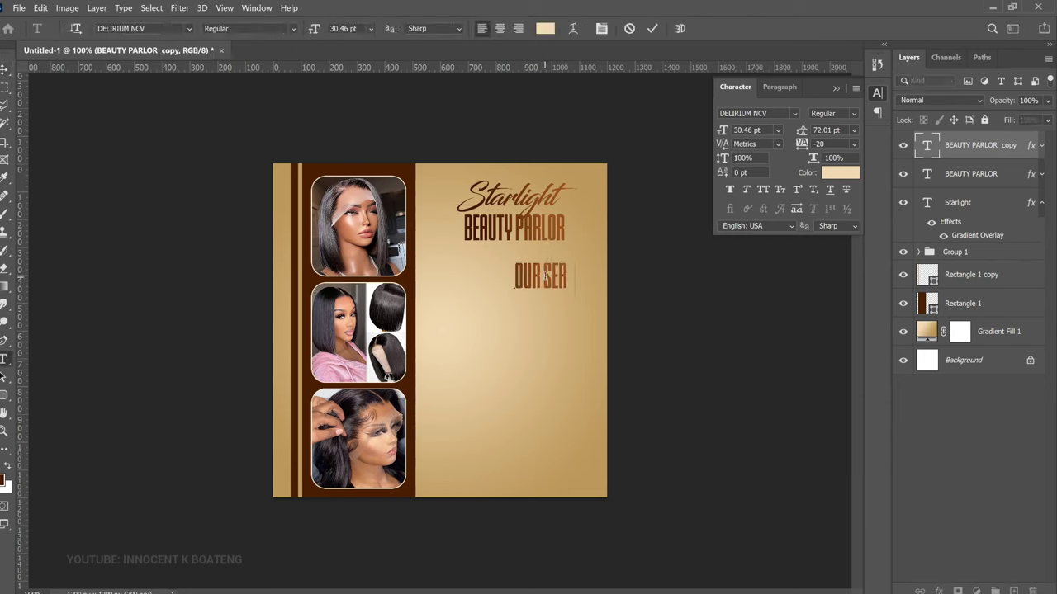
{"action": "key", "text": "ctrl+a"}
{"action": "left_click", "coordinate": [500, 28]}
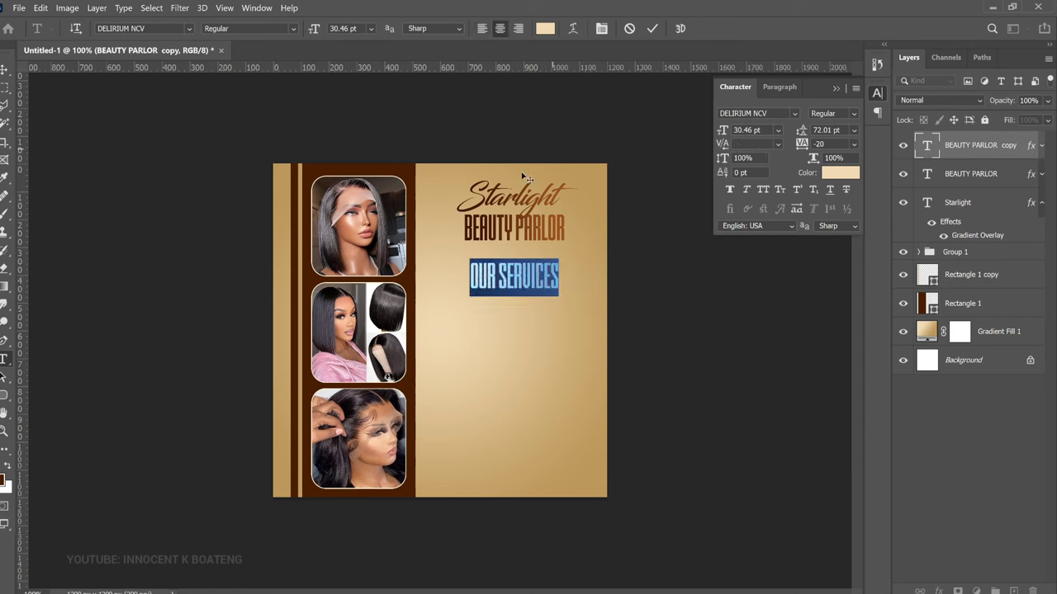
{"action": "left_click", "coordinate": [5, 69]}
Shrink OUR SERVICES to about 63% and place it centred below the title
{"action": "key", "text": "ctrl+t"}
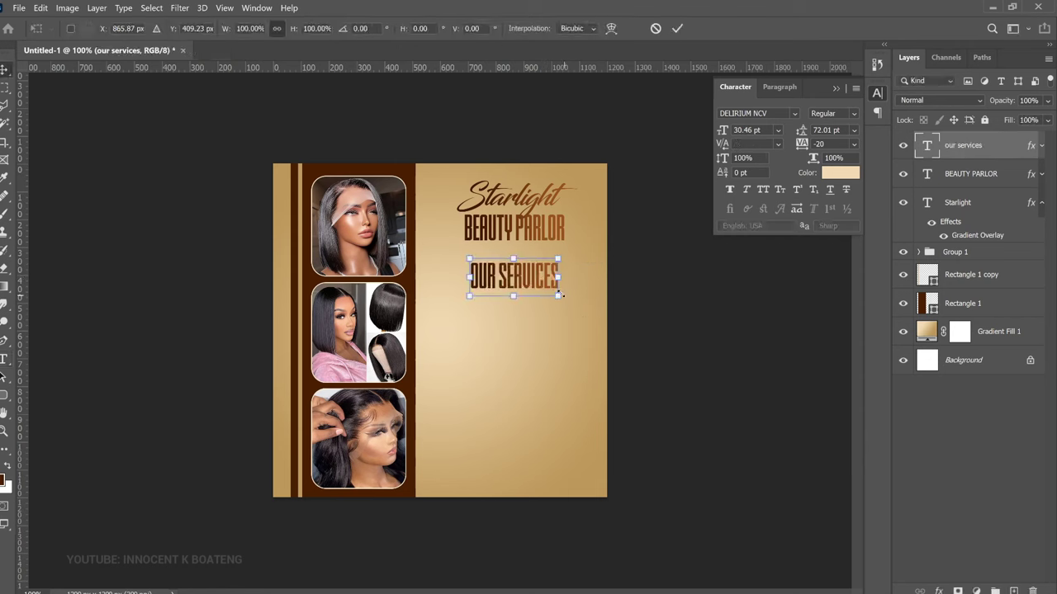
{"action": "left_click_drag", "start_coordinate": [558, 295], "coordinate": [521, 276]}
{"action": "key", "text": "Return"}
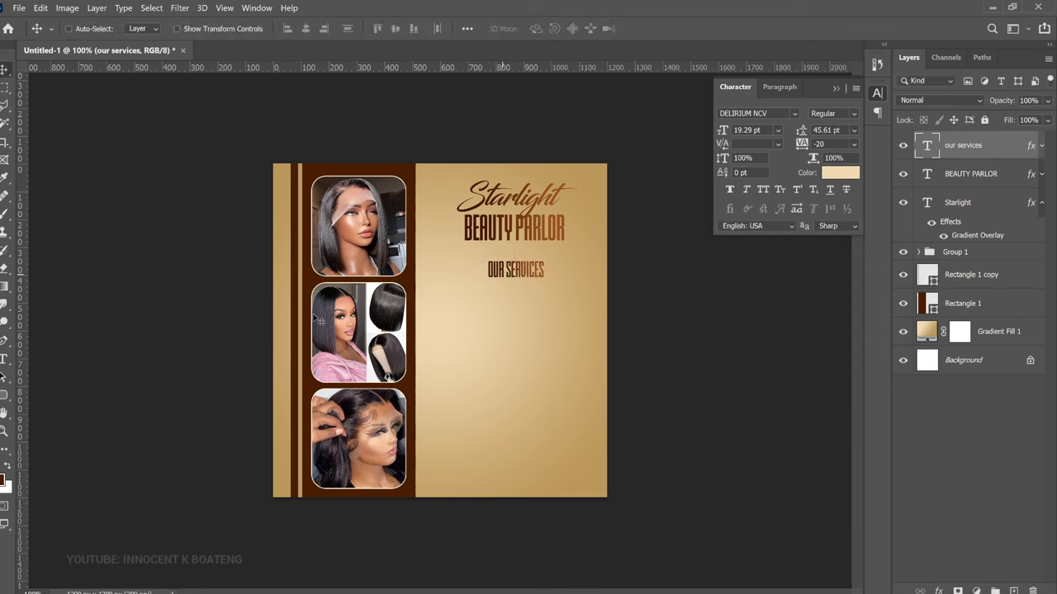
{"action": "right_click", "coordinate": [2, 394]}
{"action": "left_click", "coordinate": [62, 393]}
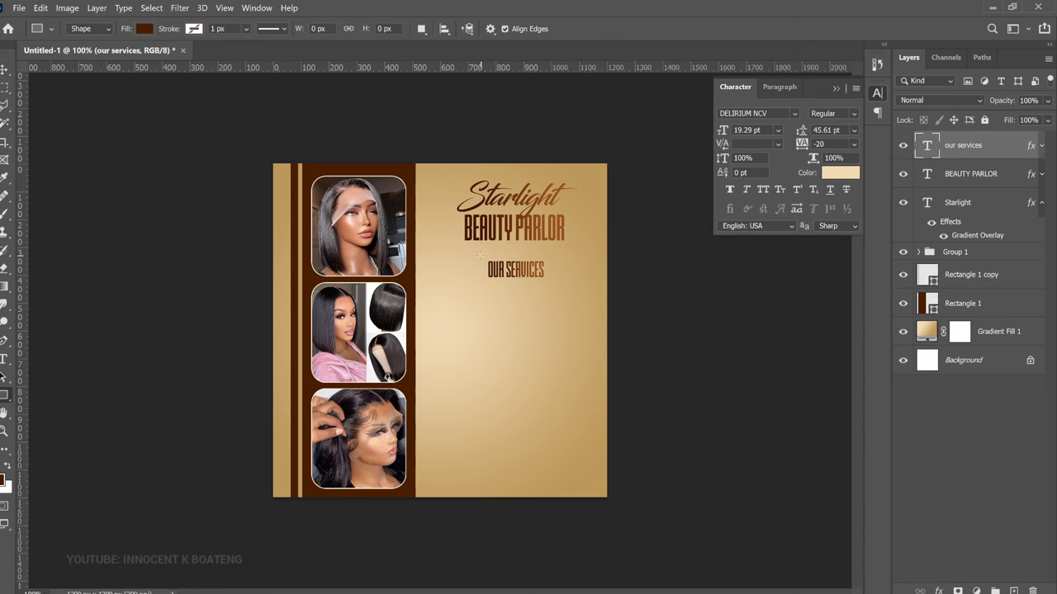
Draw a rectangle behind OUR SERVICES and clear the text layer's style
{"action": "left_click_drag", "start_coordinate": [479, 259], "coordinate": [554, 282]}
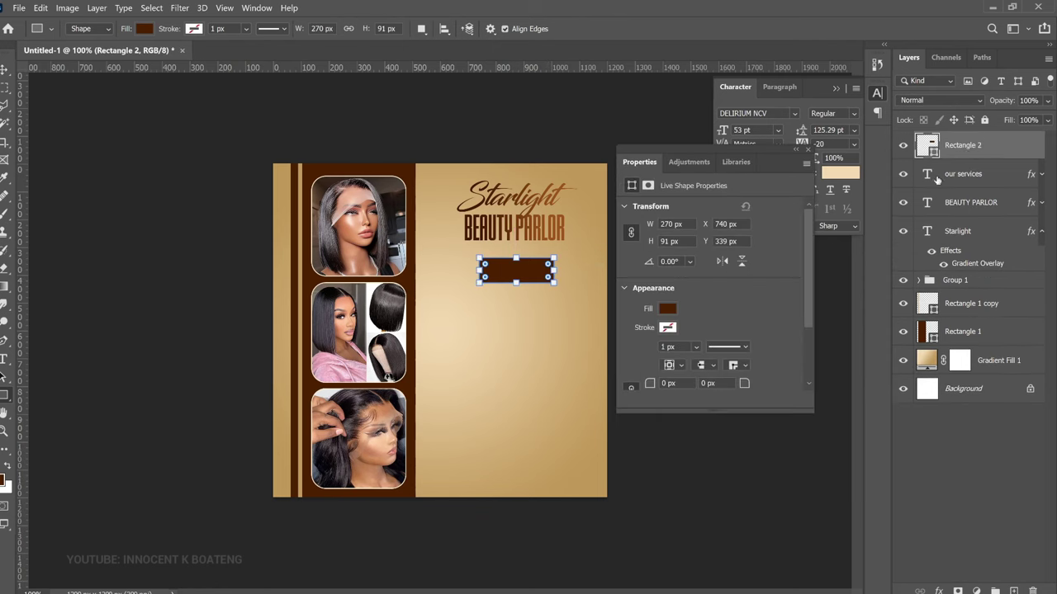
{"action": "left_click_drag", "start_coordinate": [975, 145], "coordinate": [945, 189]}
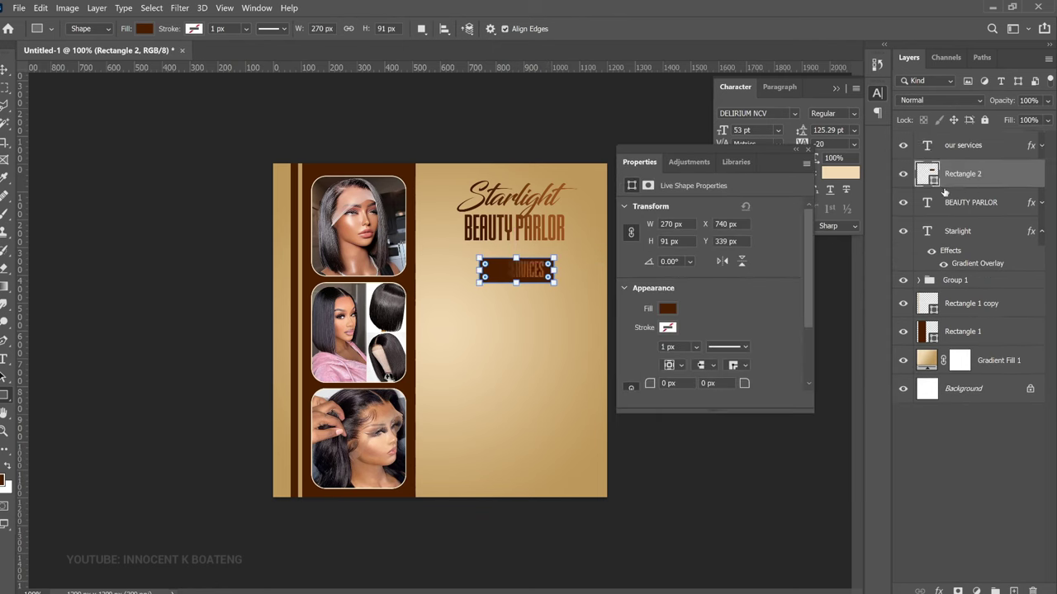
{"action": "key", "text": "v"}
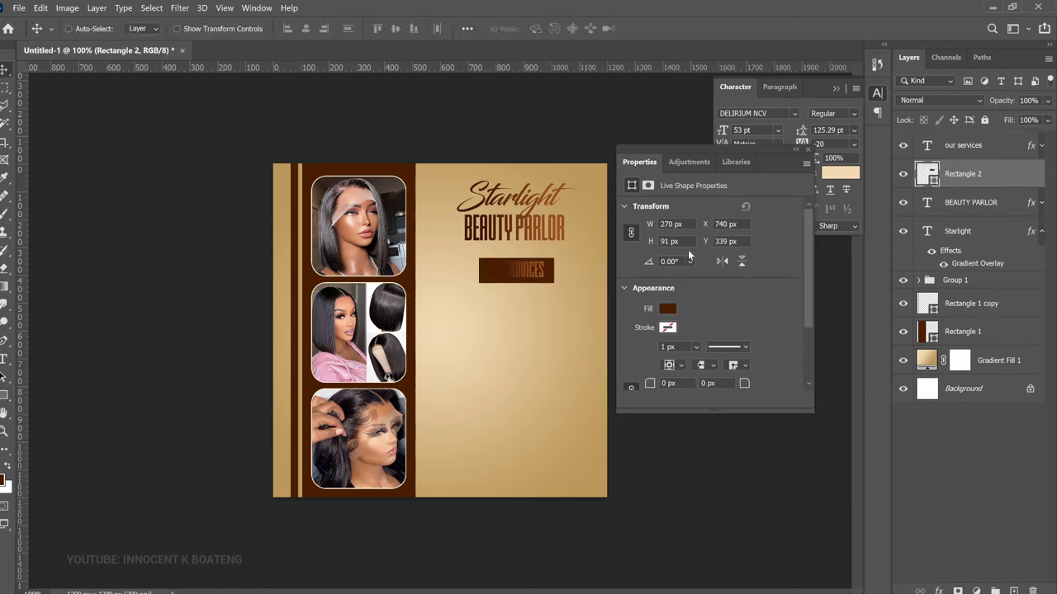
{"action": "right_click", "coordinate": [998, 151]}
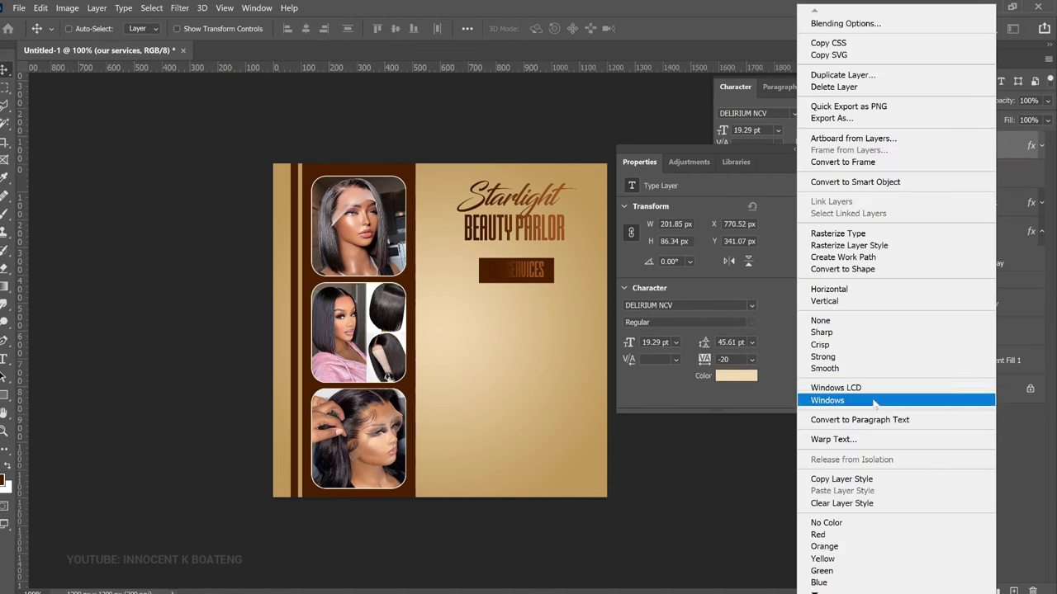
{"action": "left_click", "coordinate": [848, 504]}
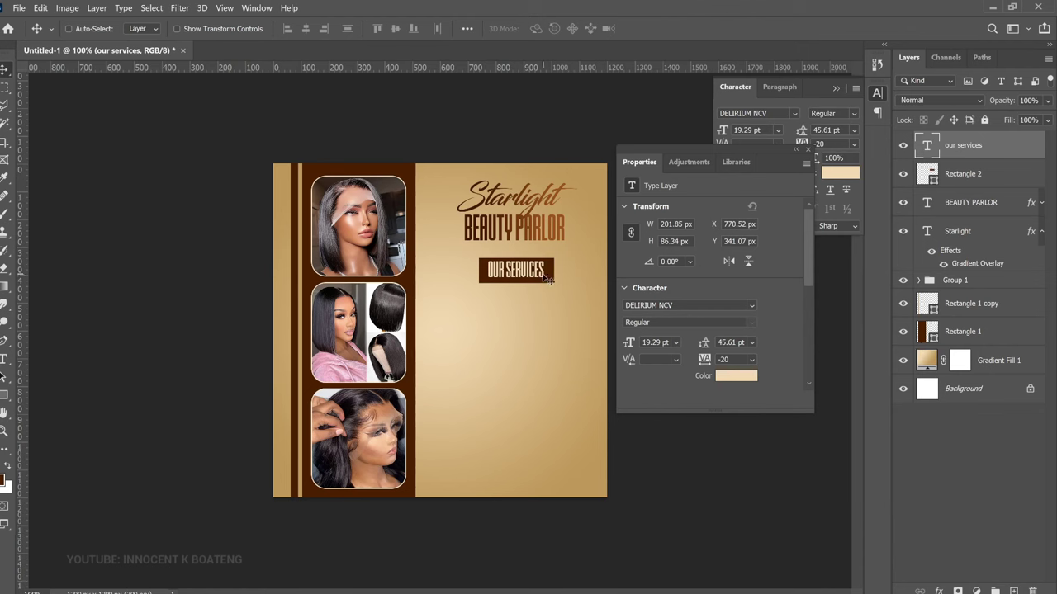
Copy BEAUTY PARLOR's brown gradient overlay onto the Rectangle 2 layer
{"action": "left_click", "coordinate": [992, 213]}
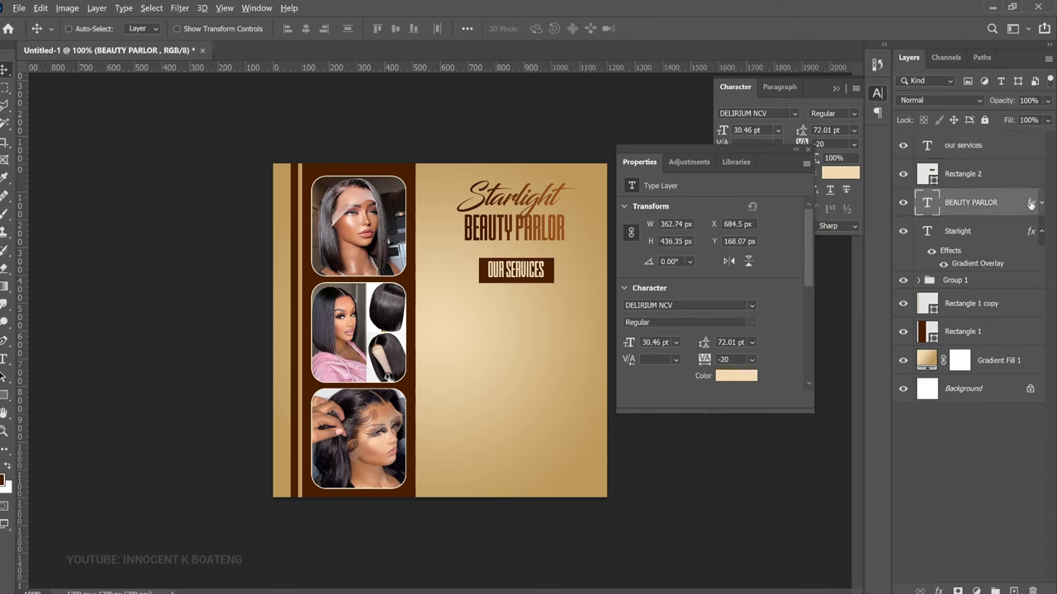
{"action": "left_click_drag", "start_coordinate": [1030, 204], "coordinate": [1013, 175]}
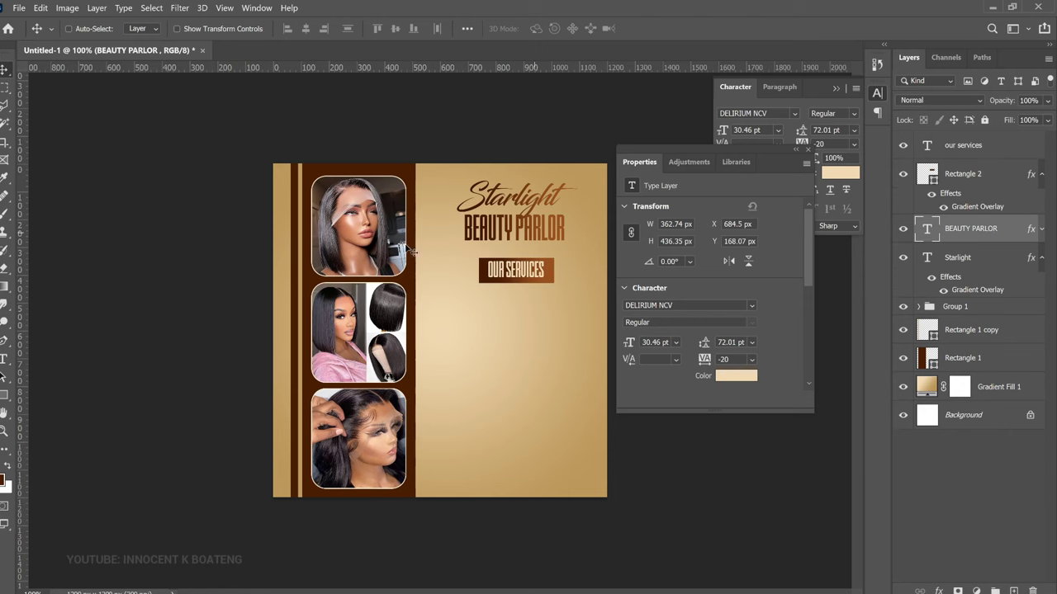
{"action": "right_click", "coordinate": [533, 275]}
{"action": "left_click", "coordinate": [559, 282]}
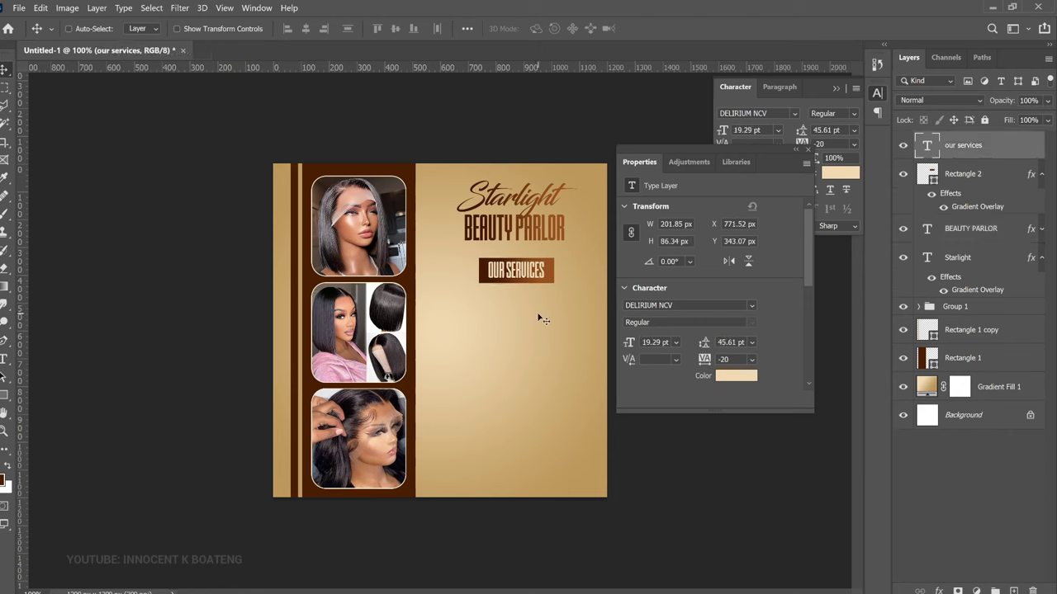
{"action": "left_click", "coordinate": [1041, 174]}
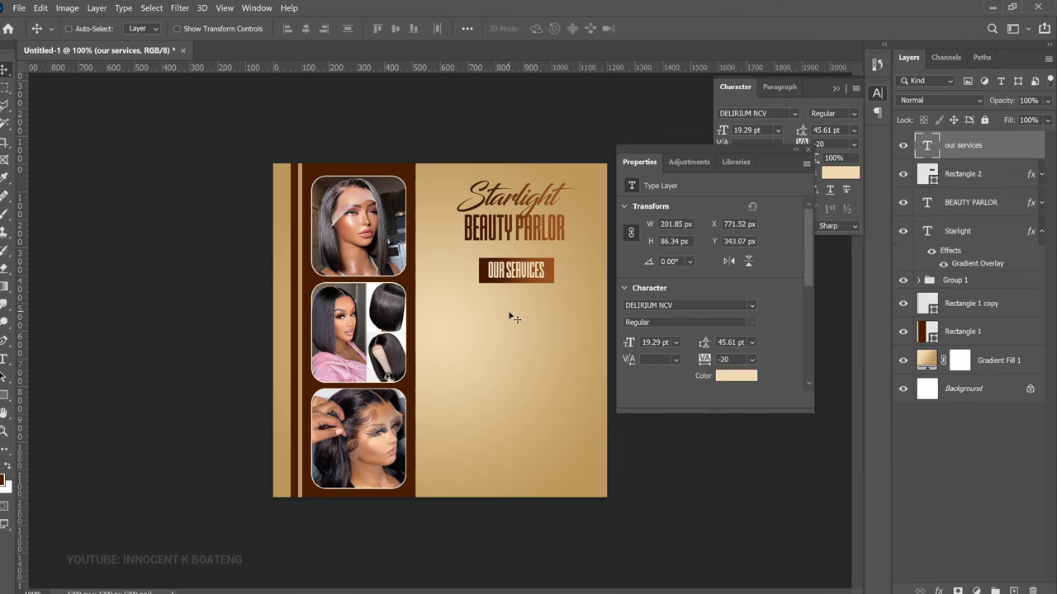
Add the seven-line 12 pt Century Gothic services list below OUR SERVICES
{"action": "key", "text": "t"}
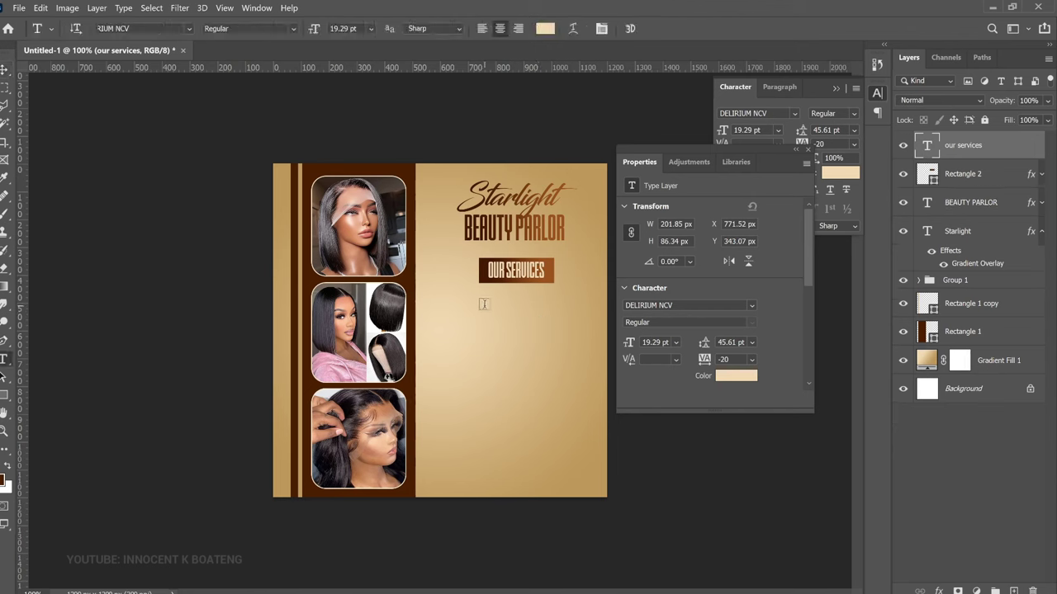
{"action": "left_click", "coordinate": [487, 311]}
{"action": "key", "text": "ctrl+a"}
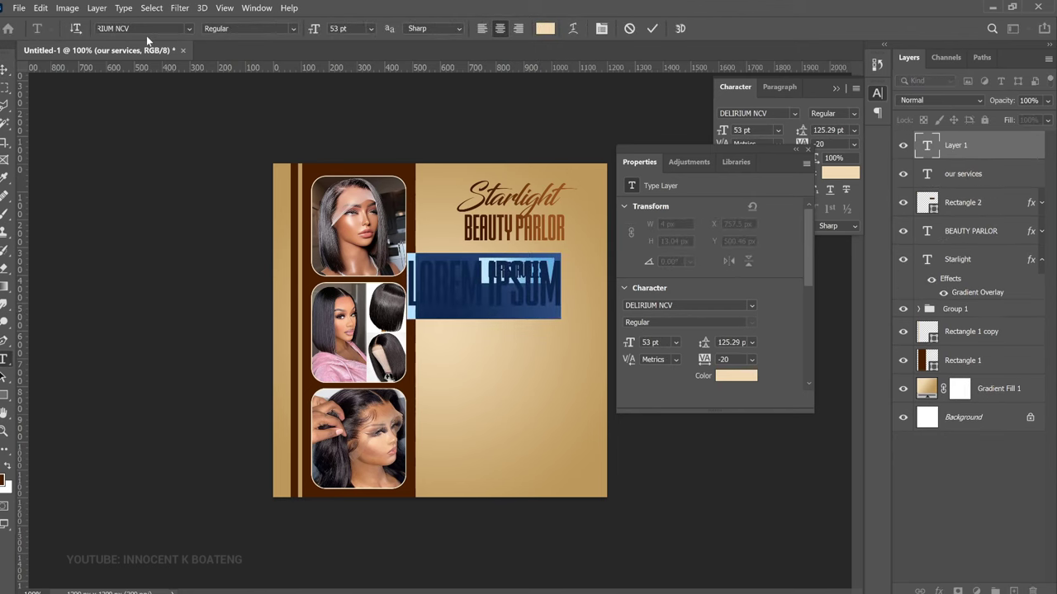
{"action": "left_click", "coordinate": [6, 69]}
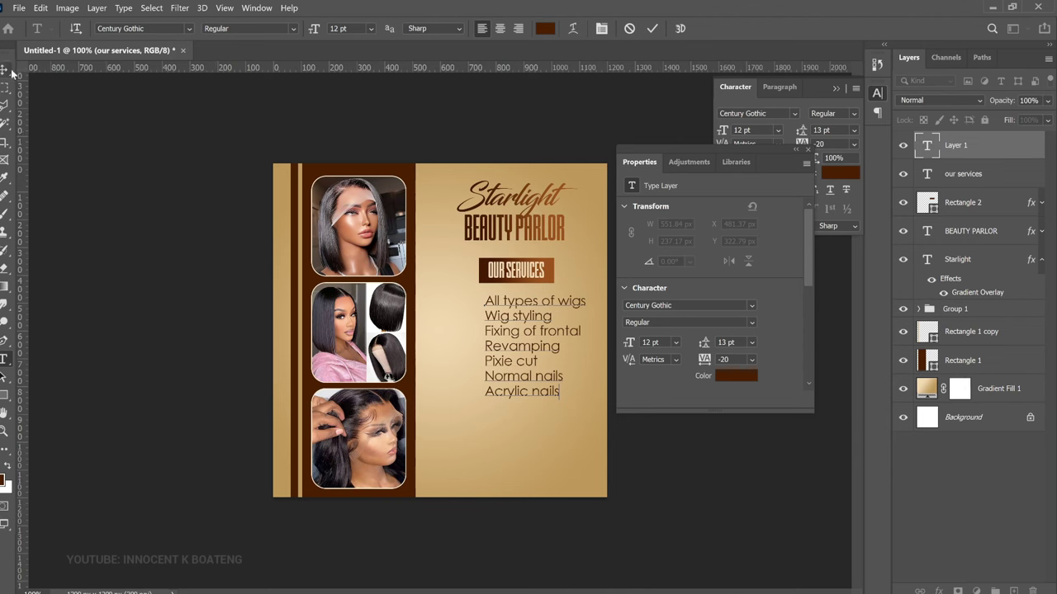
{"action": "left_click_drag", "start_coordinate": [544, 349], "coordinate": [537, 348]}
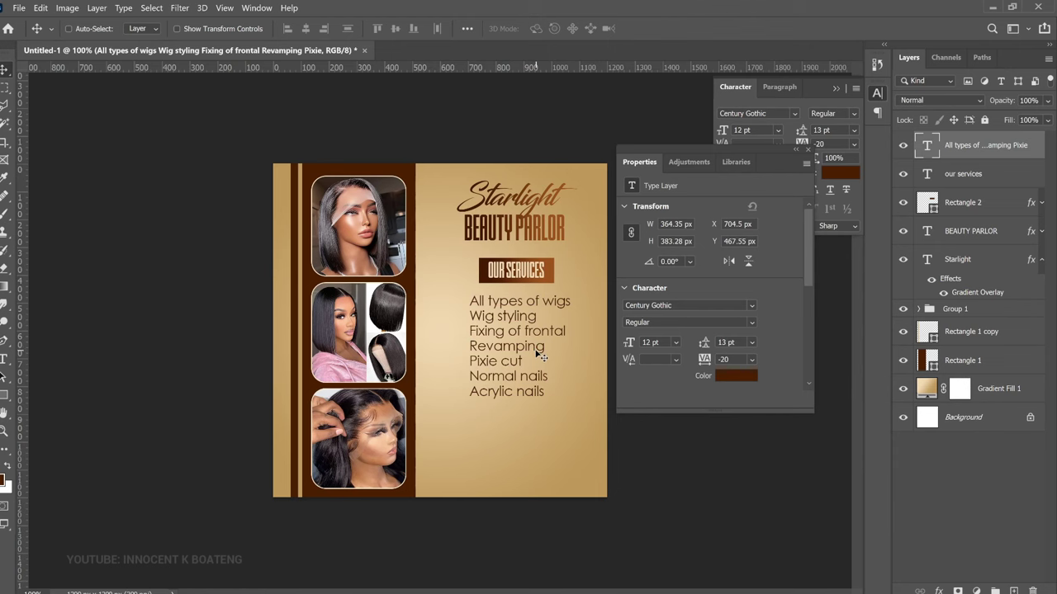
{"action": "key", "text": "Up"}
{"action": "key", "text": "Up"}
{"action": "key", "text": "Up"}
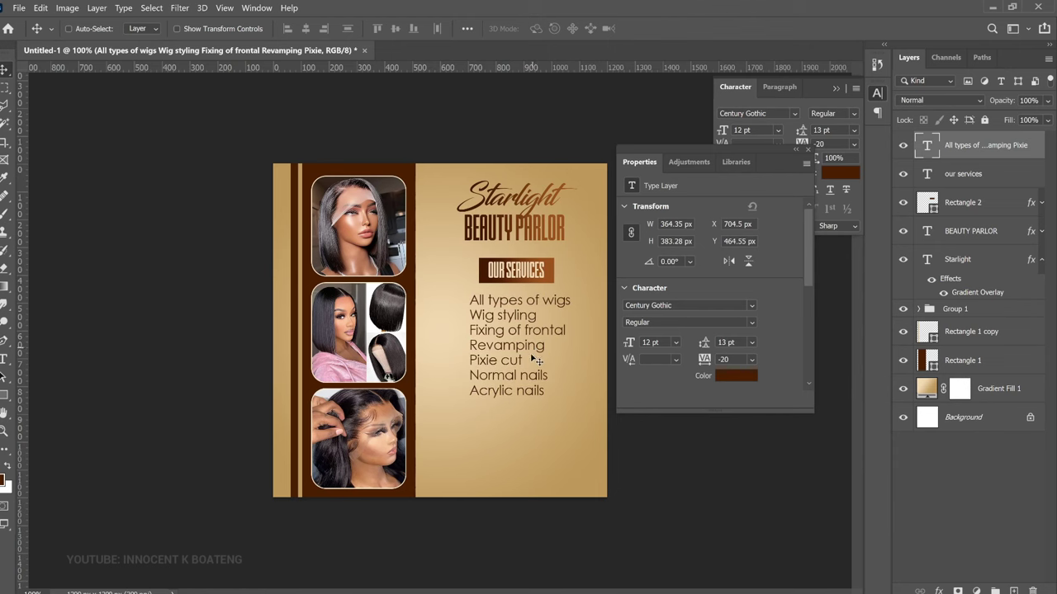
Zoom in on the services list and close the floating Properties panel
{"action": "key", "text": "z"}
{"action": "left_click", "coordinate": [537, 357]}
{"action": "left_click", "coordinate": [543, 348]}
{"action": "left_click", "coordinate": [550, 340], "text": "alt"}
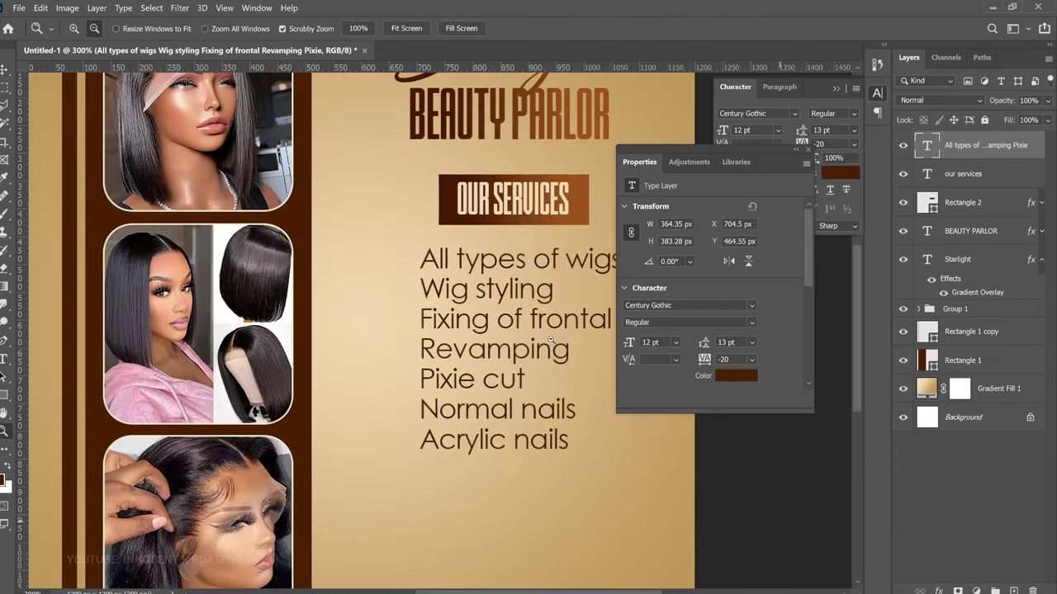
{"action": "left_click", "coordinate": [807, 149]}
{"action": "left_click_drag", "start_coordinate": [515, 374], "coordinate": [542, 333]}
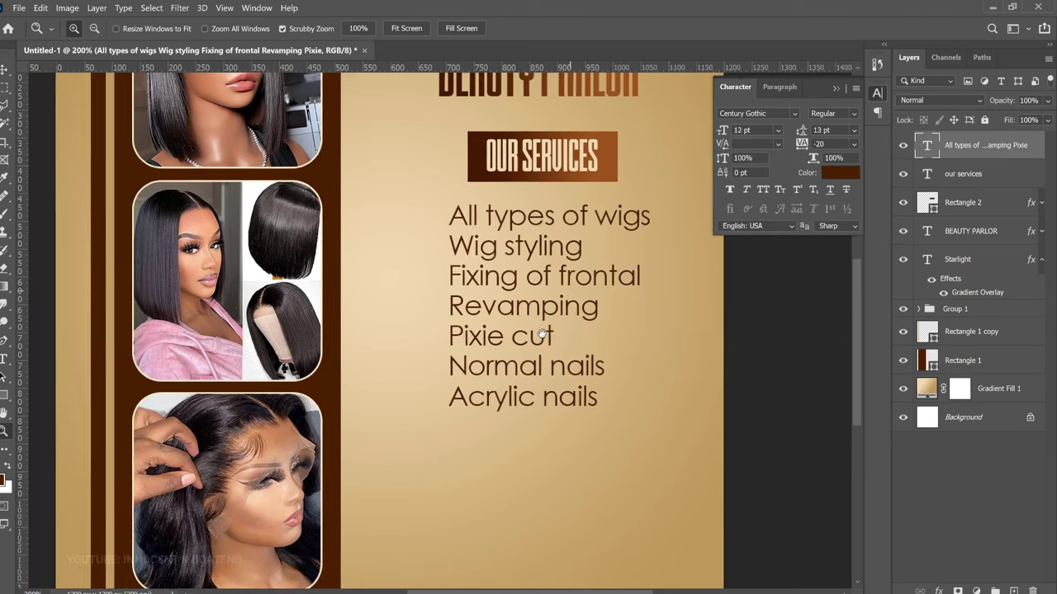
{"action": "key", "text": "v"}
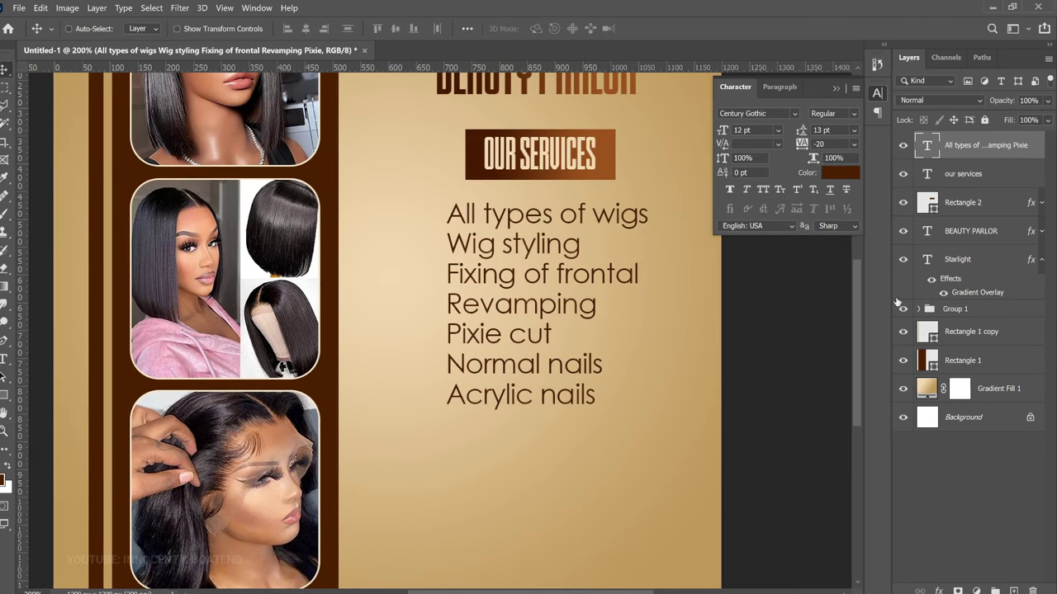
Draw a small dark brown circle bullet before 'All types of wigs' and copy it down
{"action": "right_click", "coordinate": [5, 395]}
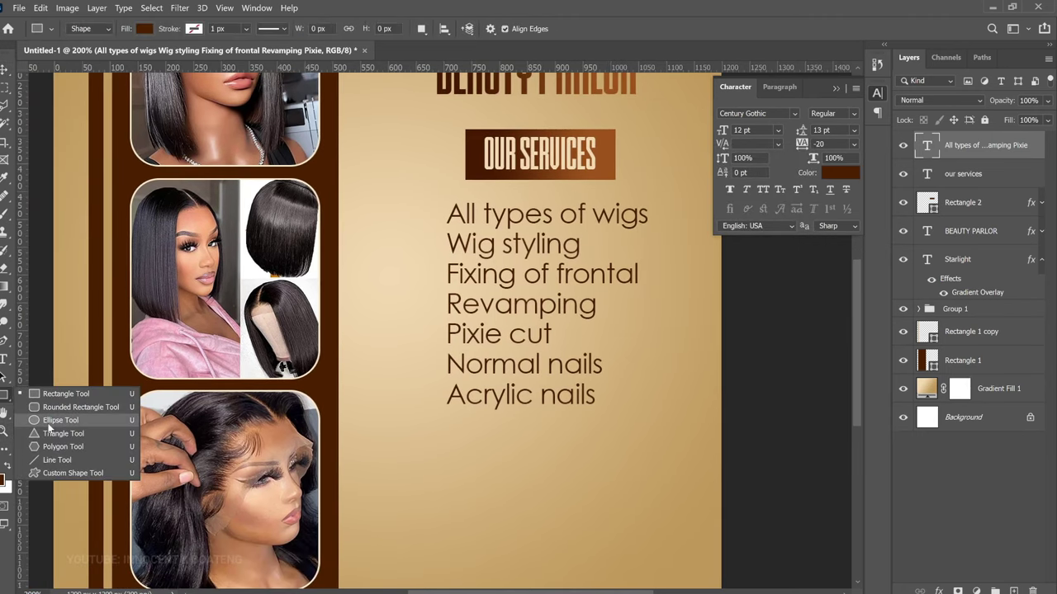
{"action": "left_click", "coordinate": [58, 419]}
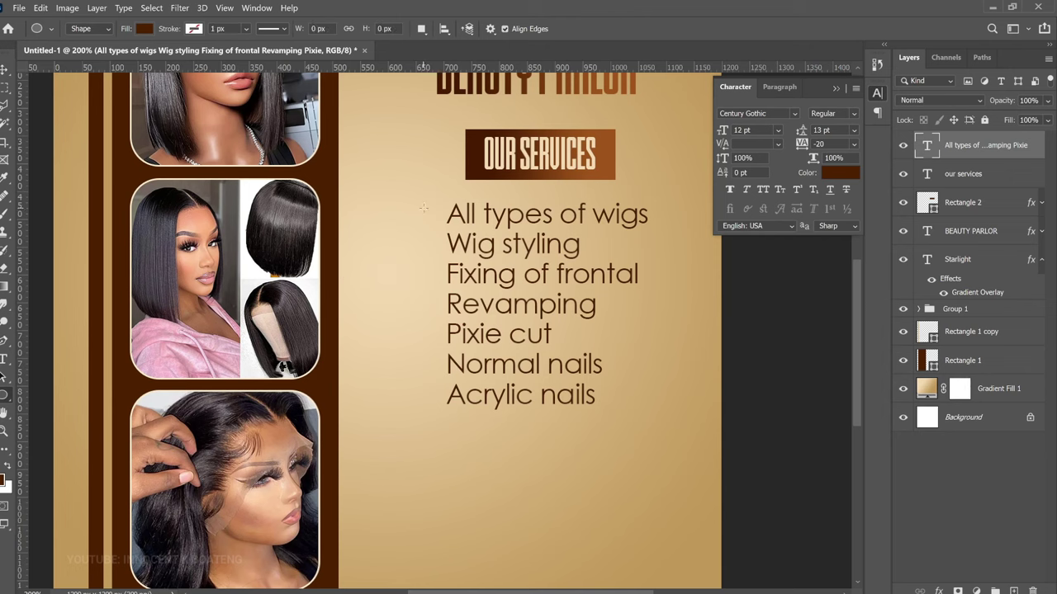
{"action": "left_click_drag", "start_coordinate": [429, 212], "coordinate": [439, 224]}
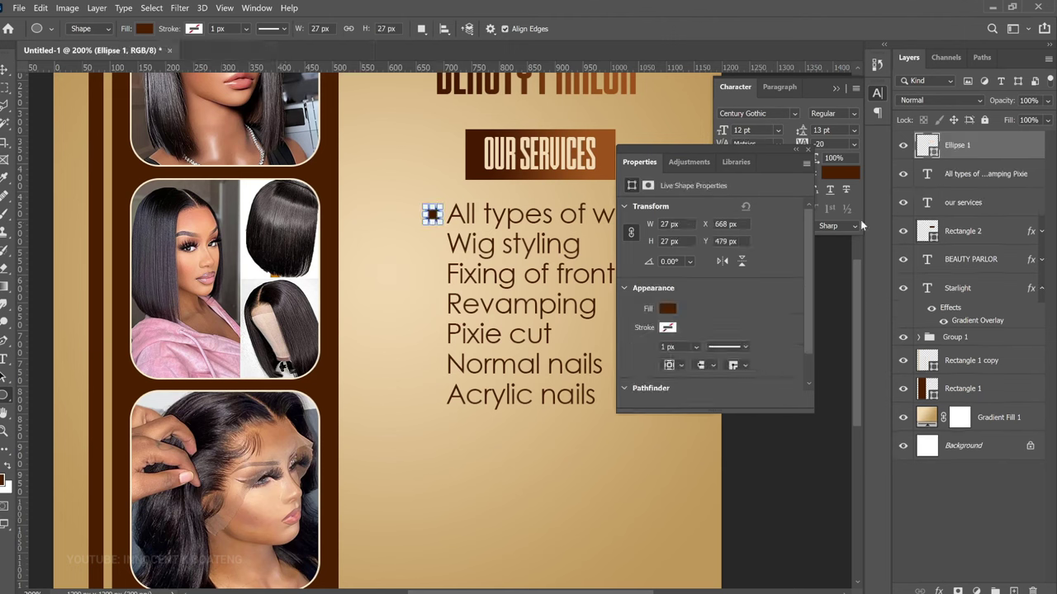
{"action": "key", "text": "v"}
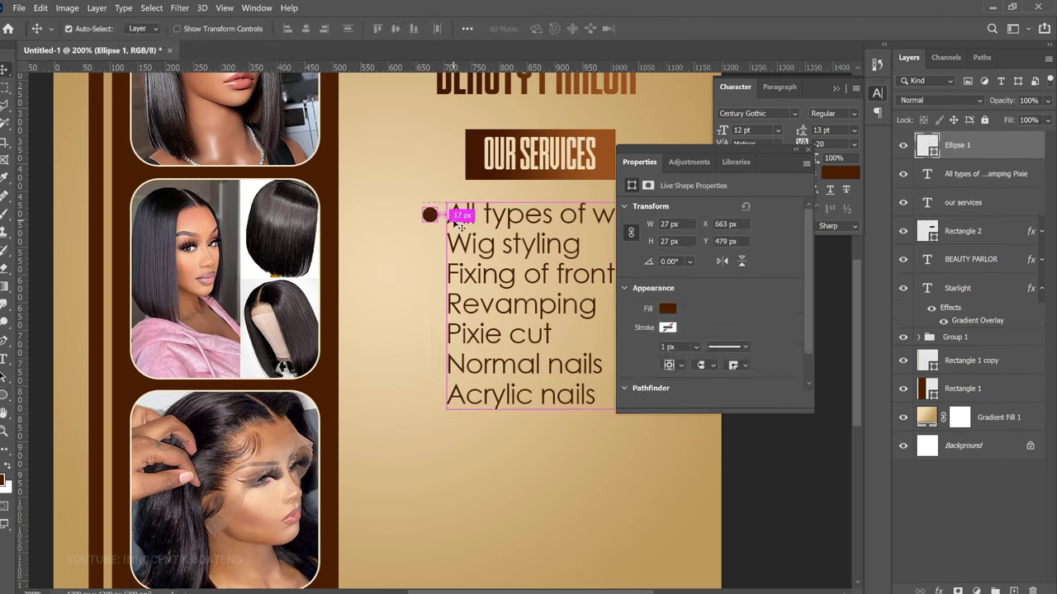
{"action": "key", "text": "ctrl+j"}
{"action": "left_click_drag", "start_coordinate": [452, 213], "coordinate": [491, 336]}
{"action": "left_click", "coordinate": [971, 180], "text": "shift"}
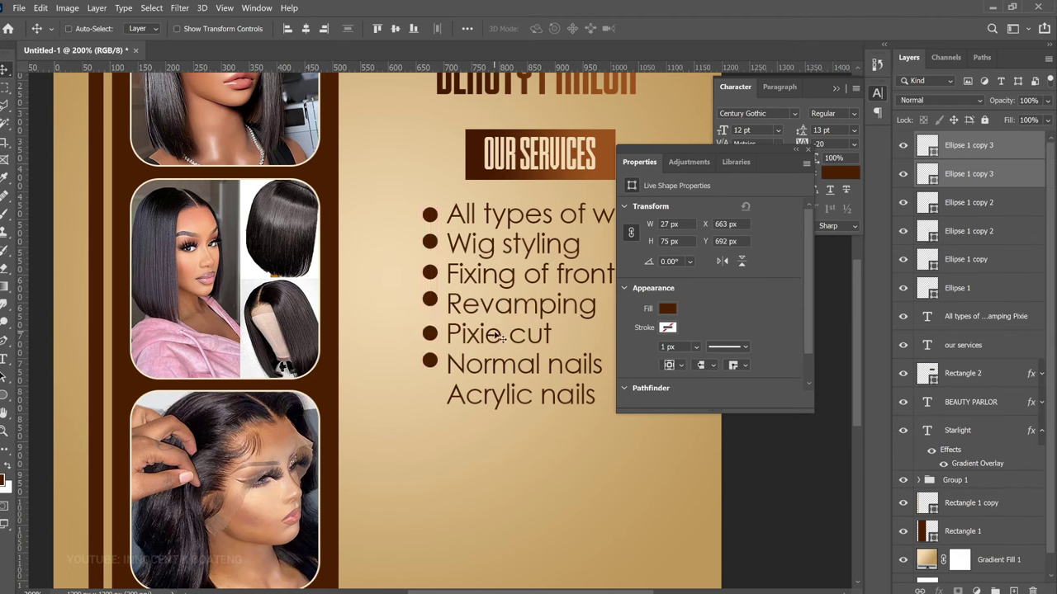
Position the remaining bullet copies beside each service, down to Acrylic nails
{"action": "right_click", "coordinate": [432, 302]}
{"action": "left_click", "coordinate": [466, 305]}
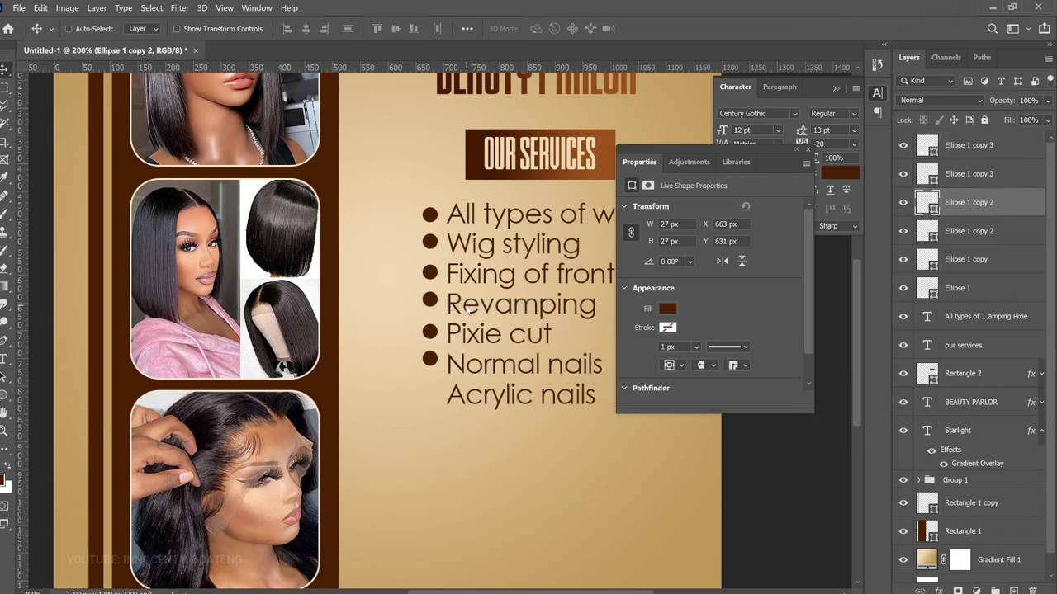
{"action": "right_click", "coordinate": [431, 273]}
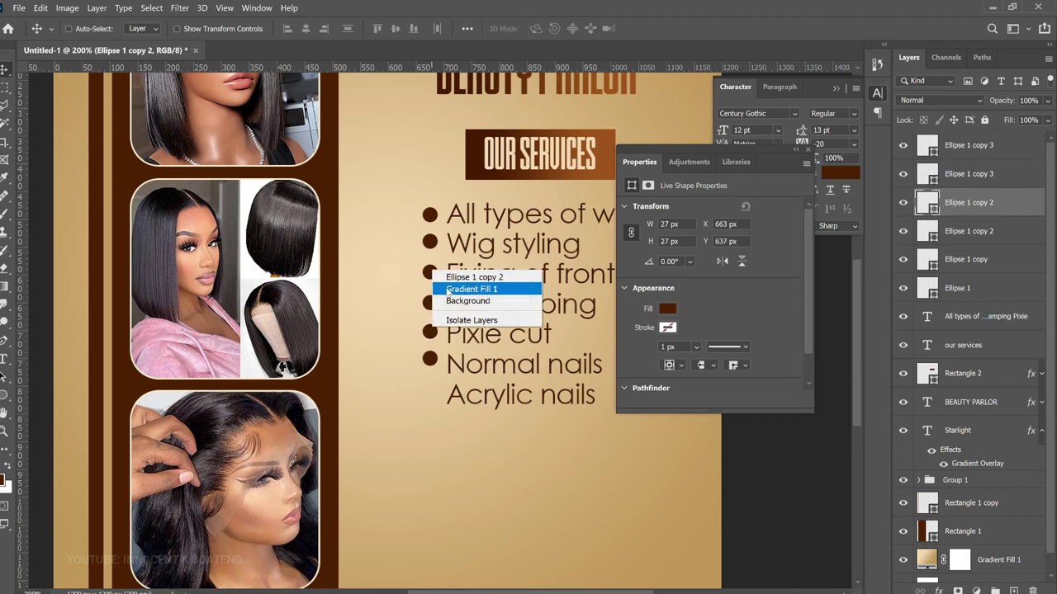
{"action": "left_click", "coordinate": [459, 277]}
{"action": "right_click", "coordinate": [436, 360]}
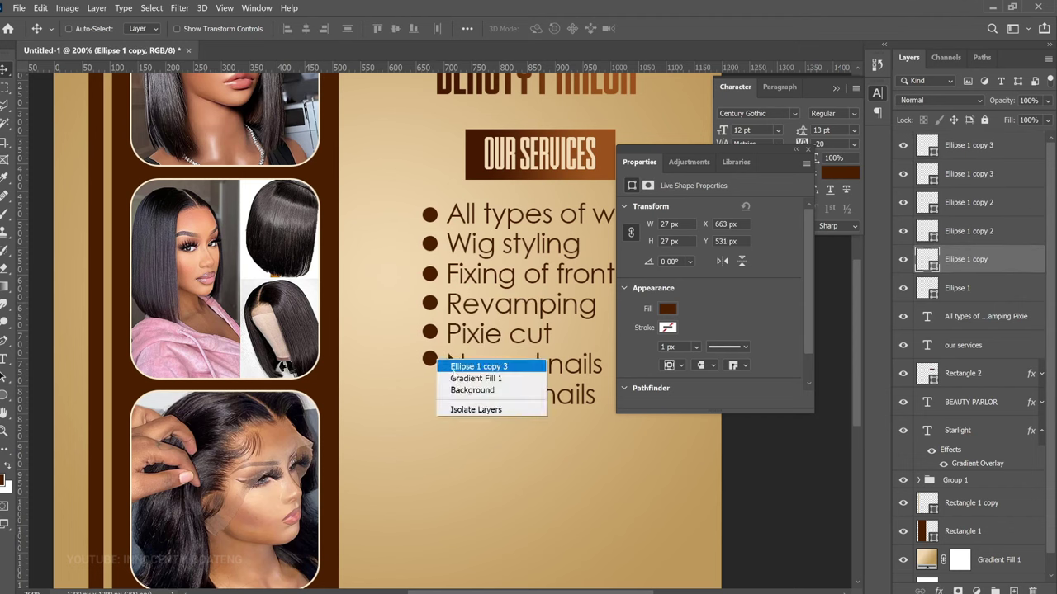
{"action": "left_click", "coordinate": [466, 366]}
{"action": "left_click_drag", "start_coordinate": [467, 369], "coordinate": [476, 396]}
Group the seven bullet circles into Group 2
{"action": "left_click", "coordinate": [968, 317], "text": "shift"}
{"action": "key", "text": "ctrl+g"}
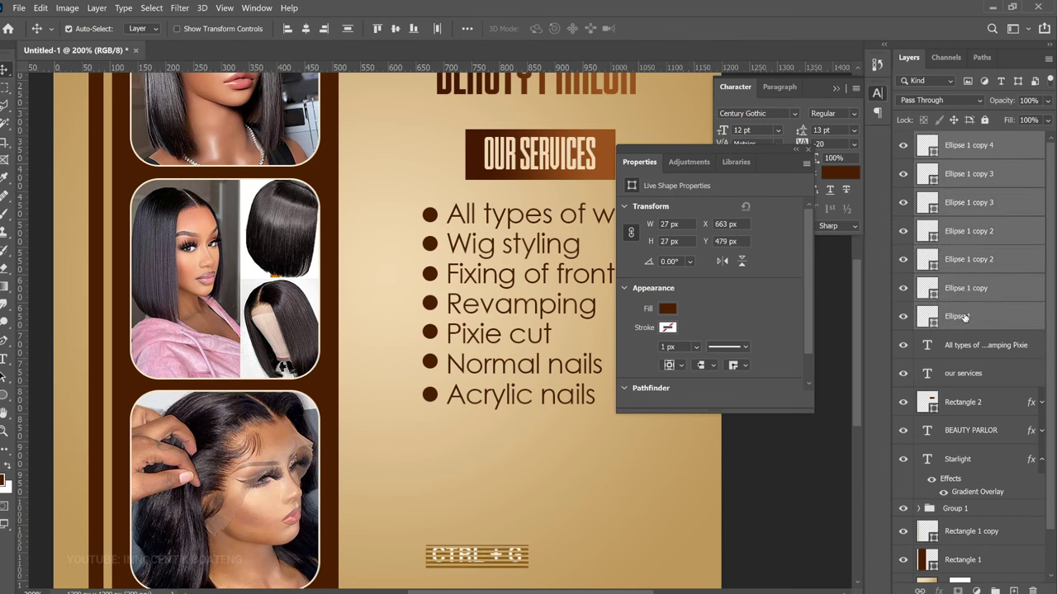
{"action": "left_click_drag", "start_coordinate": [969, 333], "coordinate": [968, 352]}
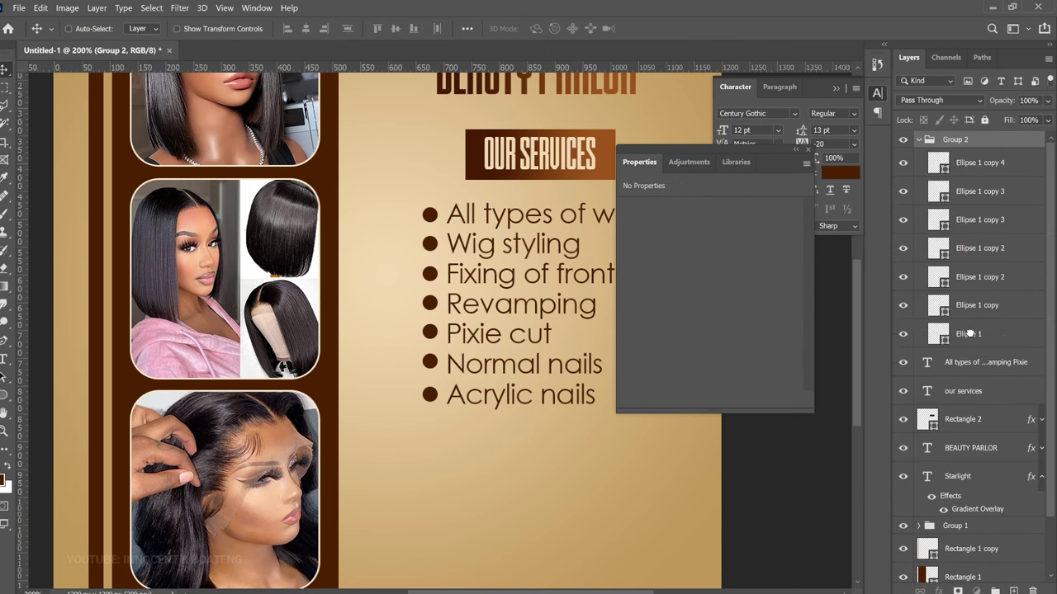
{"action": "left_click", "coordinate": [918, 140]}
Draw a dark brown square below the Acrylic nails line
{"action": "key", "text": "z"}
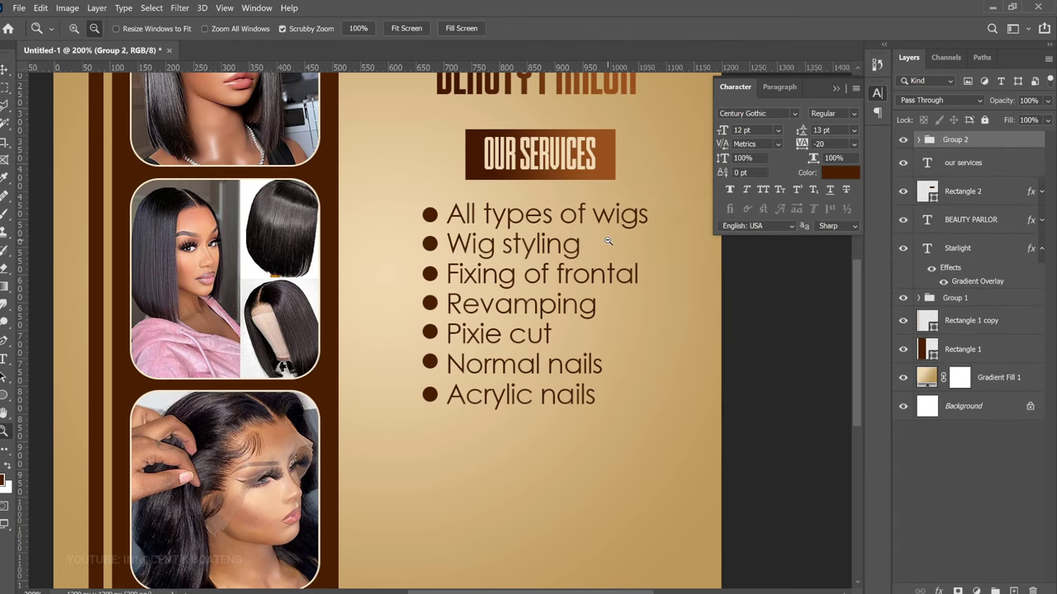
{"action": "left_click", "coordinate": [608, 241], "text": "alt"}
{"action": "left_click", "coordinate": [530, 417]}
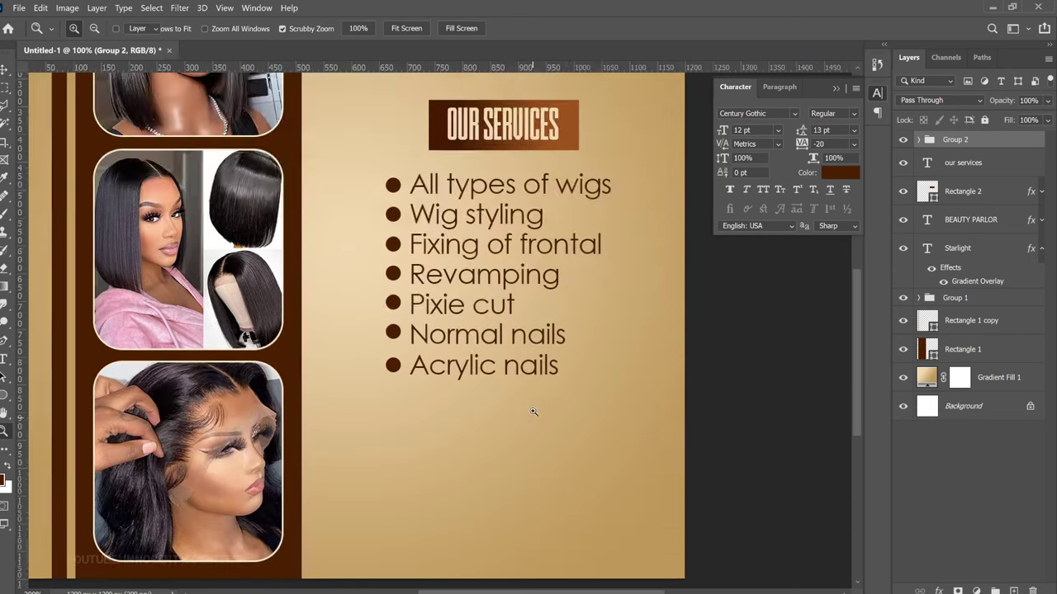
{"action": "left_click_drag", "start_coordinate": [531, 413], "coordinate": [538, 271]}
{"action": "key", "text": "v"}
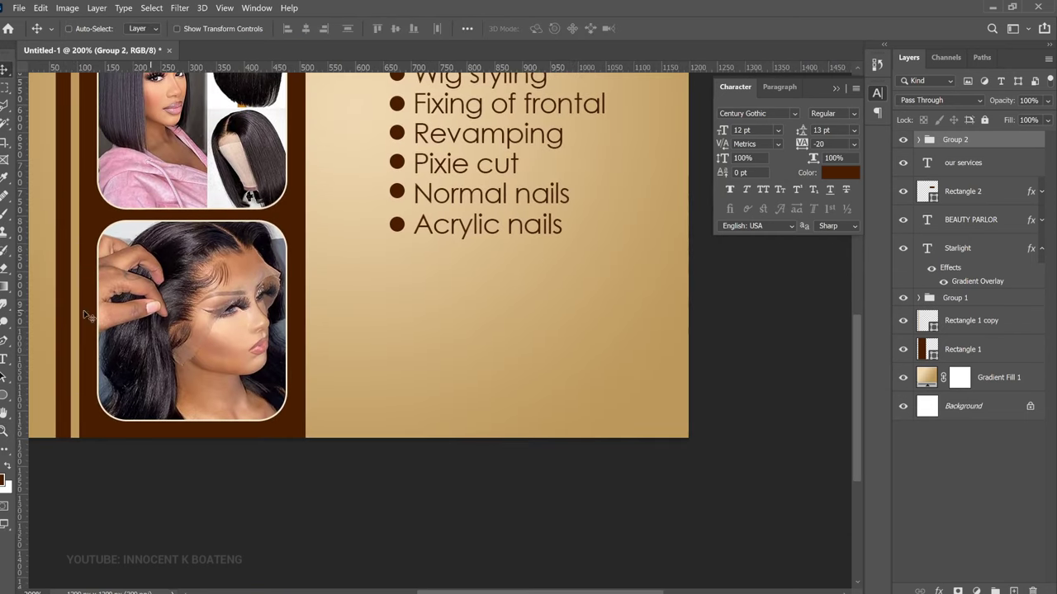
{"action": "right_click", "coordinate": [9, 399]}
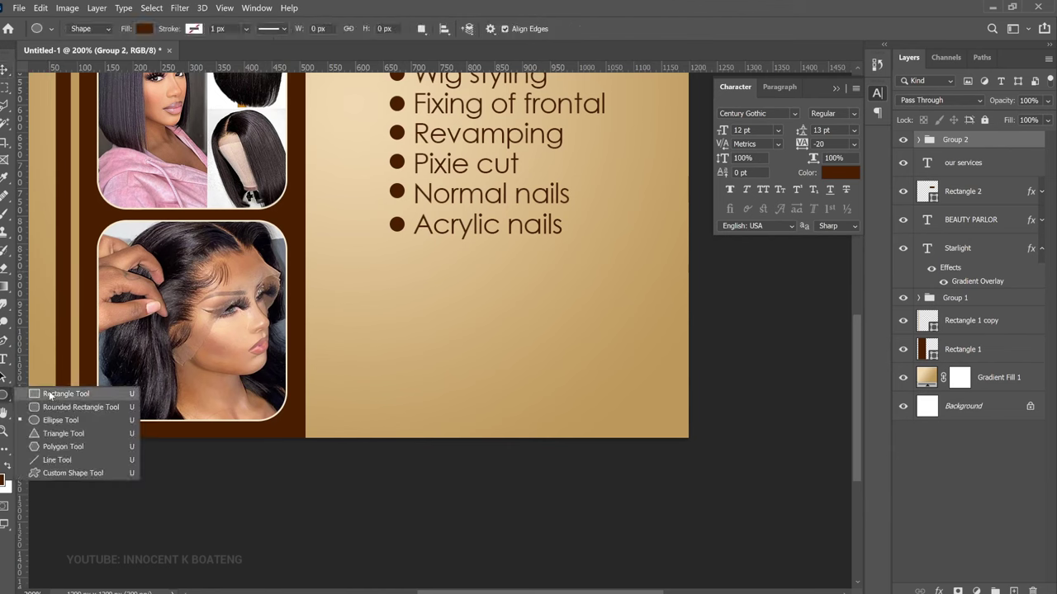
{"action": "left_click", "coordinate": [48, 395]}
{"action": "left_click_drag", "start_coordinate": [363, 255], "coordinate": [452, 340]}
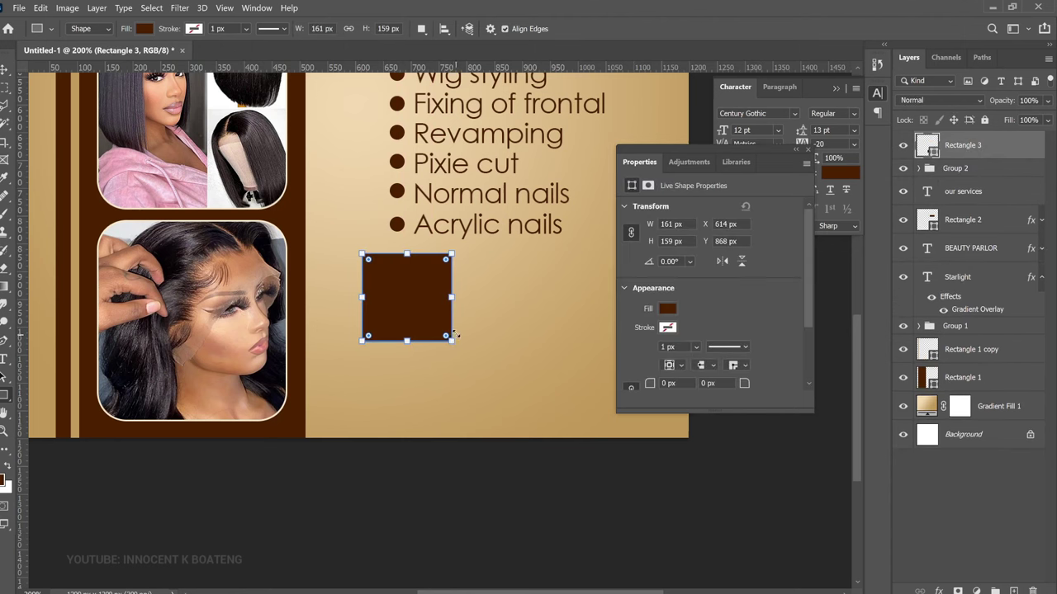
Duplicate the square twice to make a row of three squares
{"action": "key", "text": "ctrl+j"}
{"action": "key", "text": "v"}
{"action": "left_click_drag", "start_coordinate": [426, 306], "coordinate": [607, 314]}
{"action": "key", "text": "ctrl+j"}
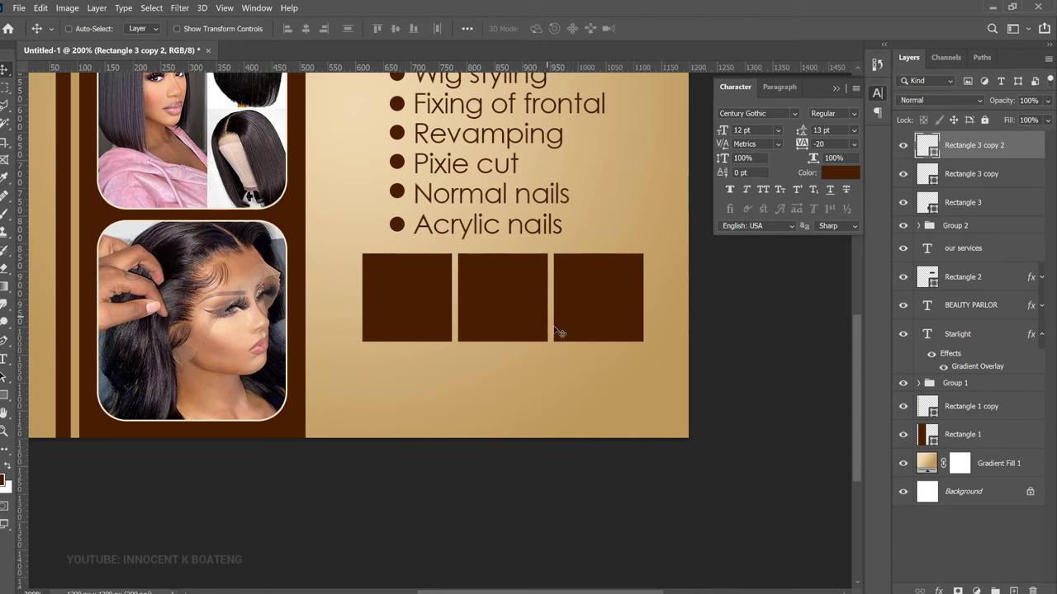
{"action": "scroll", "coordinate": [487, 314], "scroll_direction": "up", "scroll_amount": 2}
{"action": "scroll", "coordinate": [519, 328], "scroll_direction": "down", "scroll_amount": 1}
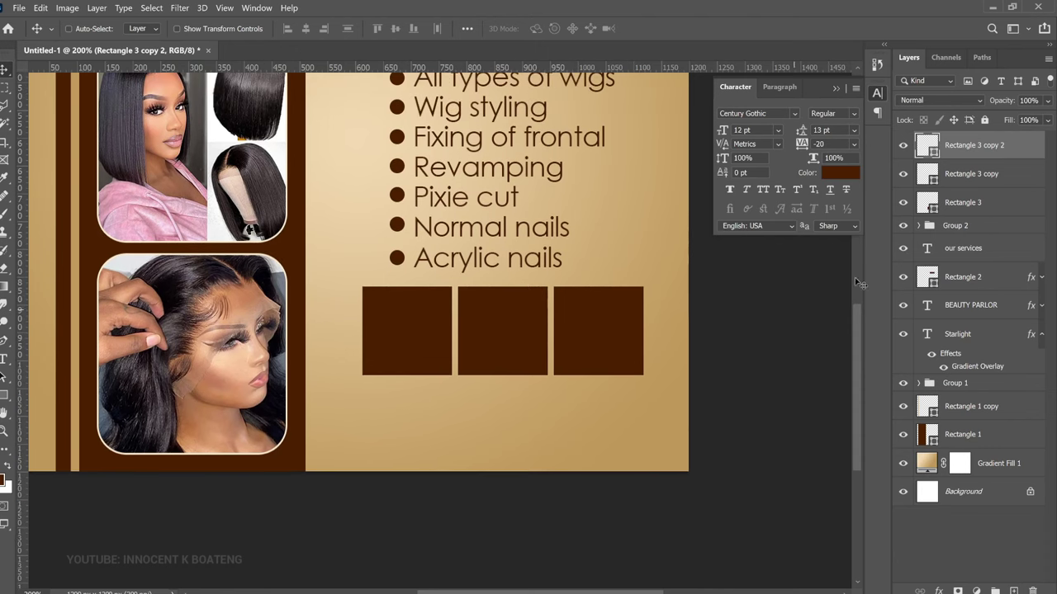
Widen the three squares slightly together and shift the row a little left
{"action": "left_click", "coordinate": [929, 204], "text": "shift"}
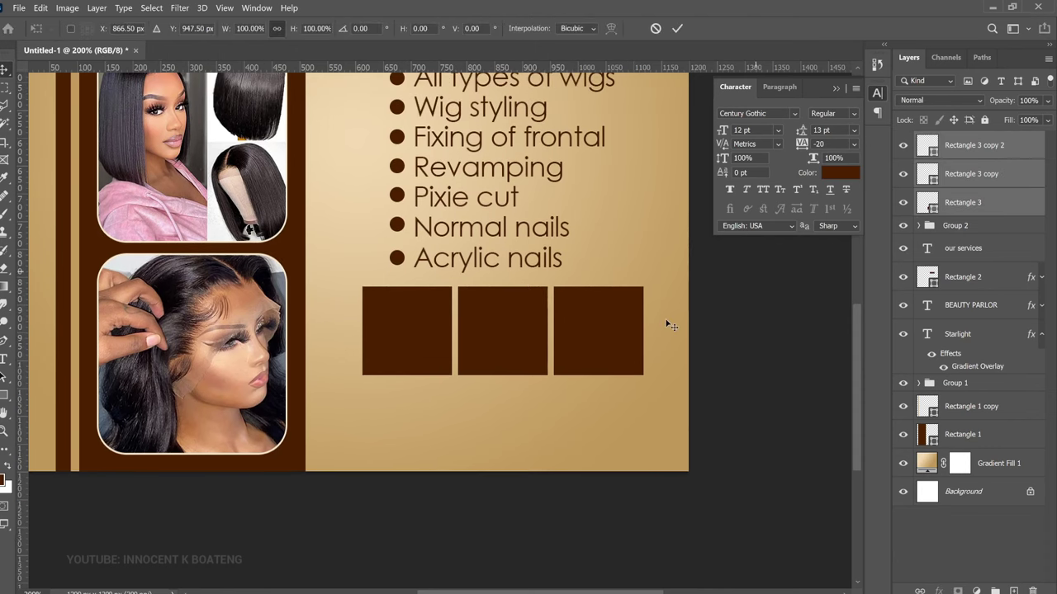
{"action": "key", "text": "ctrl+t"}
{"action": "left_click_drag", "start_coordinate": [643, 375], "coordinate": [657, 380]}
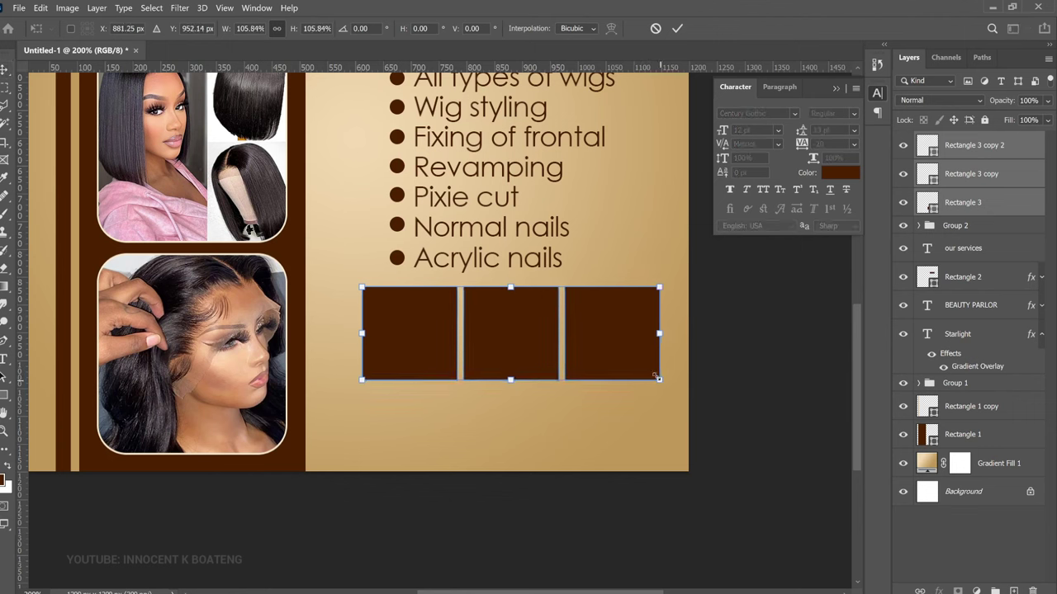
{"action": "key", "text": "Return"}
{"action": "left_click_drag", "start_coordinate": [625, 343], "coordinate": [616, 343]}
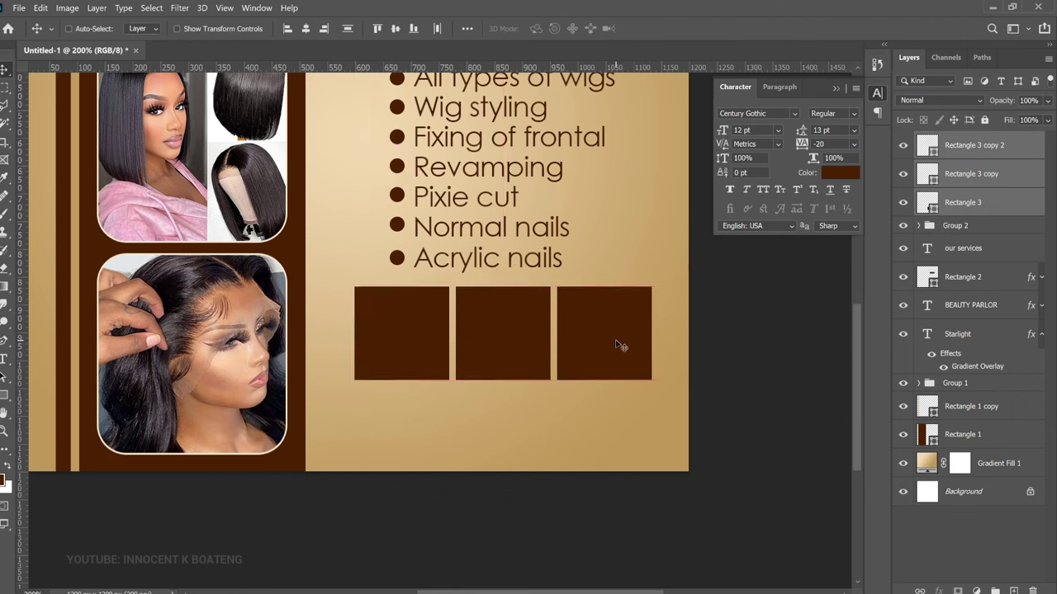
{"action": "right_click", "coordinate": [406, 347]}
{"action": "left_click", "coordinate": [430, 350]}
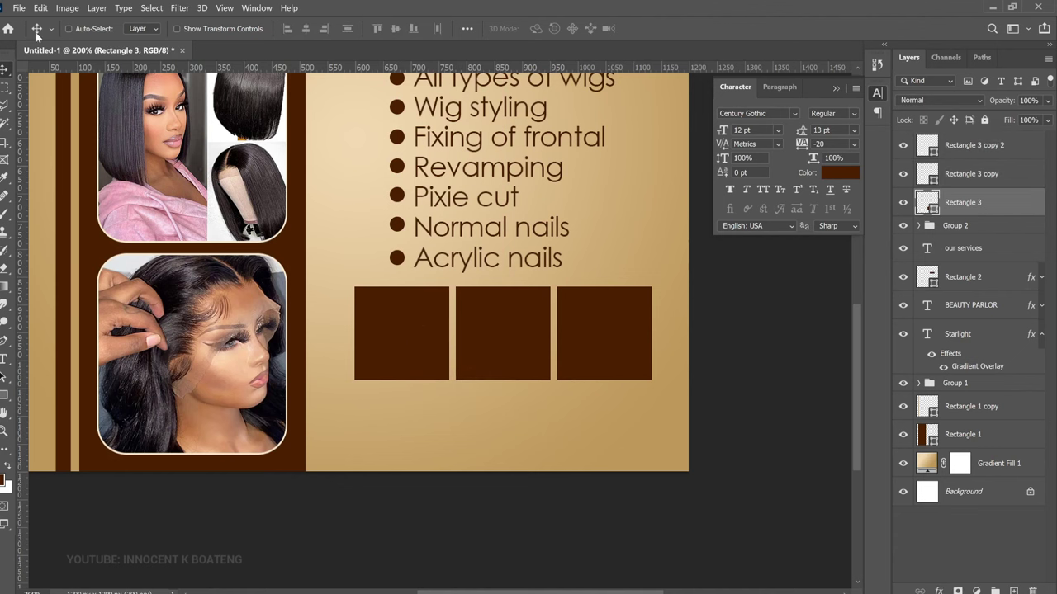
Place the brown acrylic-nails photo as an embedded image and clip it to the first square
{"action": "left_click", "coordinate": [18, 8]}
{"action": "left_click", "coordinate": [95, 265]}
{"action": "scroll", "coordinate": [417, 136], "scroll_direction": "down", "scroll_amount": 1}
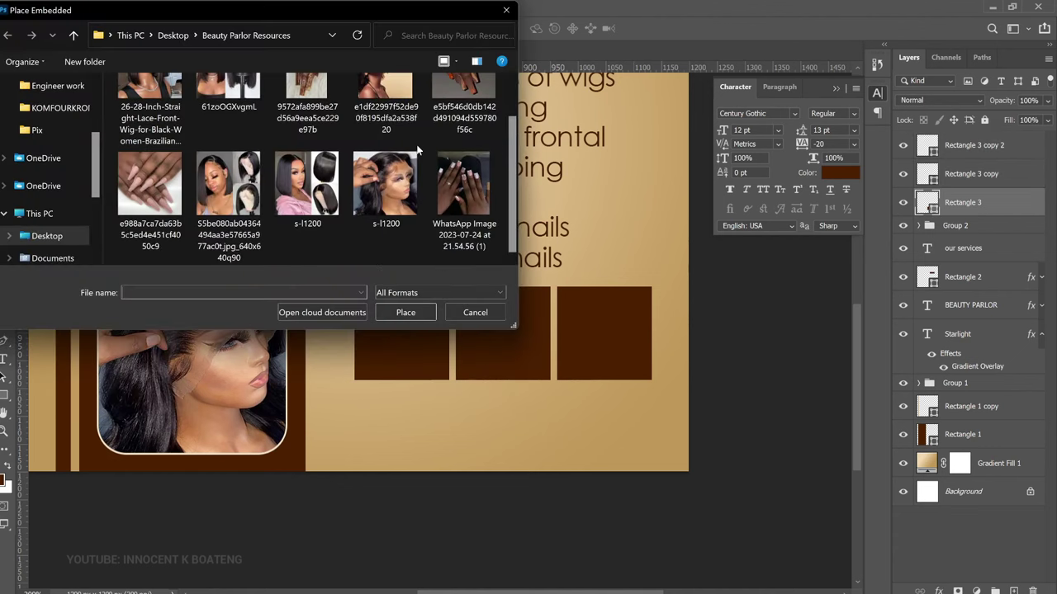
{"action": "scroll", "coordinate": [420, 151], "scroll_direction": "up", "scroll_amount": 1}
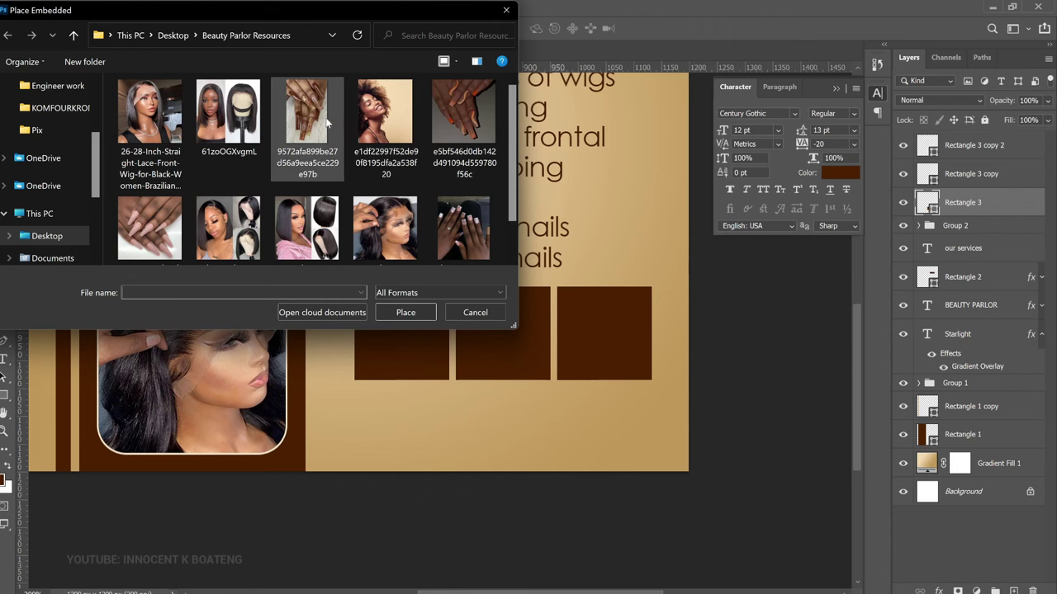
{"action": "double_click", "coordinate": [321, 121]}
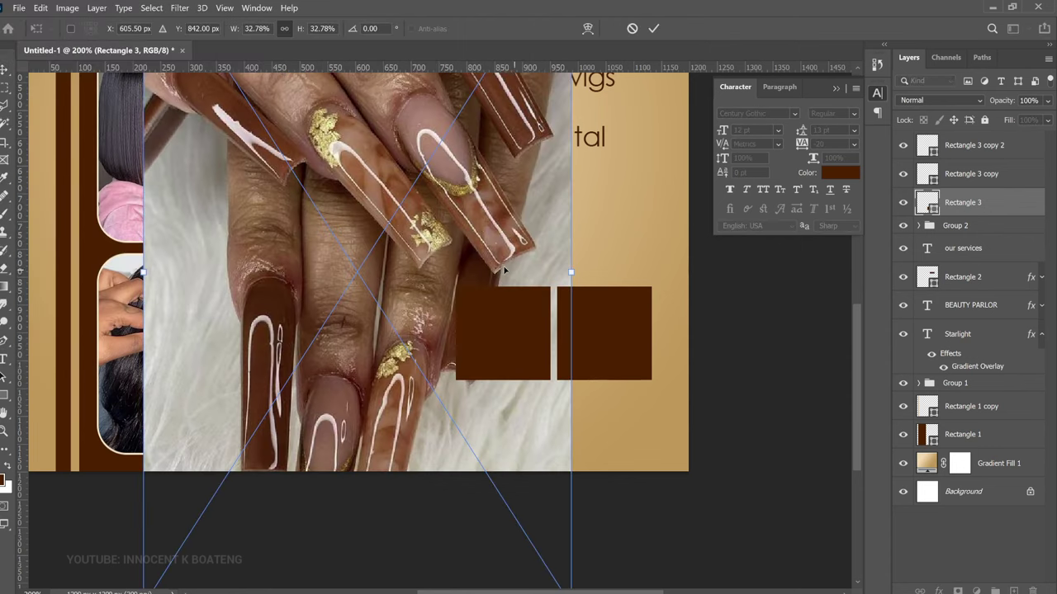
{"action": "key", "text": "Return"}
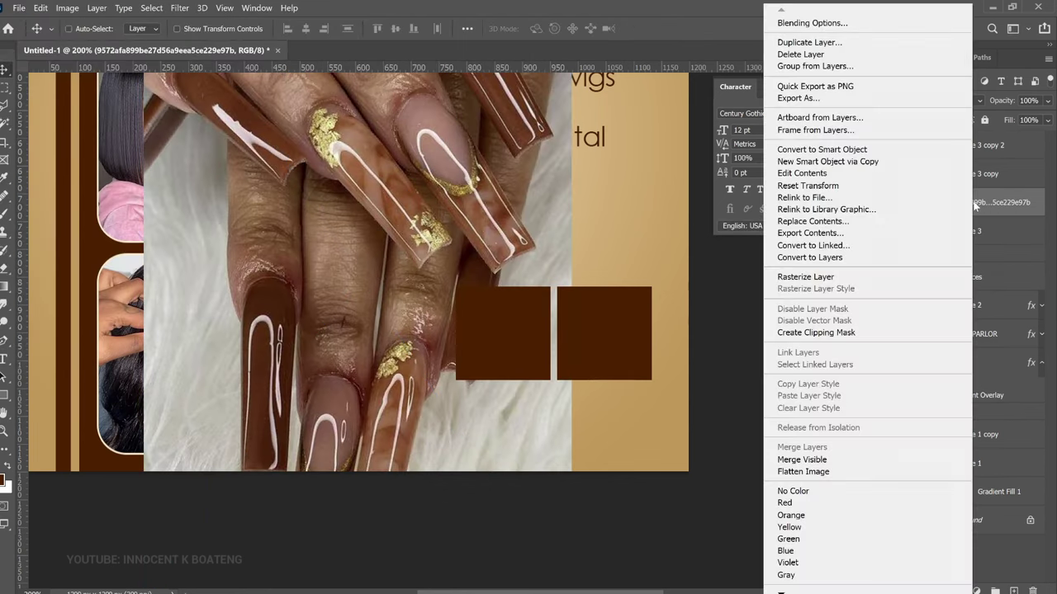
{"action": "right_click", "coordinate": [945, 208]}
{"action": "left_click", "coordinate": [868, 332]}
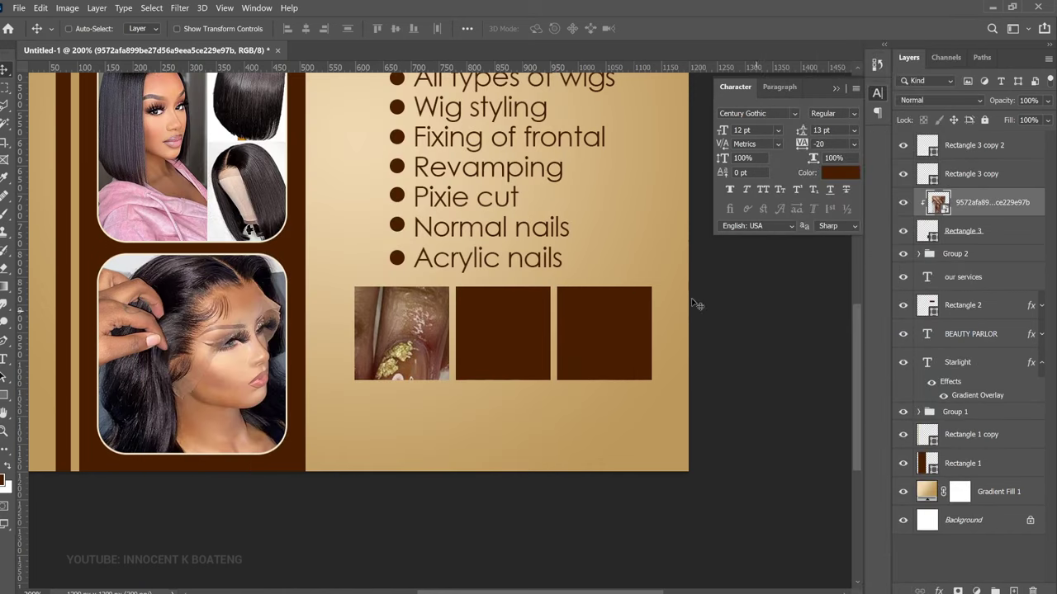
Scale the nails photo to about 15% and position it to fill the first square
{"action": "key", "text": "ctrl+t"}
{"action": "key", "text": "ctrl+minus"}
{"action": "left_click_drag", "start_coordinate": [548, 231], "coordinate": [441, 412]}
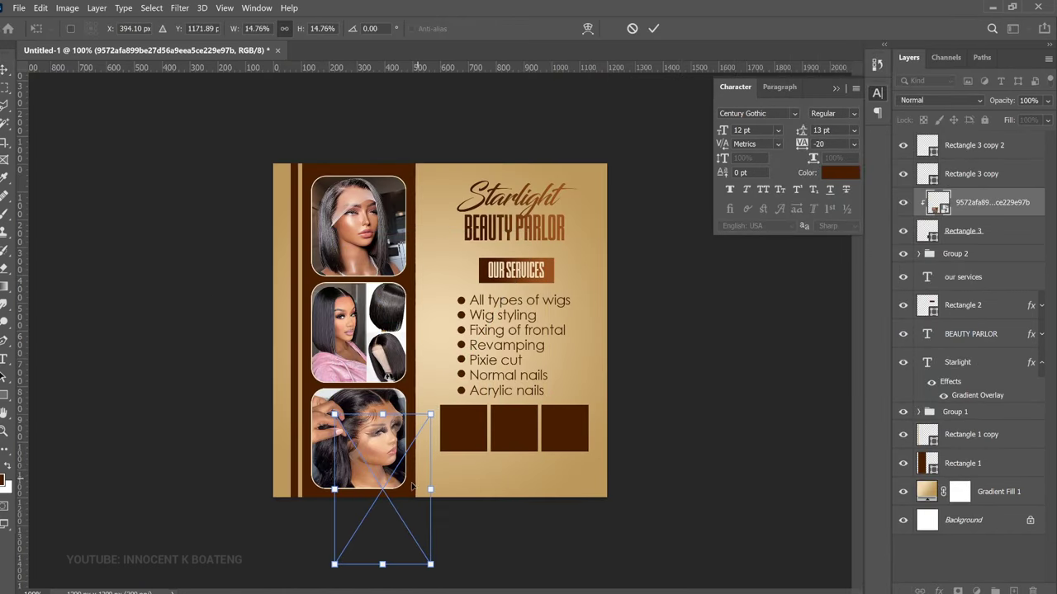
{"action": "left_click_drag", "start_coordinate": [417, 475], "coordinate": [489, 518]}
{"action": "key", "text": "ctrl+plus"}
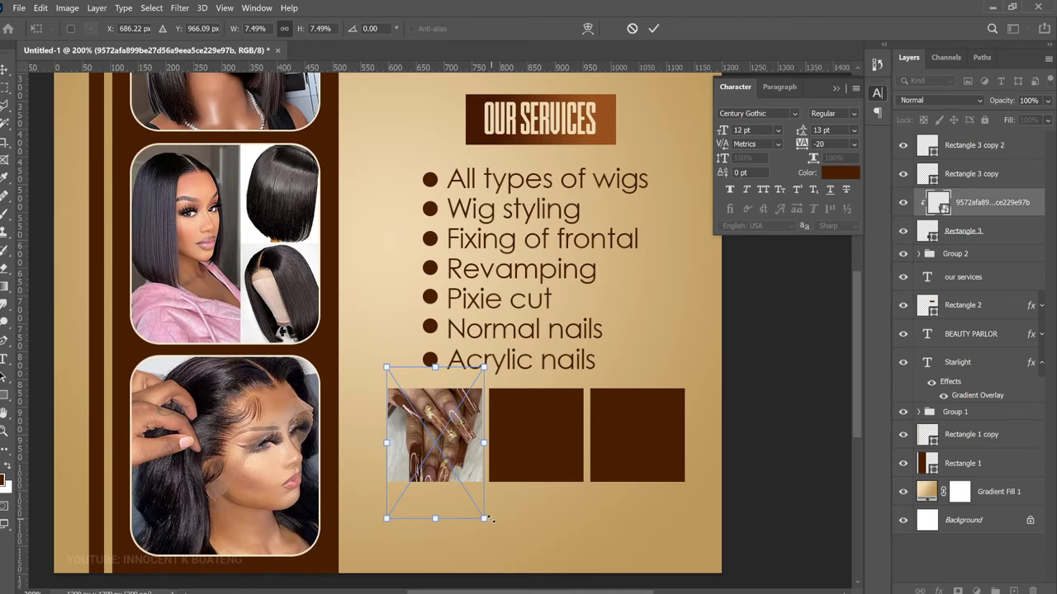
{"action": "key", "text": "Return"}
{"action": "left_click_drag", "start_coordinate": [460, 443], "coordinate": [460, 435]}
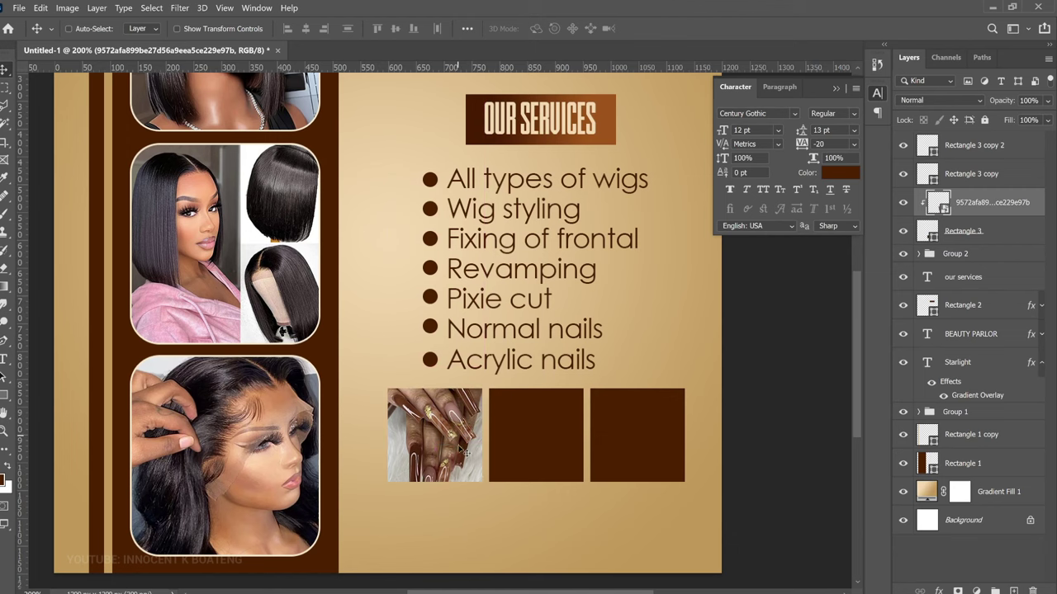
Add a 3 px outside cream Stroke to the first square through Blending Options
{"action": "left_click", "coordinate": [974, 237]}
{"action": "right_click", "coordinate": [976, 239]}
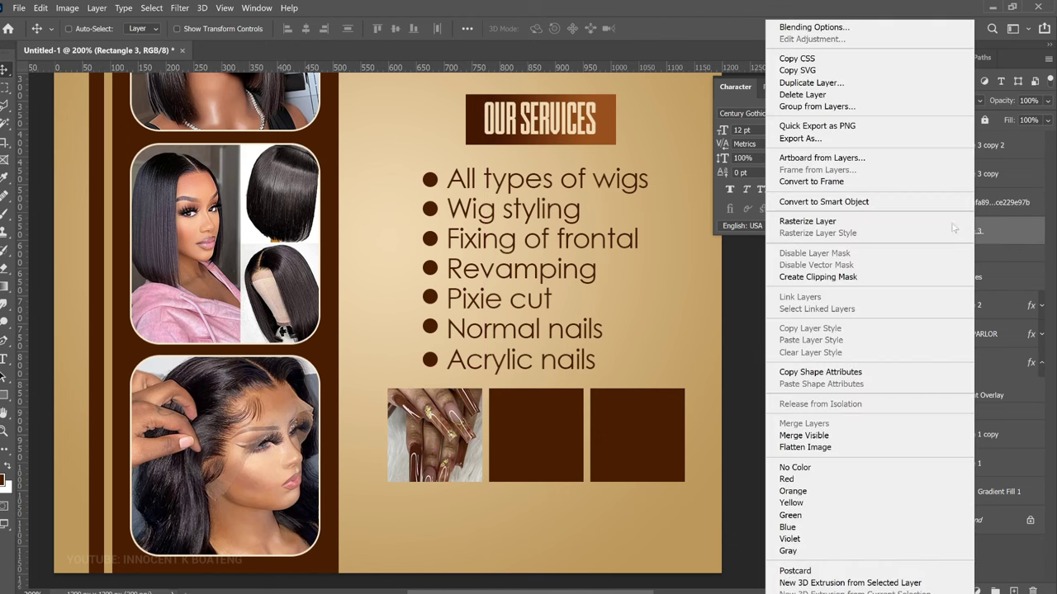
{"action": "left_click", "coordinate": [851, 29]}
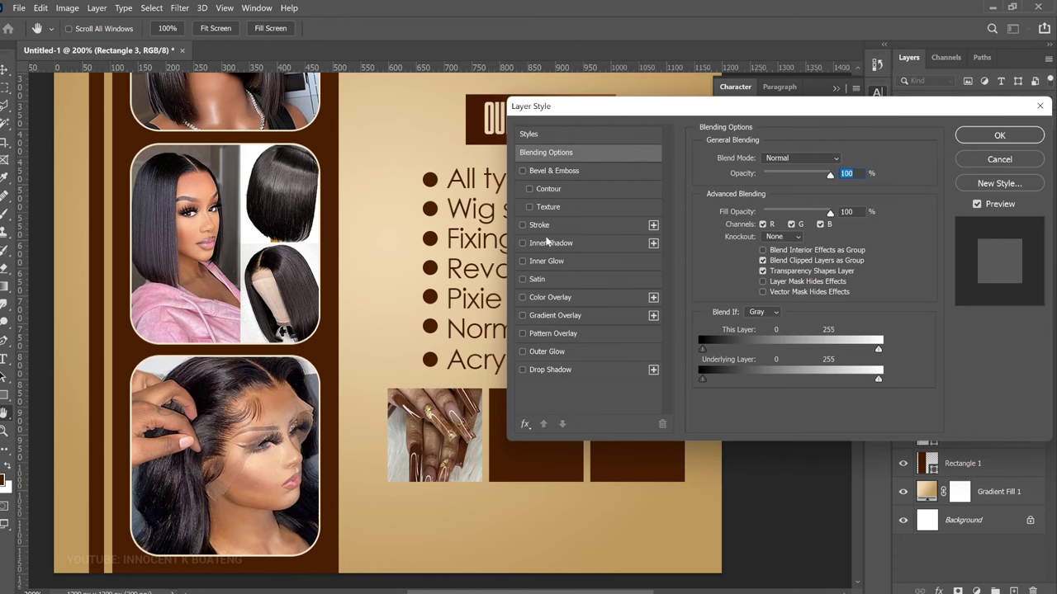
{"action": "left_click", "coordinate": [540, 225]}
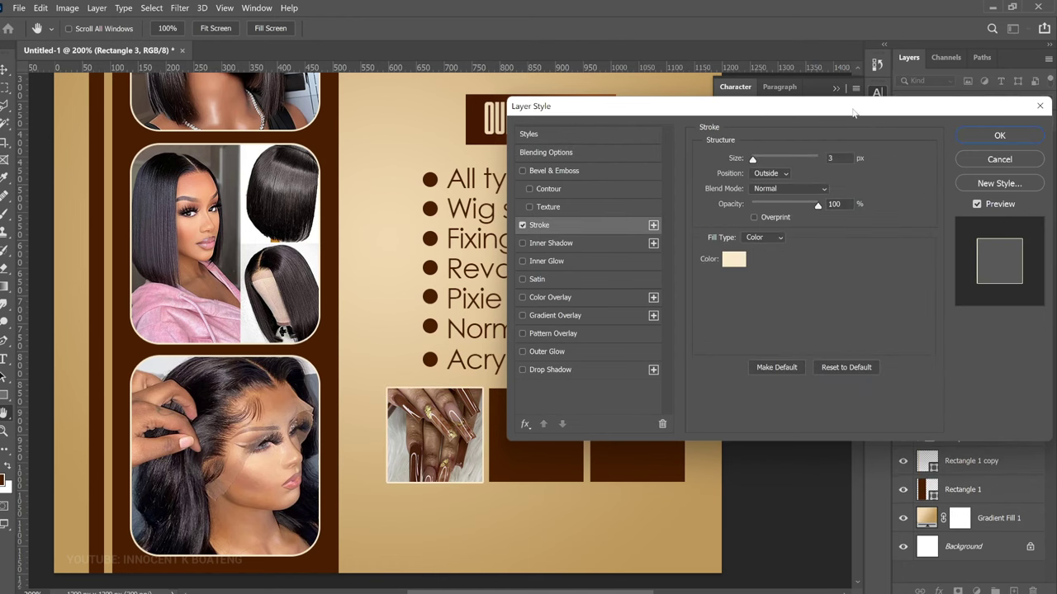
{"action": "left_click_drag", "start_coordinate": [854, 113], "coordinate": [1006, 113]}
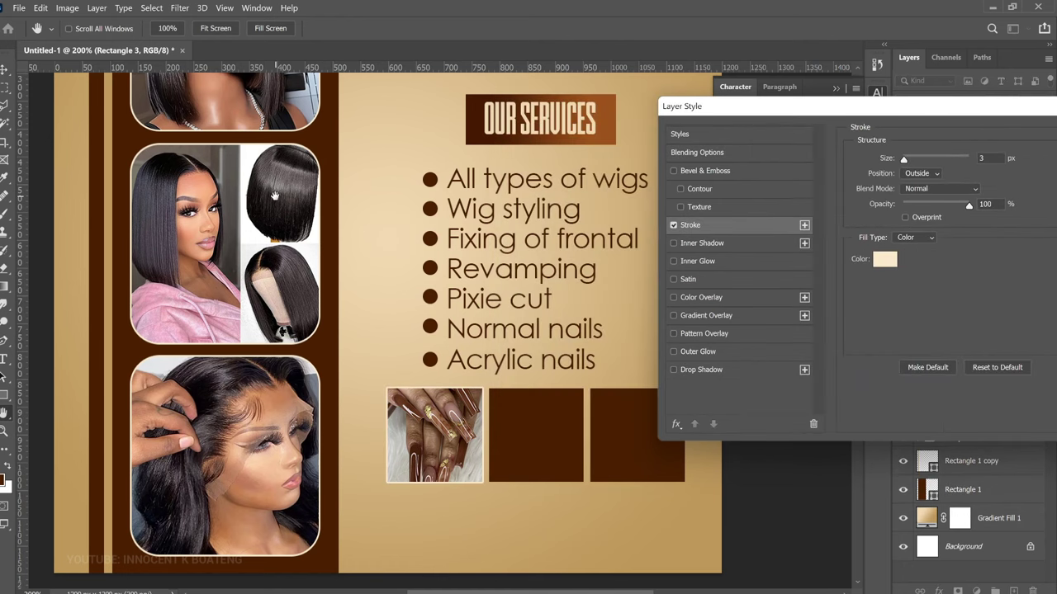
{"action": "left_click_drag", "start_coordinate": [865, 113], "coordinate": [770, 110]}
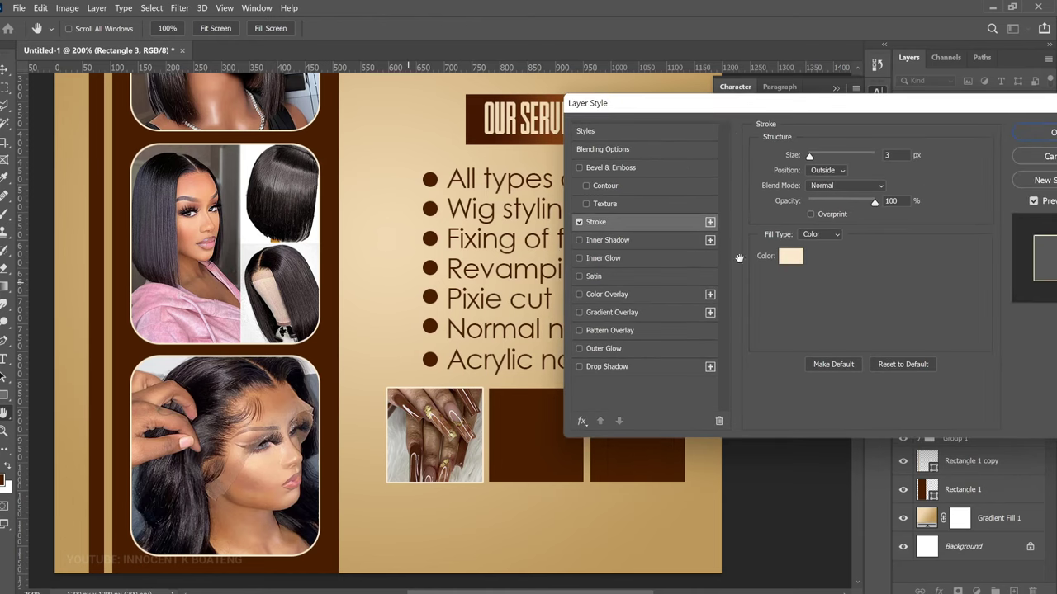
{"action": "left_click", "coordinate": [1045, 132]}
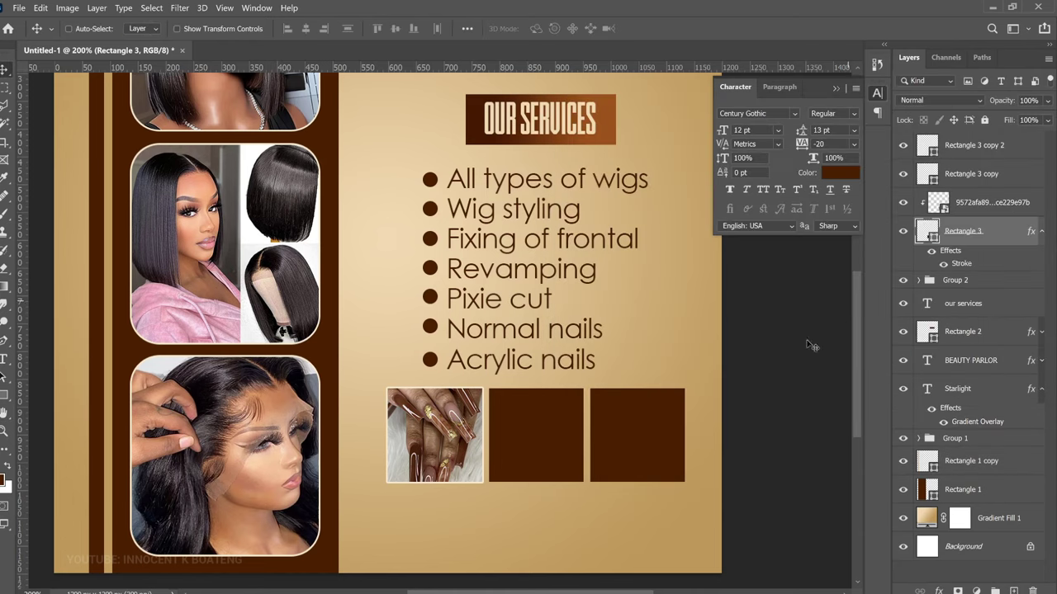
{"action": "right_click", "coordinate": [555, 450]}
Select the middle square and place the pink nails photo as an embedded image
{"action": "left_click", "coordinate": [588, 448]}
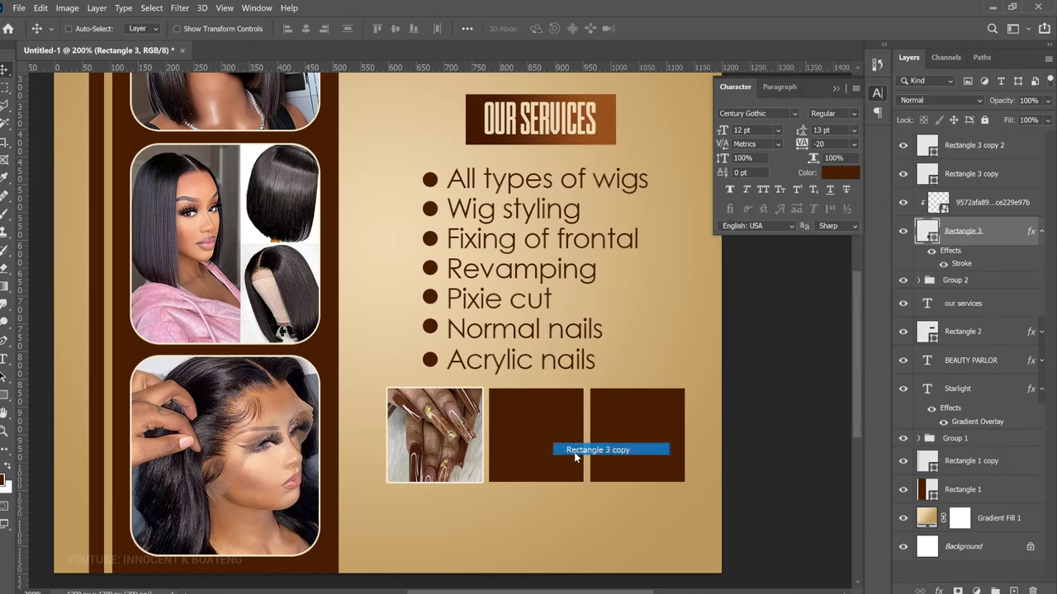
{"action": "left_click", "coordinate": [18, 7]}
{"action": "left_click", "coordinate": [116, 262]}
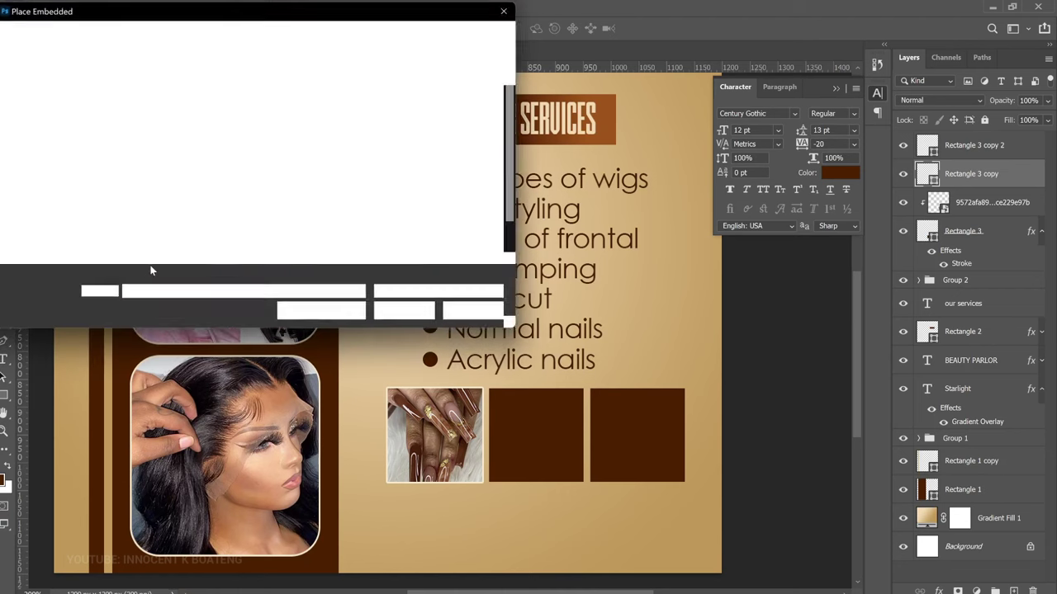
{"action": "scroll", "coordinate": [256, 201], "scroll_direction": "down", "scroll_amount": 1}
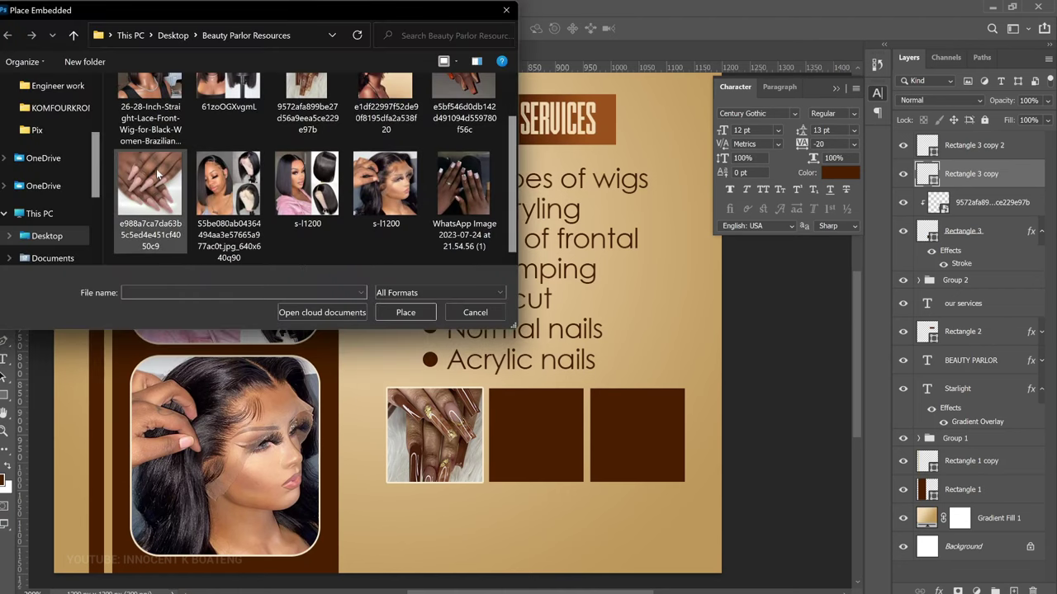
{"action": "double_click", "coordinate": [156, 168]}
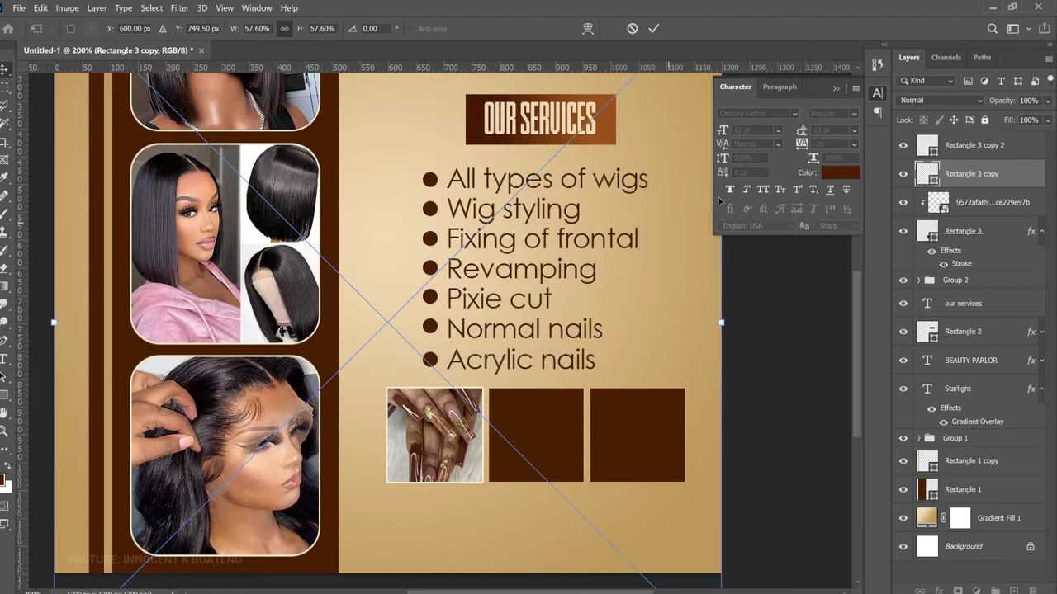
{"action": "key", "text": "Return"}
Clip the pink nails photo into the middle square, scale it to fit, and copy the outline effect there
{"action": "right_click", "coordinate": [962, 173]}
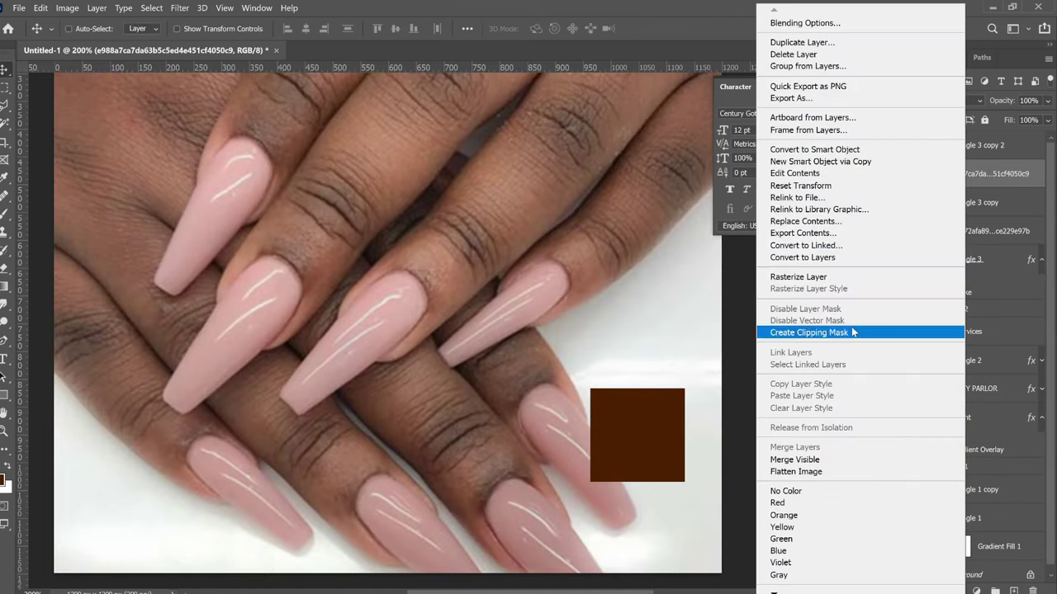
{"action": "left_click", "coordinate": [861, 330]}
{"action": "key", "text": "ctrl+t"}
{"action": "key", "text": "ctrl+minus"}
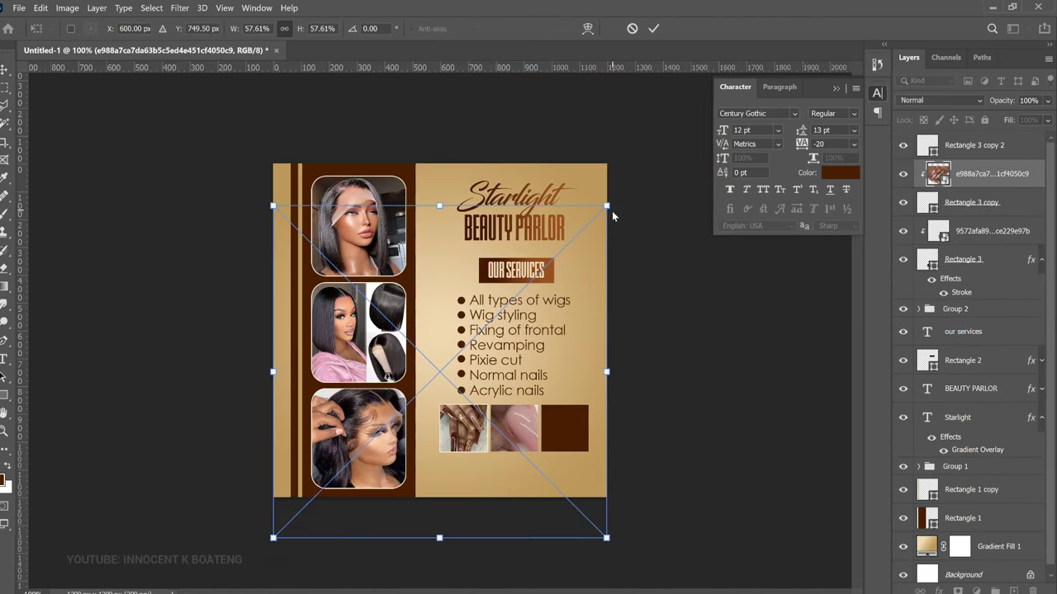
{"action": "left_click_drag", "start_coordinate": [606, 206], "coordinate": [621, 387]}
{"action": "key", "text": "Return"}
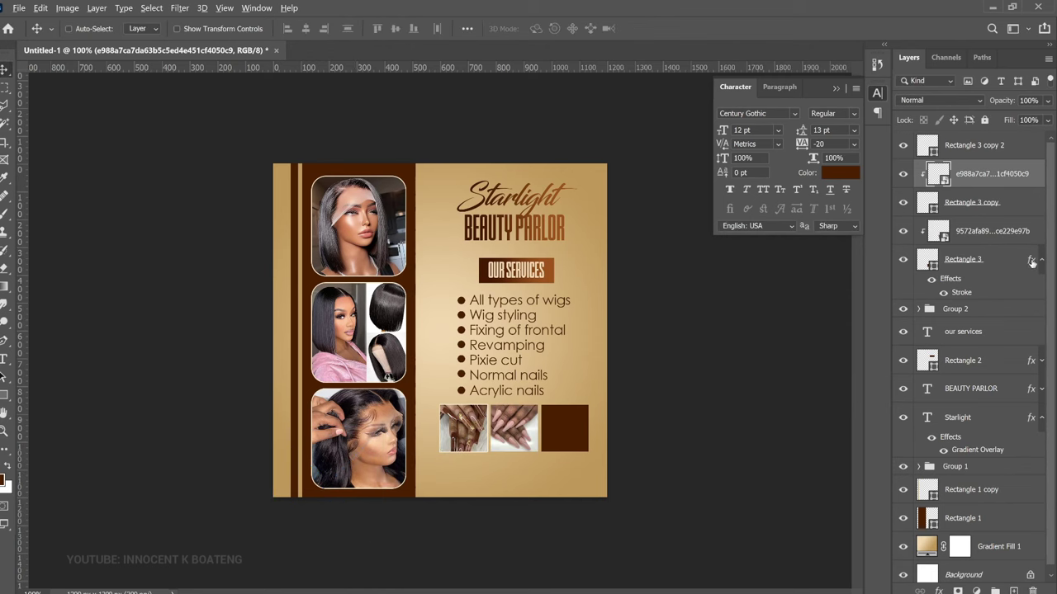
{"action": "left_click_drag", "start_coordinate": [1032, 262], "coordinate": [1019, 208]}
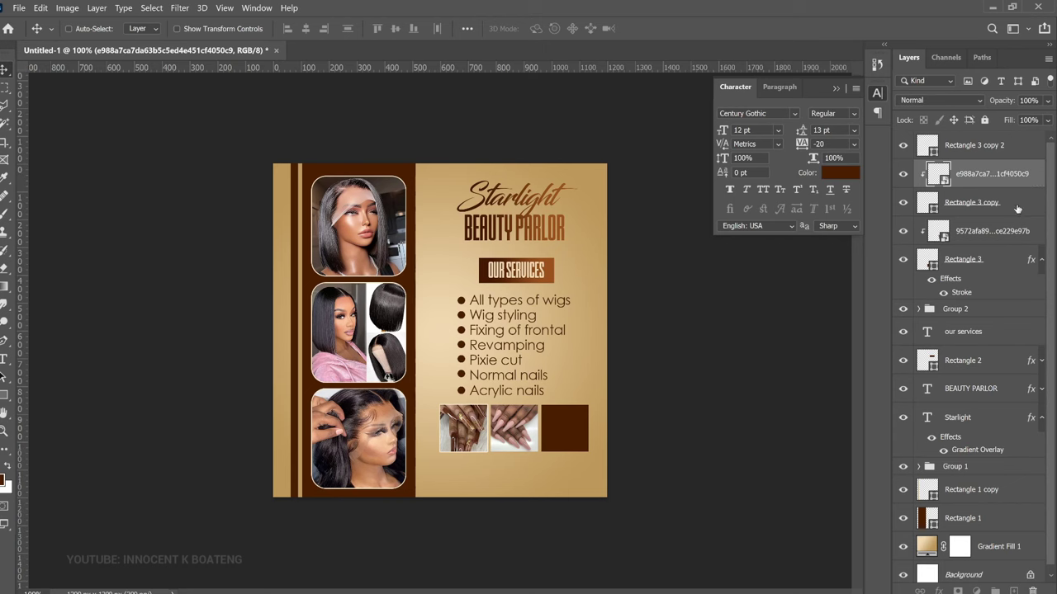
{"action": "left_click", "coordinate": [1041, 260]}
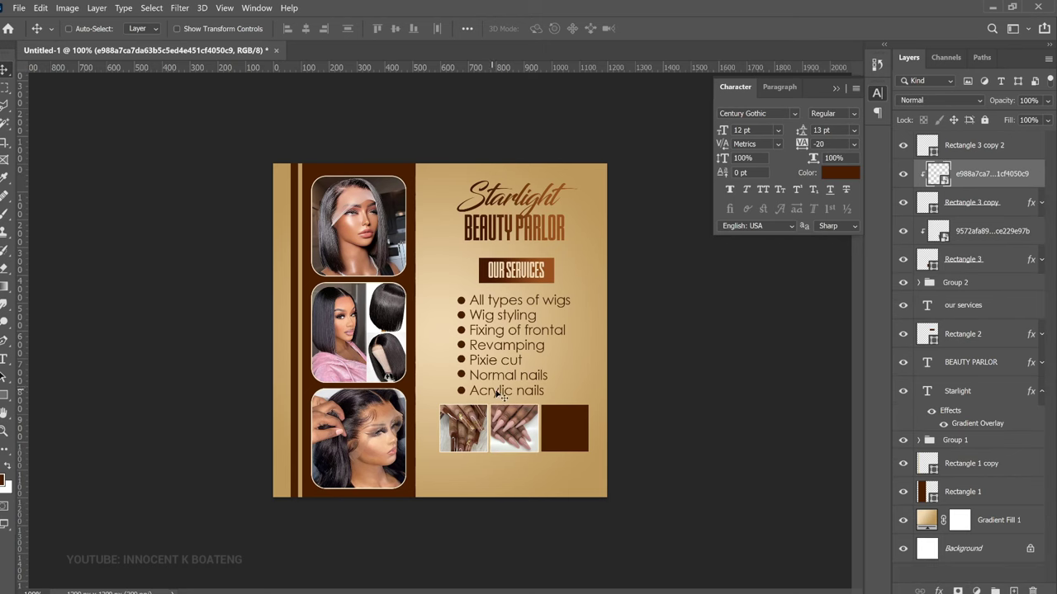
Clip the dark-background nail photo into the right square, resize it, and group all nail layers
{"action": "right_click", "coordinate": [568, 437]}
{"action": "left_click", "coordinate": [603, 441]}
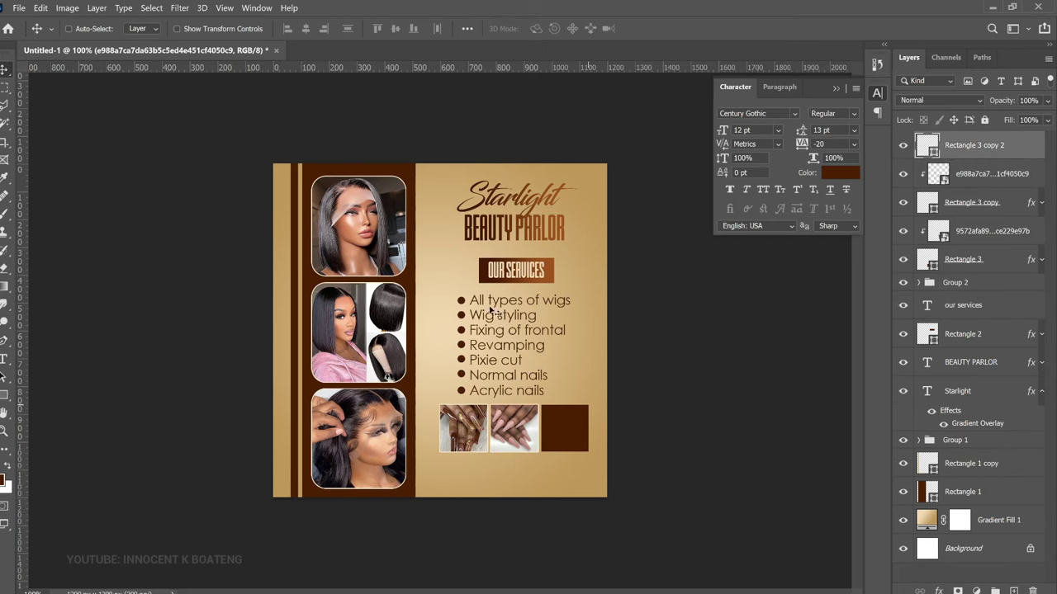
{"action": "left_click", "coordinate": [18, 7]}
{"action": "left_click", "coordinate": [140, 265]}
{"action": "double_click", "coordinate": [454, 171]}
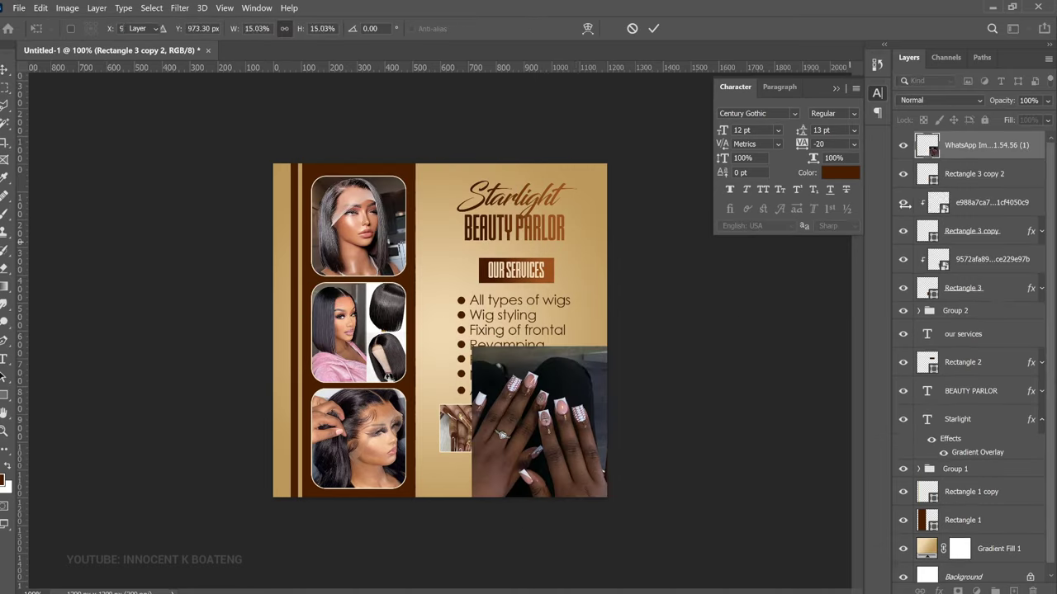
{"action": "key", "text": "ctrl+alt+g"}
{"action": "left_click_drag", "start_coordinate": [615, 347], "coordinate": [611, 403]}
{"action": "key", "text": "Return"}
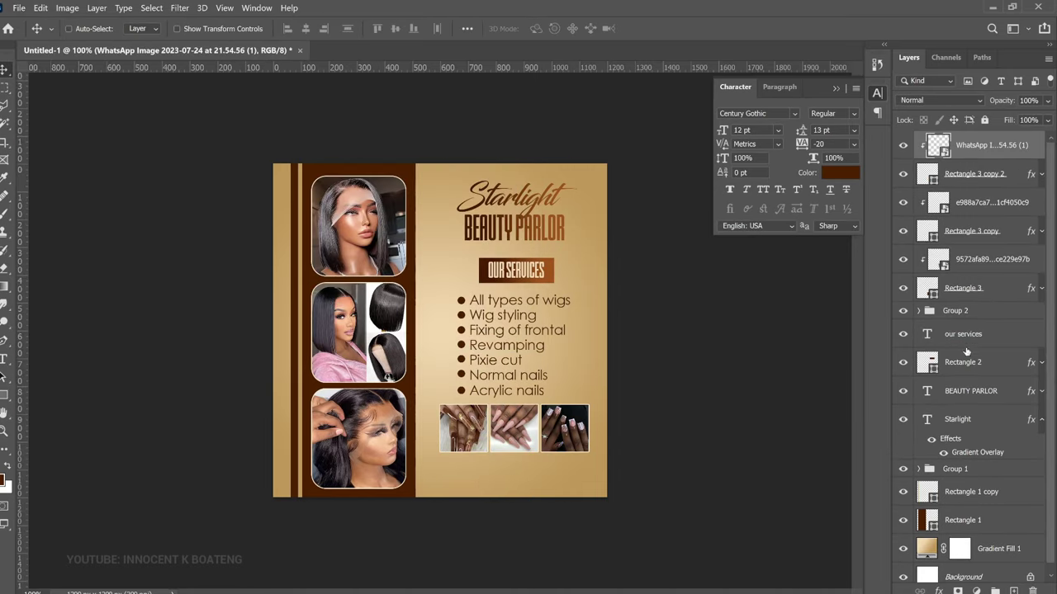
{"action": "left_click", "coordinate": [972, 289], "text": "shift"}
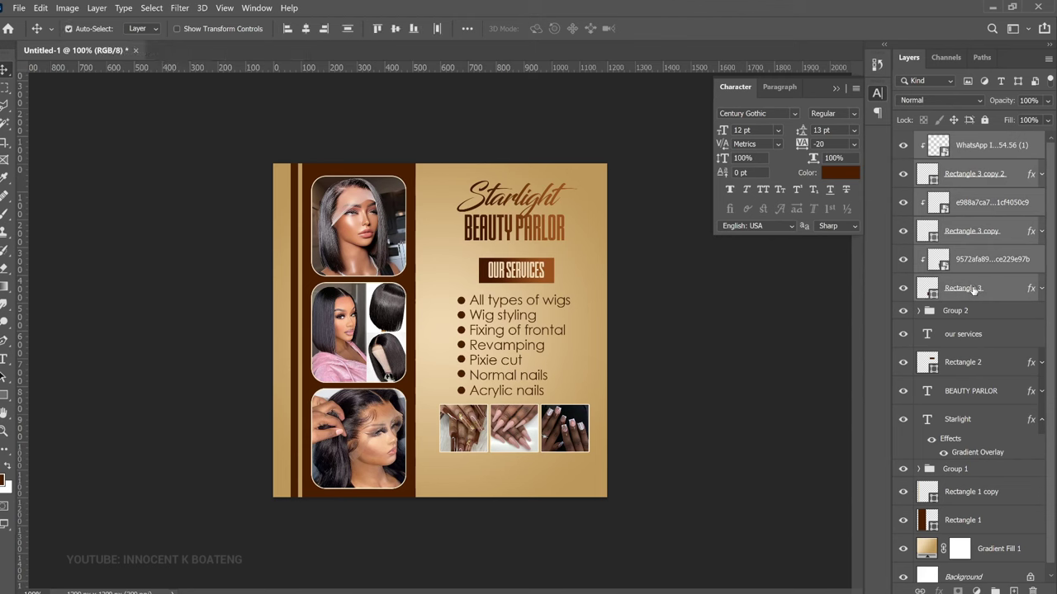
{"action": "key", "text": "ctrl+g"}
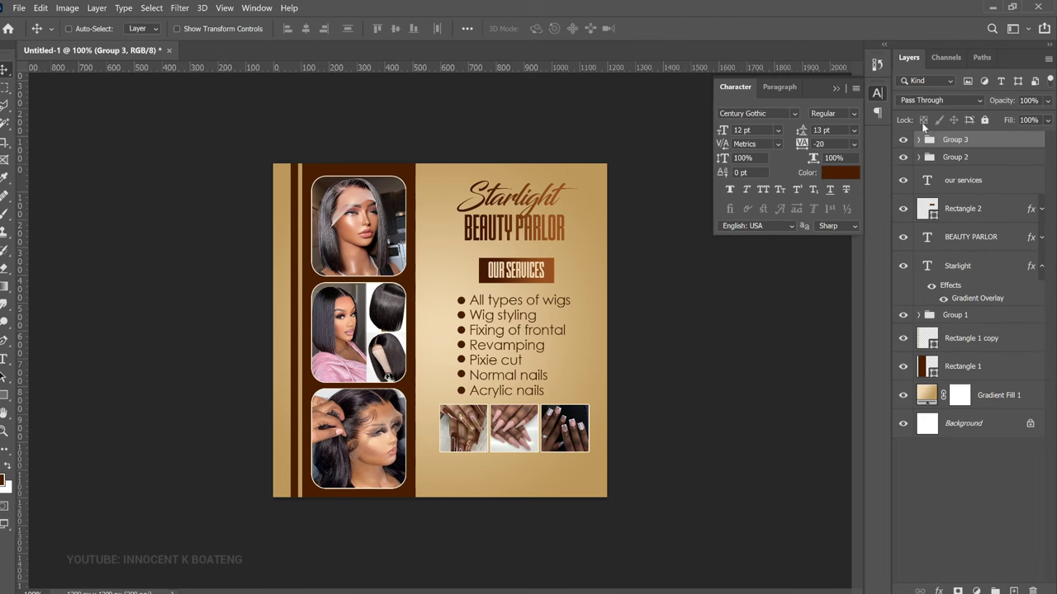
Toggle Group 3's visibility to check it, then commit a free transform on the group
{"action": "left_click", "coordinate": [902, 142]}
{"action": "left_click", "coordinate": [902, 142]}
{"action": "key", "text": "ctrl+t"}
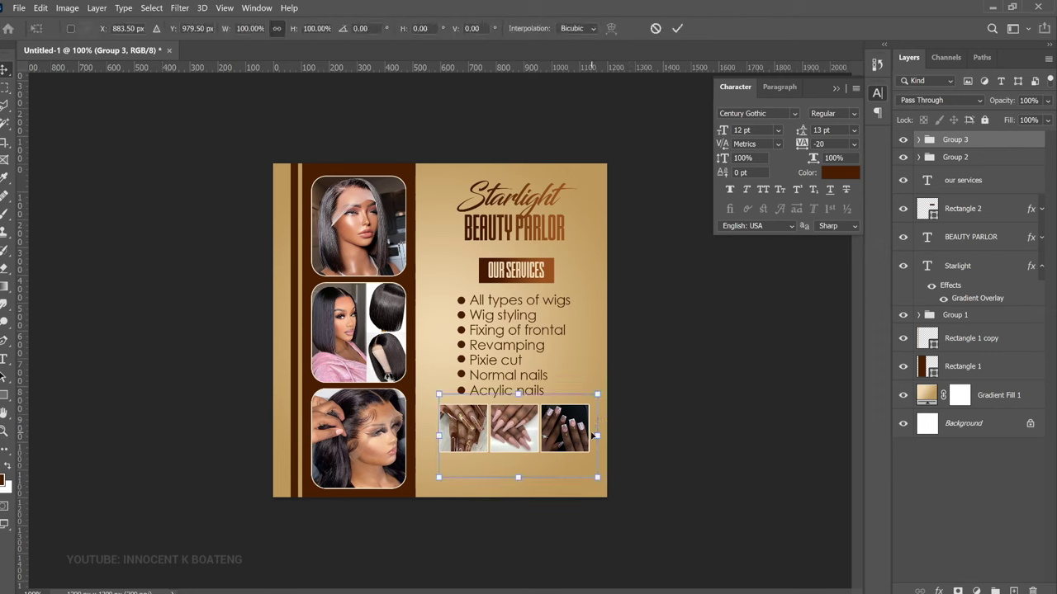
{"action": "key", "text": "Return"}
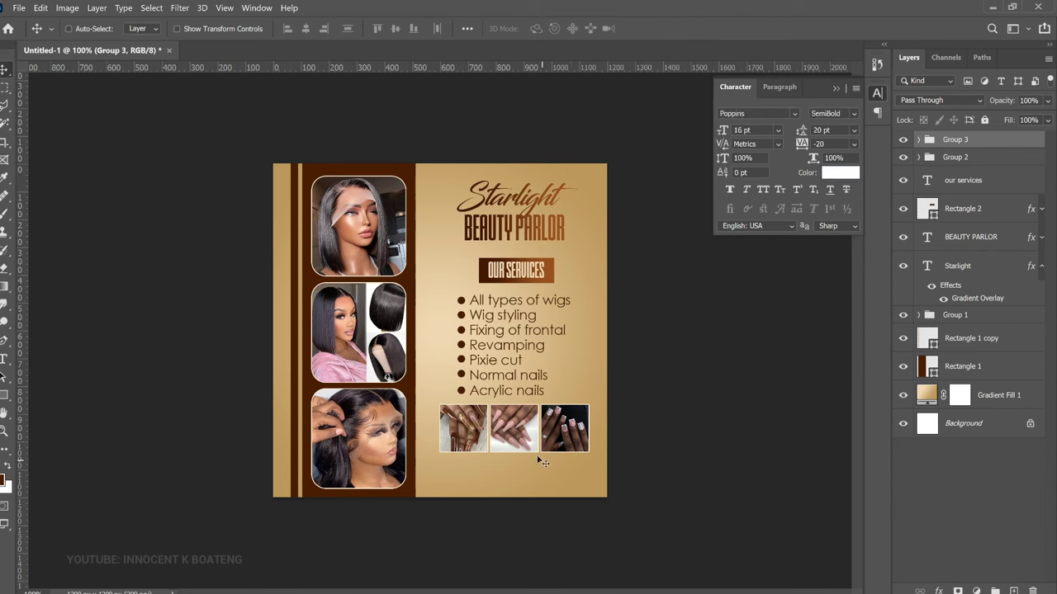
Paste the two-line location and contact text in a new text box below the nail photos
{"action": "key", "text": "t"}
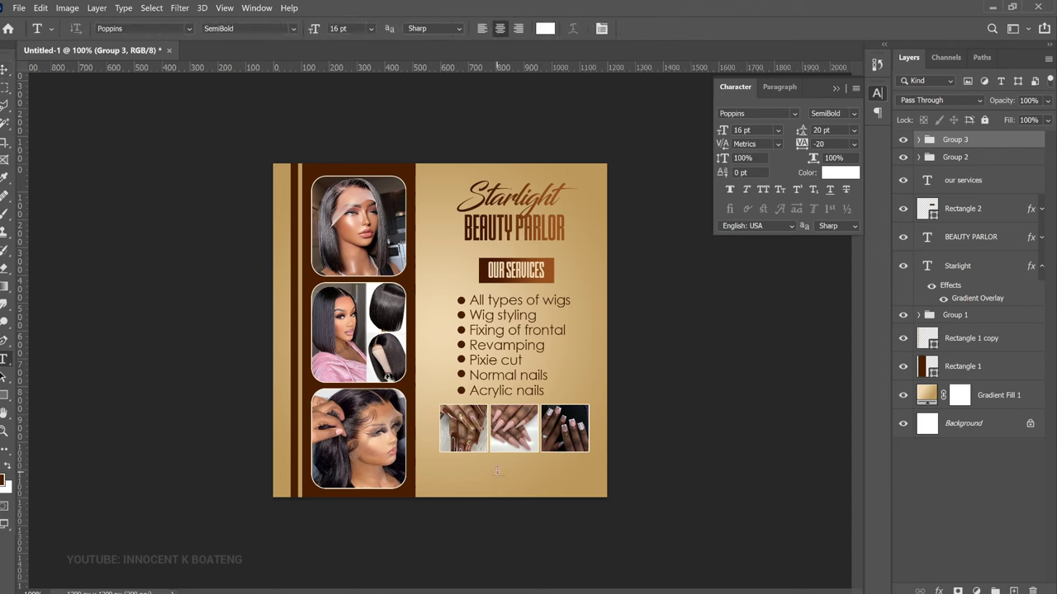
{"action": "left_click", "coordinate": [487, 469]}
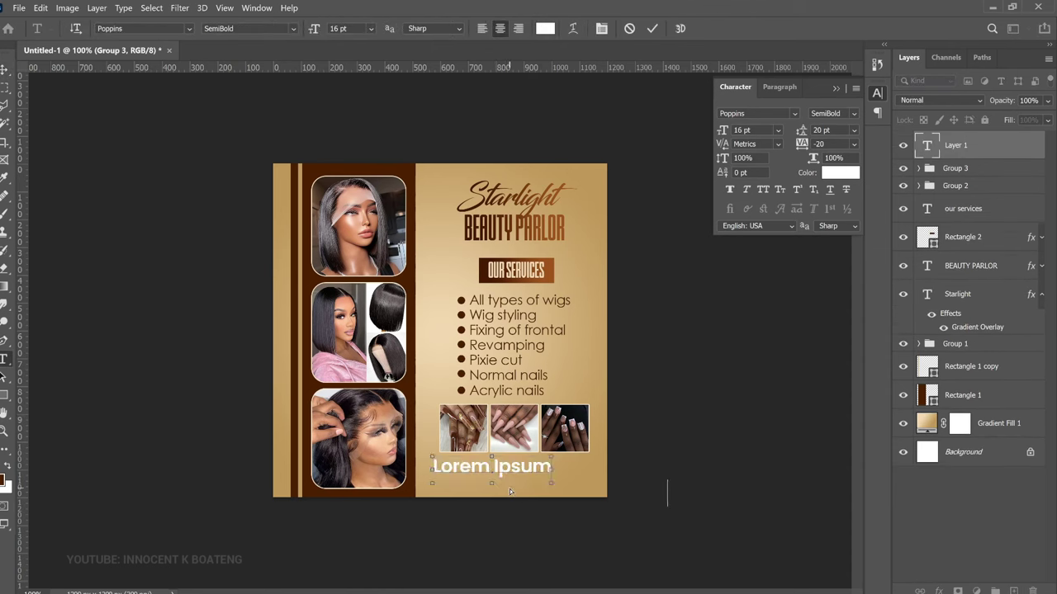
{"action": "key", "text": "ctrl+v"}
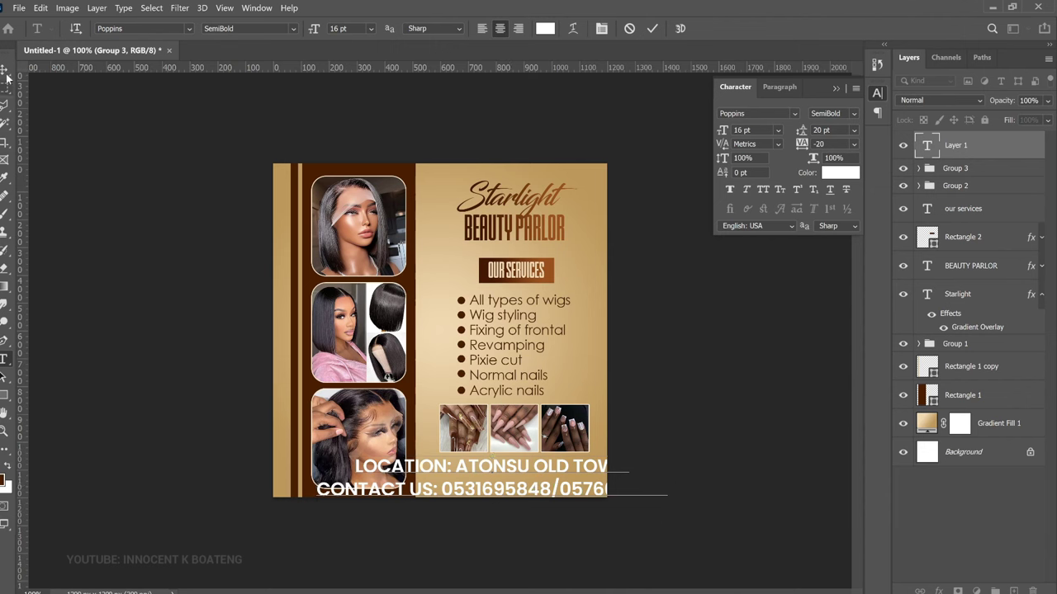
{"action": "key", "text": "ctrl+Return"}
Scale the contact text down to fit the flyer's bottom and copy the gradient effect onto it
{"action": "key", "text": "ctrl+t"}
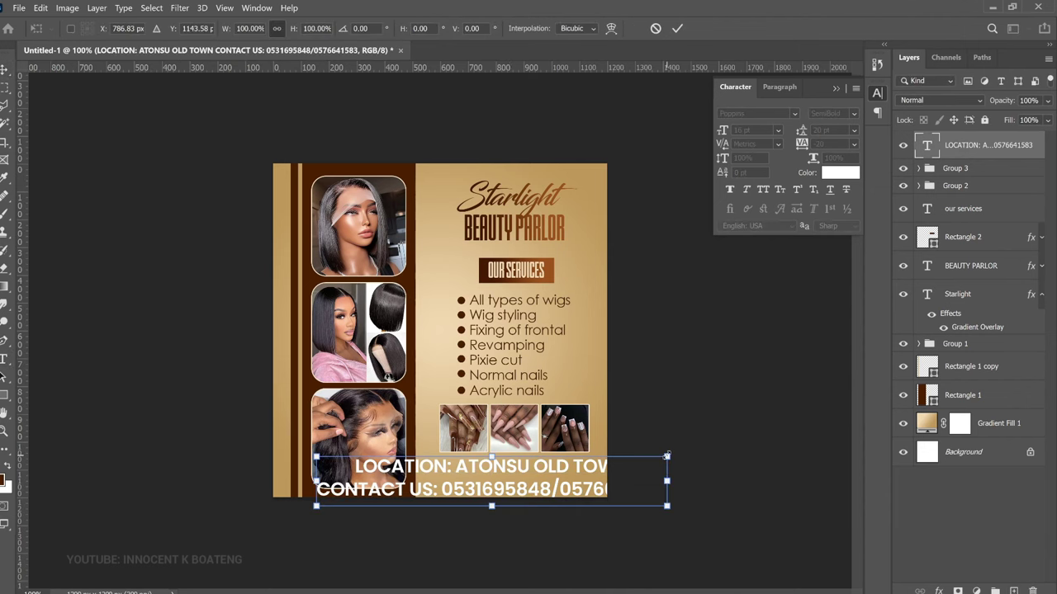
{"action": "left_click_drag", "start_coordinate": [668, 455], "coordinate": [583, 467]}
{"action": "key", "text": "Return"}
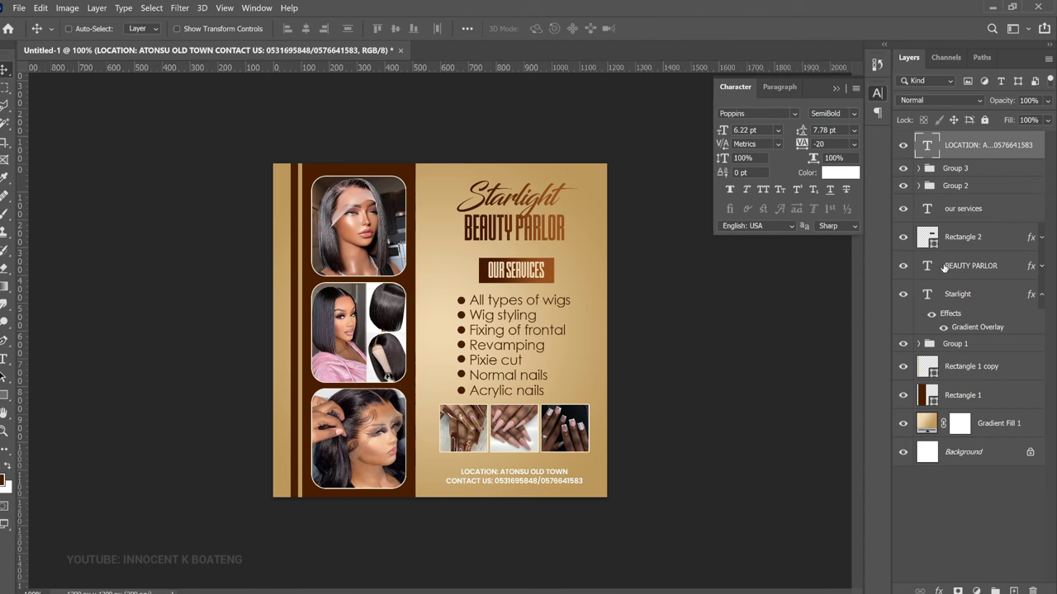
{"action": "left_click_drag", "start_coordinate": [1030, 243], "coordinate": [1024, 151]}
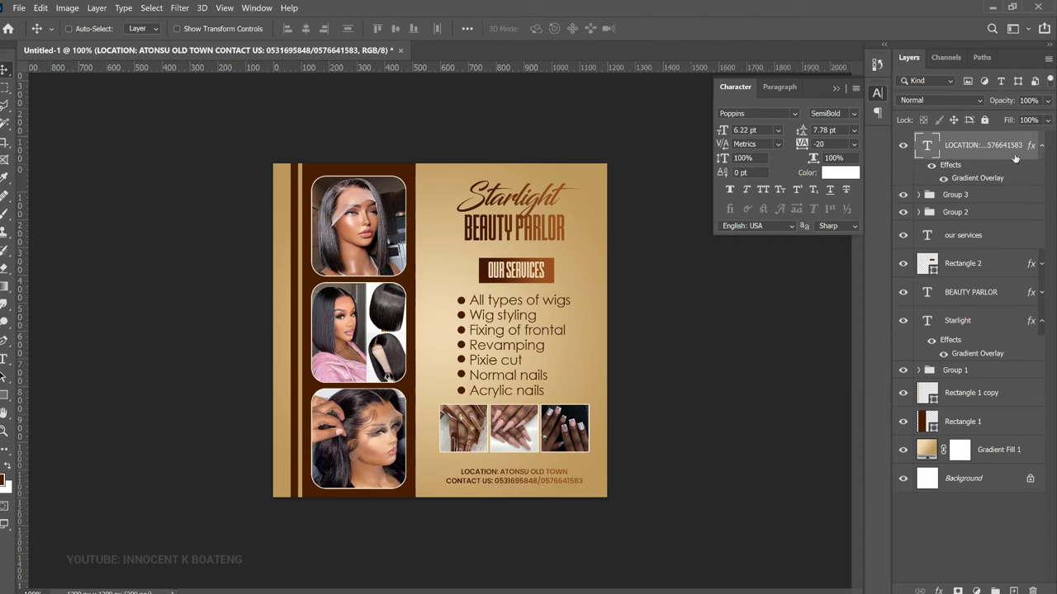
Collapse the expanded effects lists in the Layers panel
{"action": "left_click", "coordinate": [1041, 145], "text": "alt"}
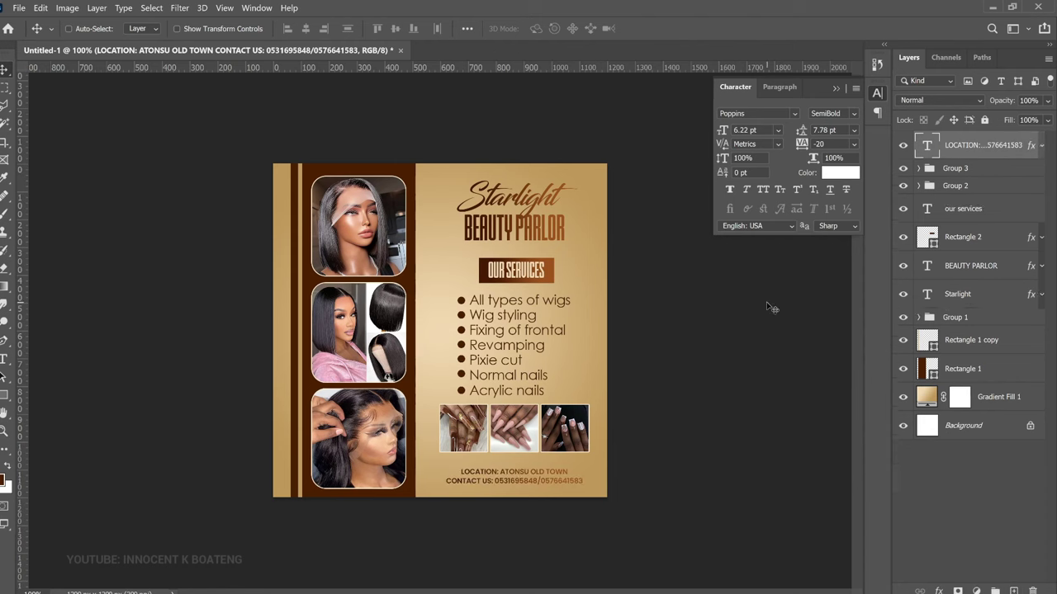